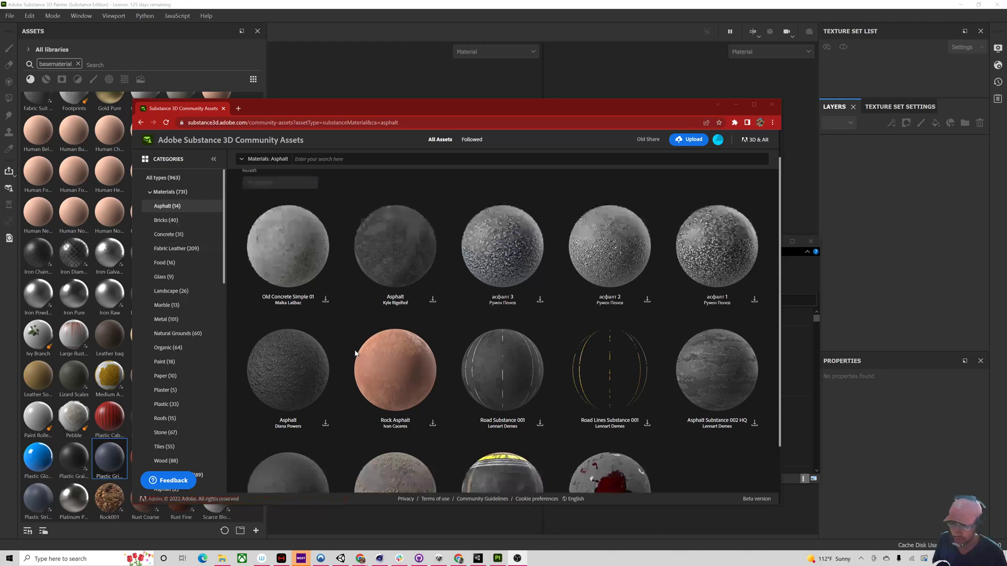
# Step: Bring sandstone.sbsar from the Downloads folder into the assets for import, with the 'your_assets' library as its destination
pyautogui.scroll(-2, 404, 351)
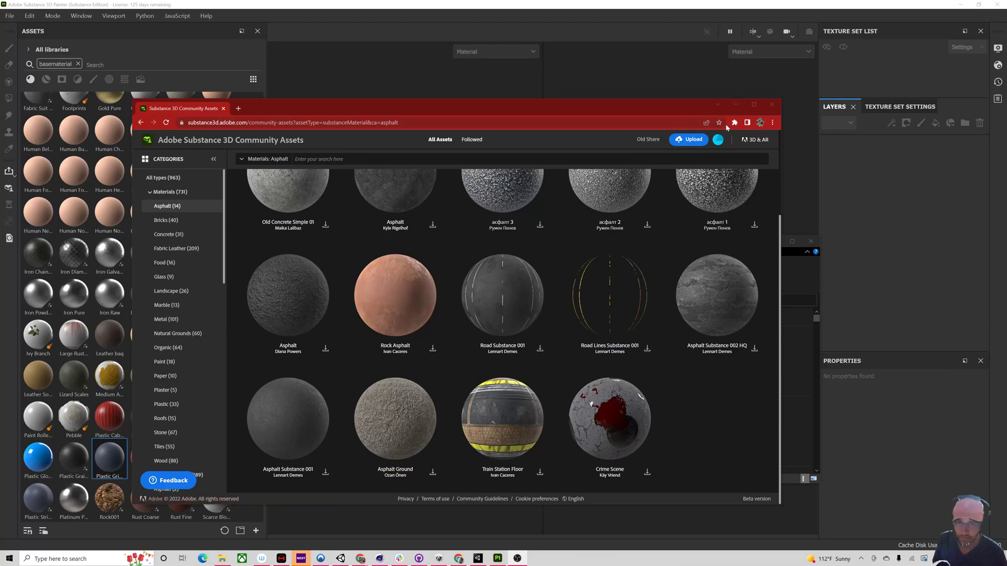
pyautogui.click(736, 106)
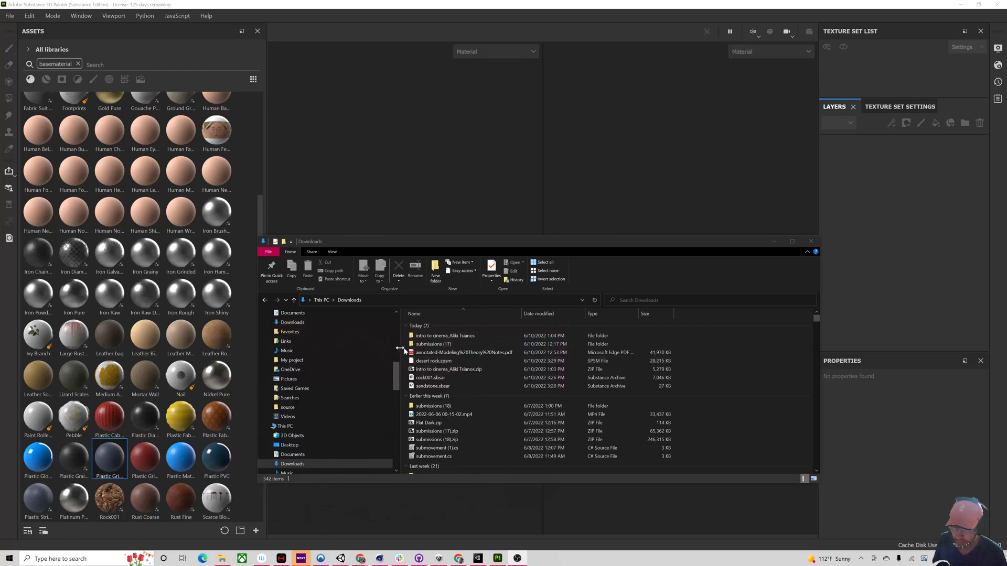
pyautogui.click(444, 387)
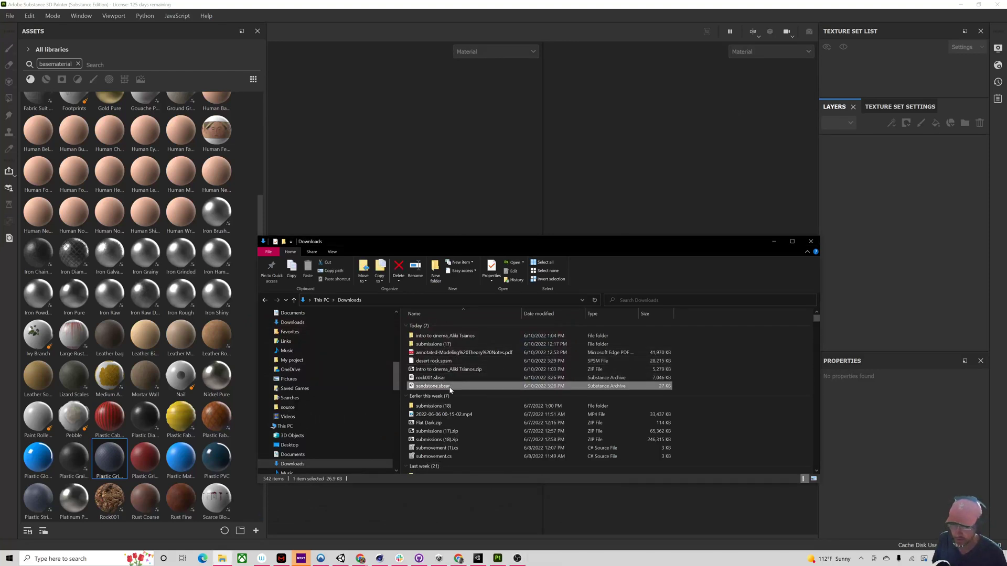
pyautogui.moveTo(450, 389); pyautogui.dragTo(160, 321)
pyautogui.click(416, 206)
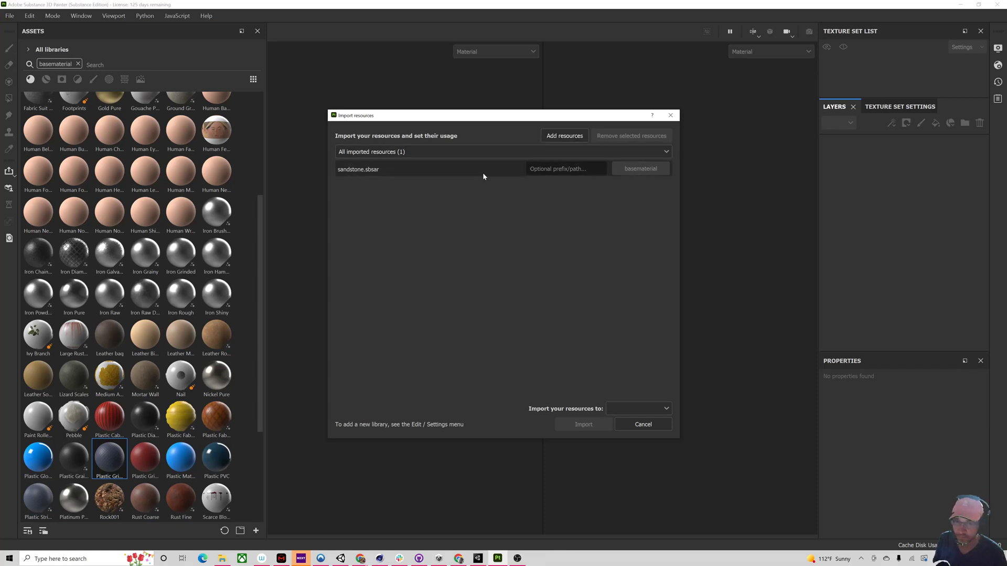
pyautogui.click(617, 409)
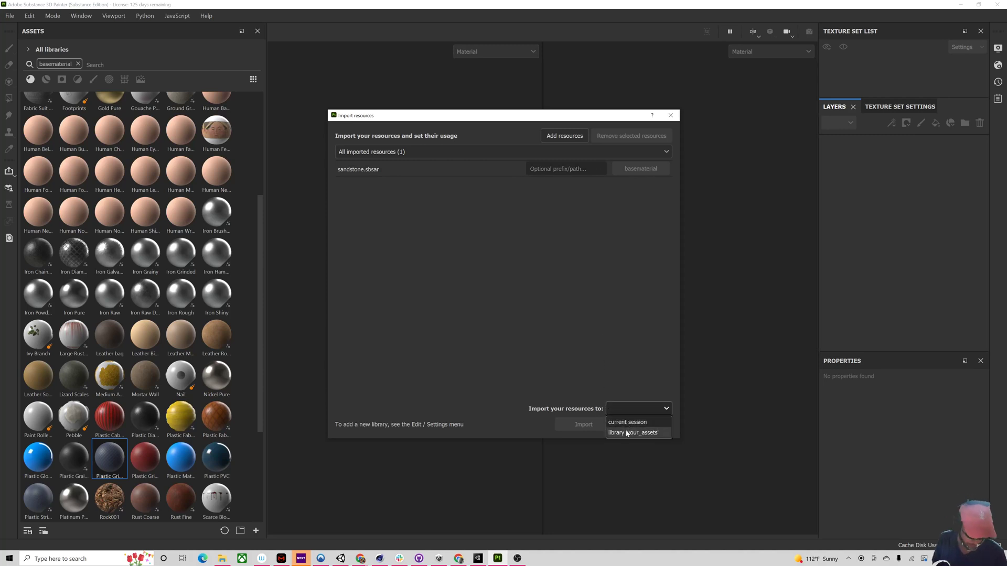
pyautogui.click(627, 433)
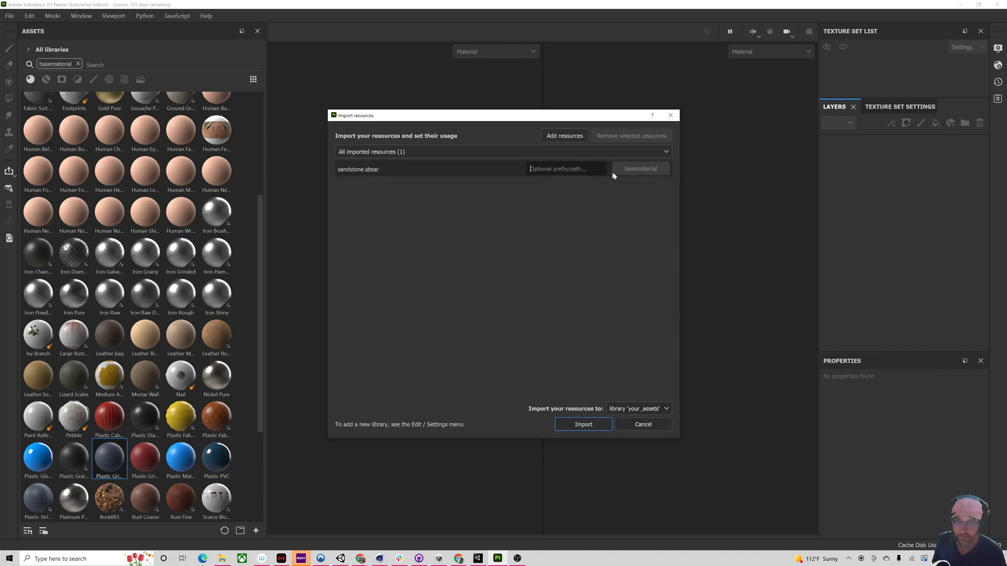
# Step: Try to add sandstone.sbsar from the Downloads folder to the import list through the file browser
pyautogui.click(565, 136)
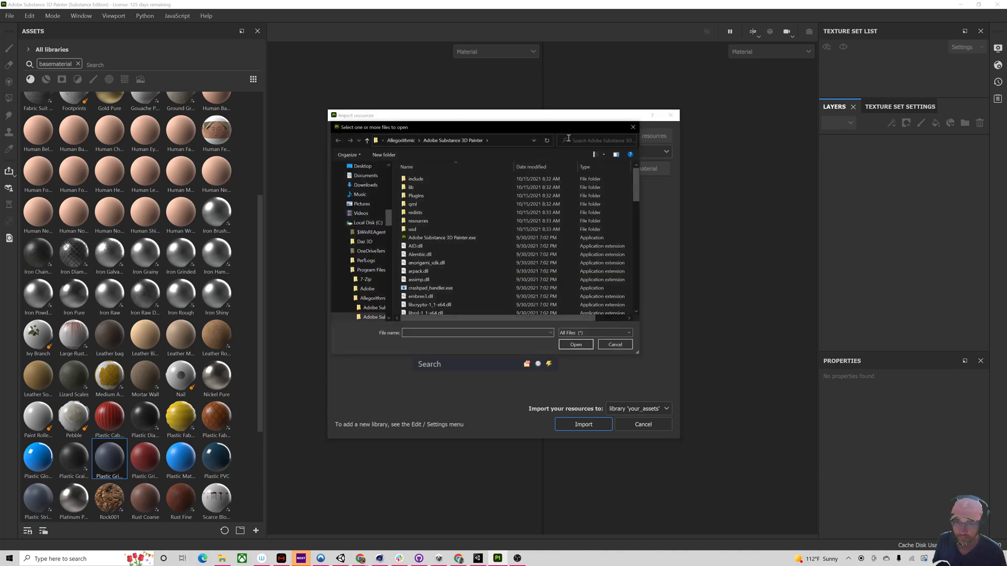
pyautogui.click(364, 184)
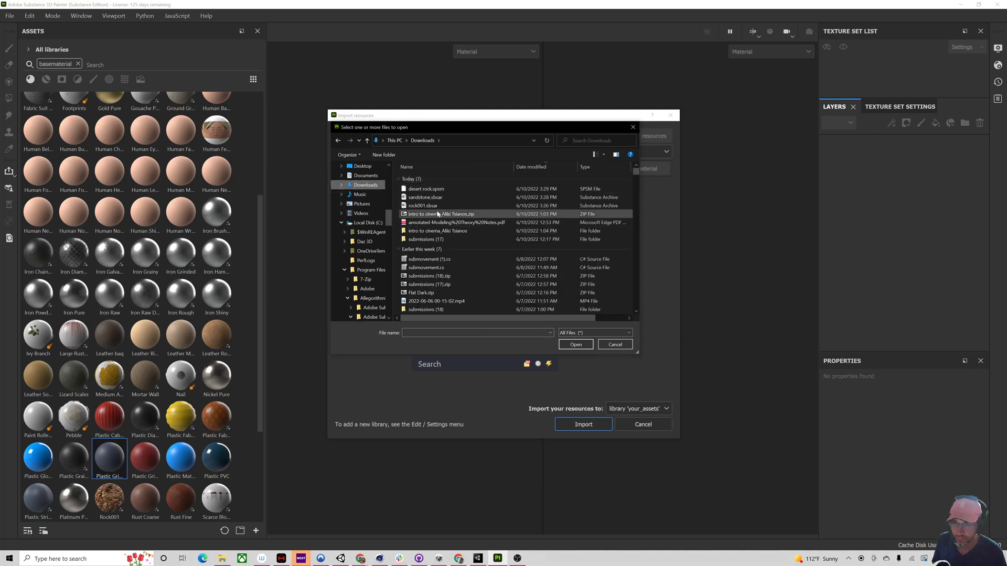
pyautogui.click(439, 199)
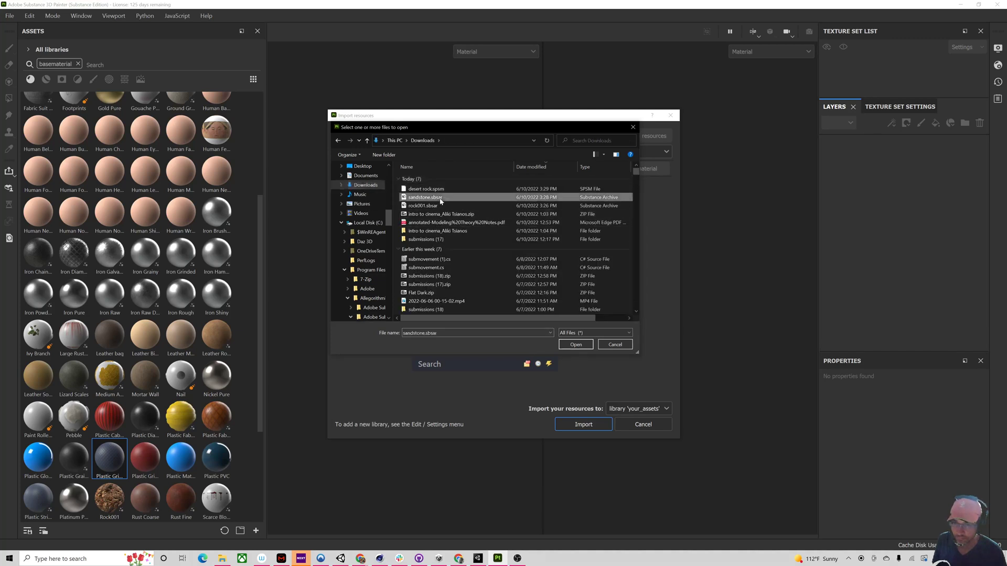
pyautogui.click(577, 343)
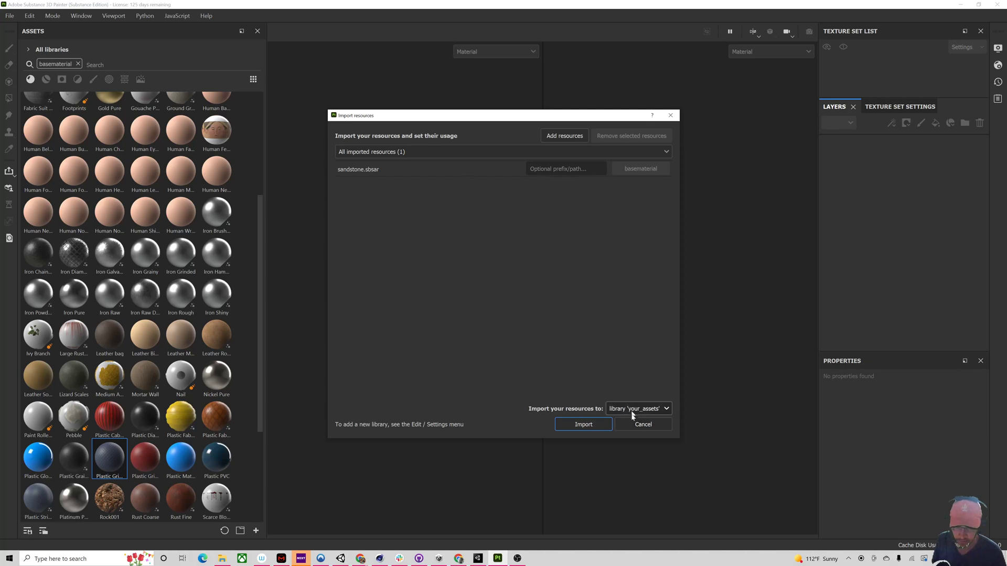
# Step: Import the listed sandstone material and locate it among the base materials
pyautogui.click(601, 427)
pyautogui.scroll(-4, 208, 355)
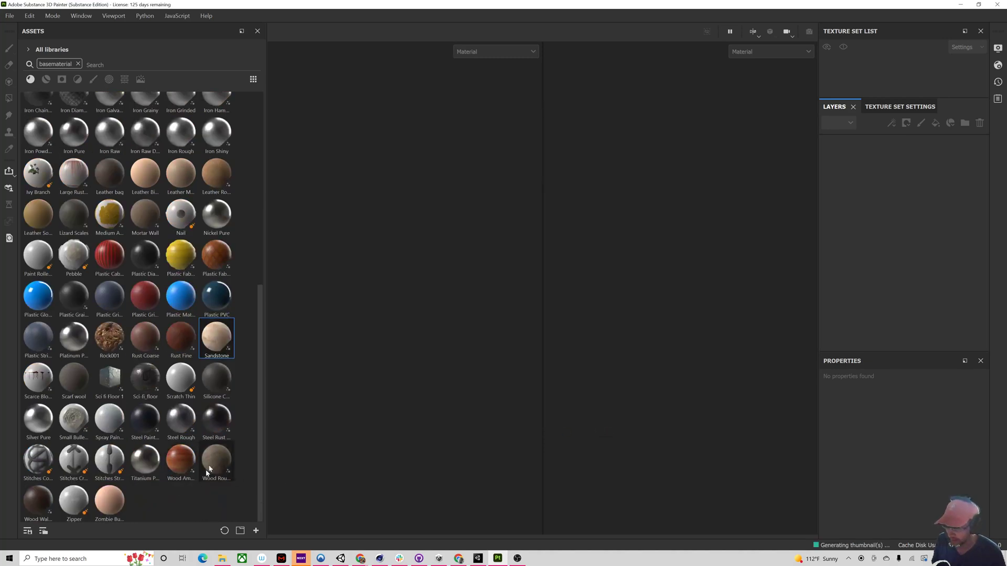
# Step: Start a new project and set its document resolution to 4096
pyautogui.click(30, 16)
pyautogui.moveTo(9, 17)
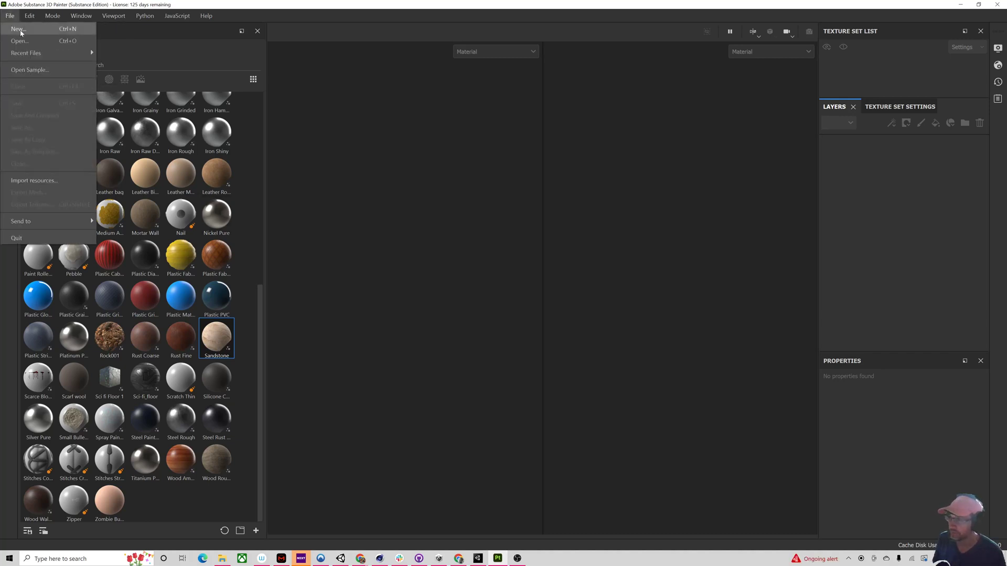
pyautogui.click(18, 29)
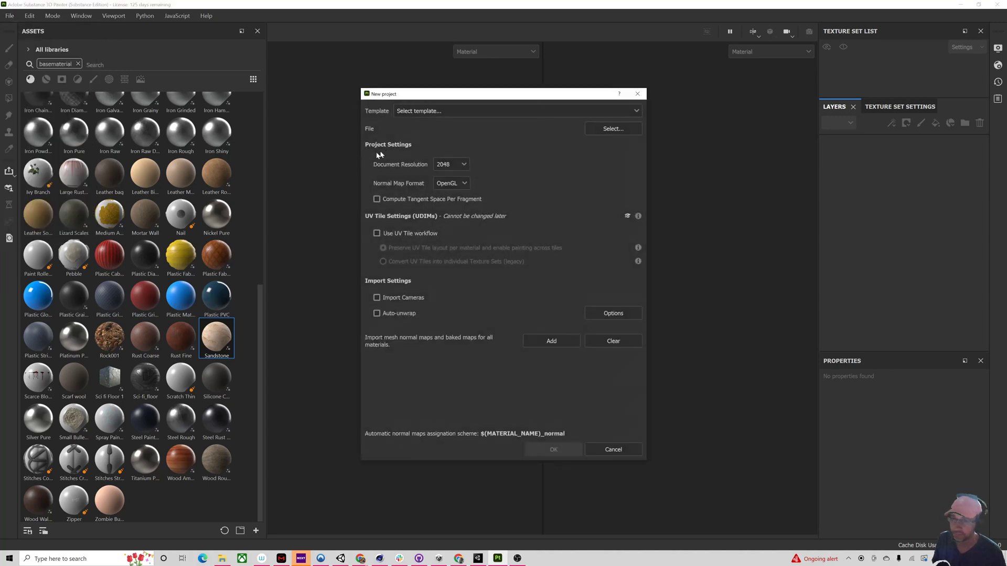
pyautogui.click(461, 164)
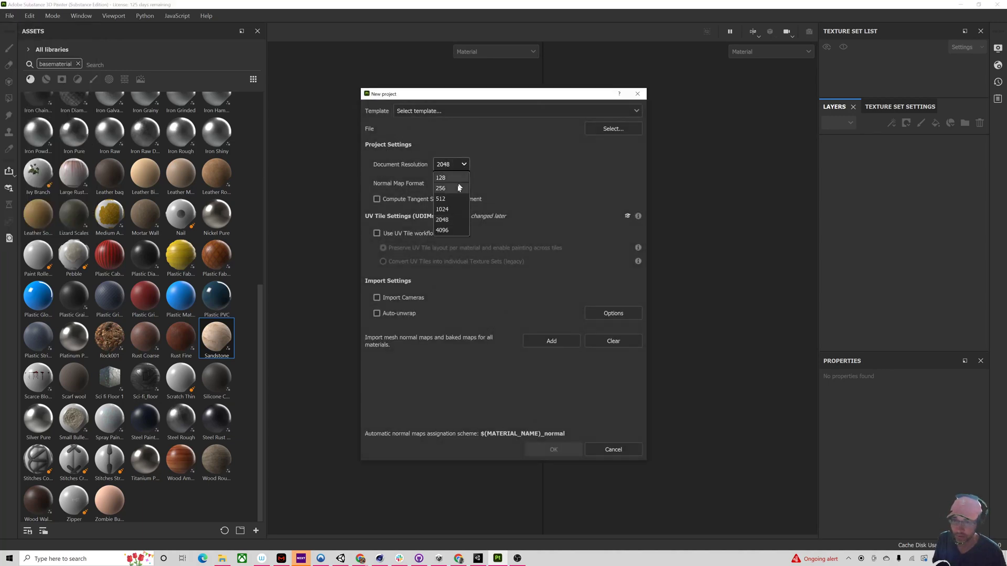
pyautogui.click(451, 227)
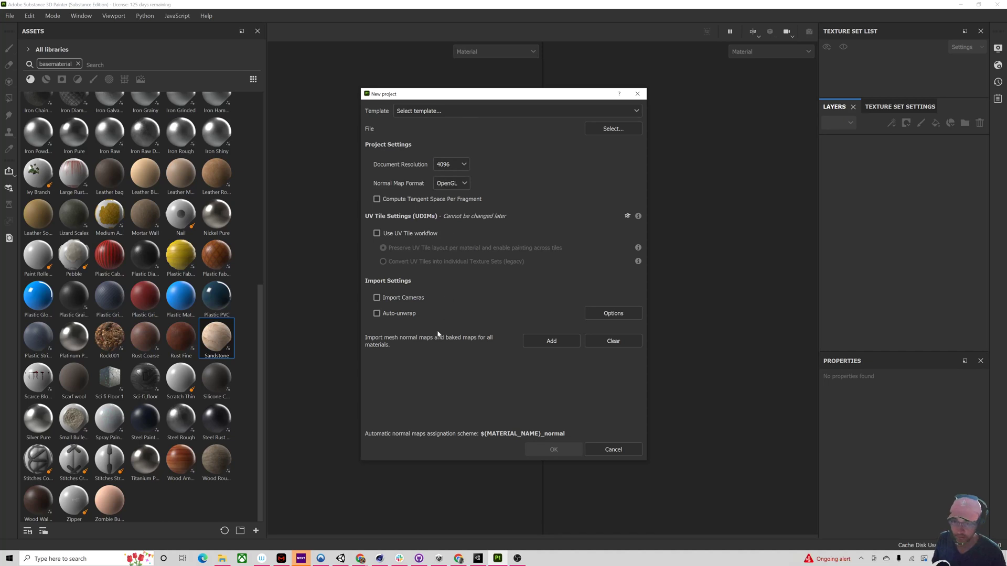
# Step: Choose test plane.fbx from the Documents folder as the project mesh and create the project
pyautogui.click(608, 129)
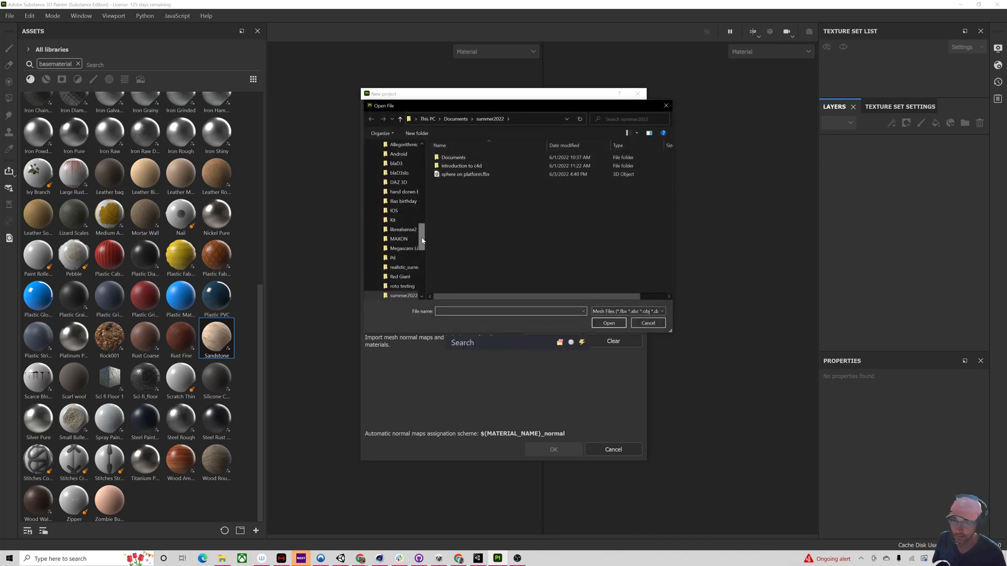
pyautogui.moveTo(423, 235); pyautogui.dragTo(423, 157)
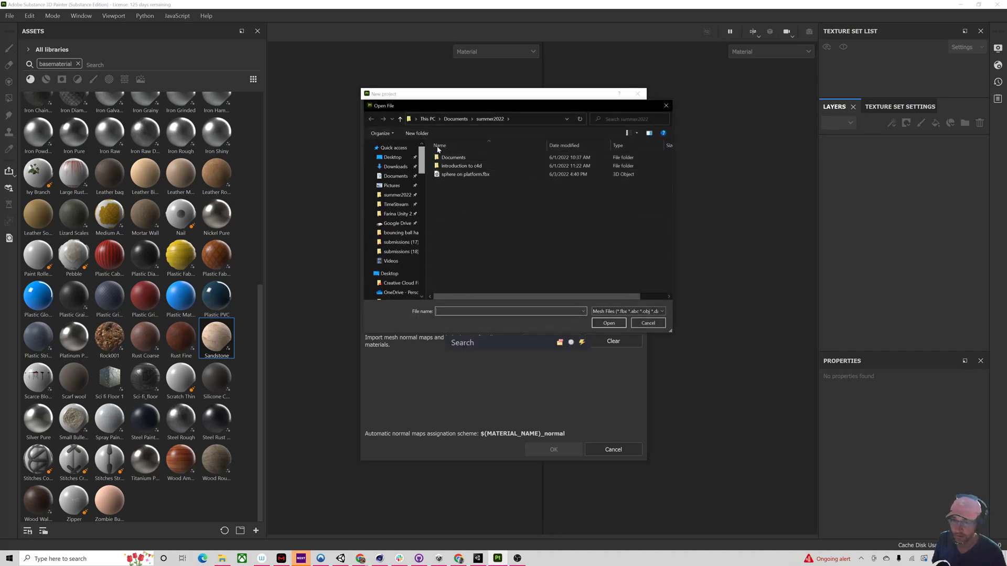
pyautogui.click(394, 176)
pyautogui.scroll(-2, 454, 222)
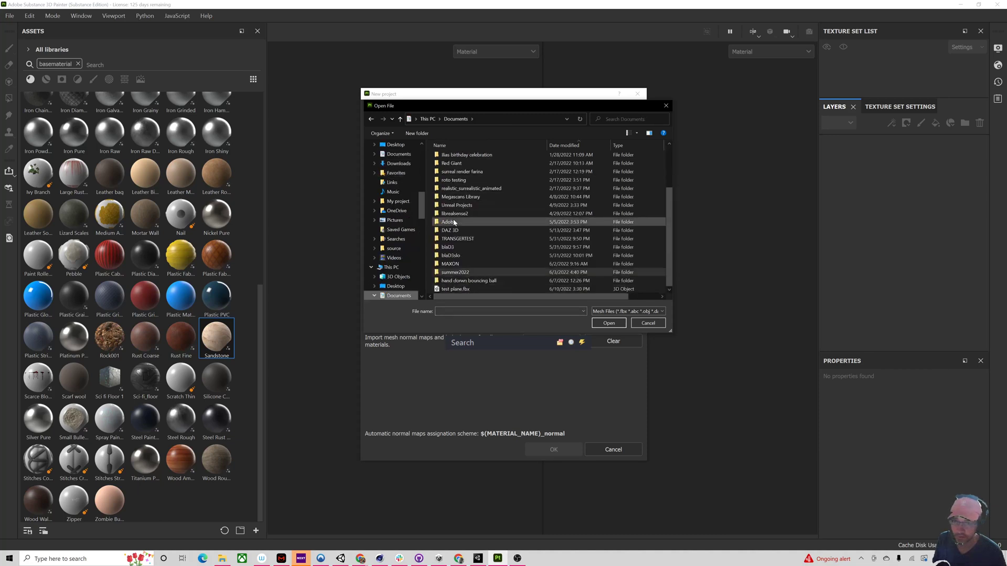
pyautogui.click(479, 288)
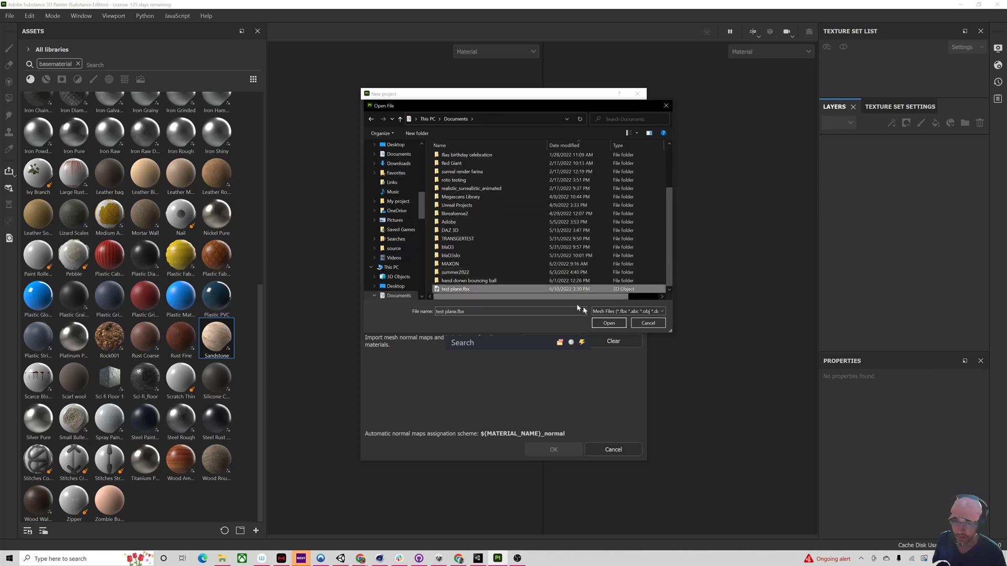
pyautogui.click(609, 323)
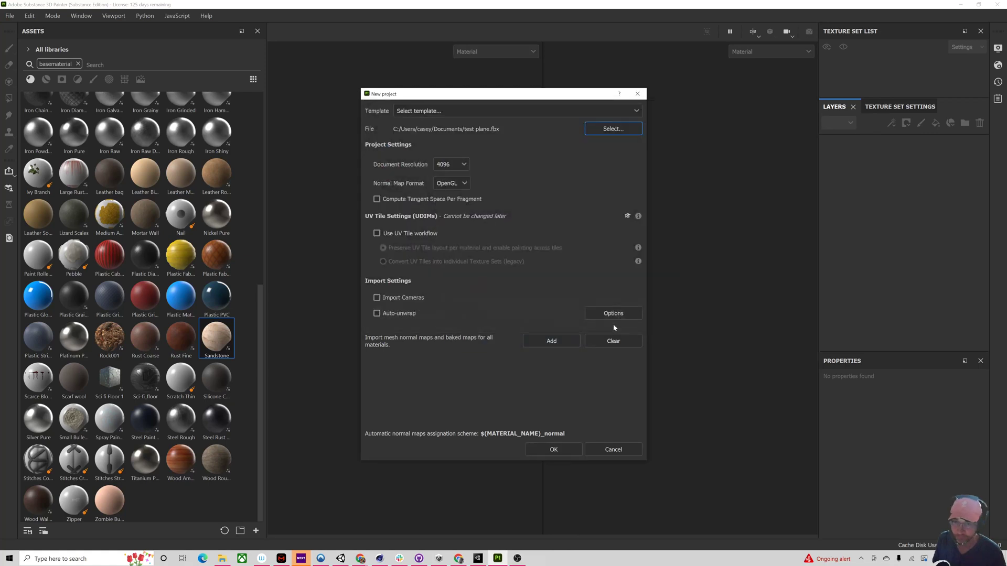
pyautogui.click(552, 455)
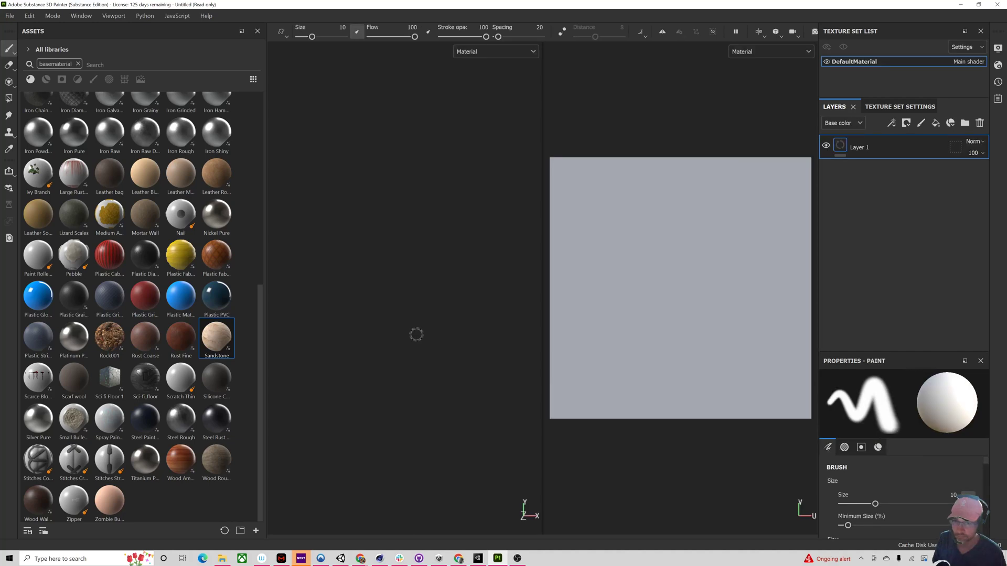
# Step: Tilt the 3D view to show the plane and apply the Rock001 base material to it
pyautogui.keyDown('alt'); pyautogui.moveTo(398, 320); pyautogui.dragTo(427, 378); pyautogui.keyUp('alt')
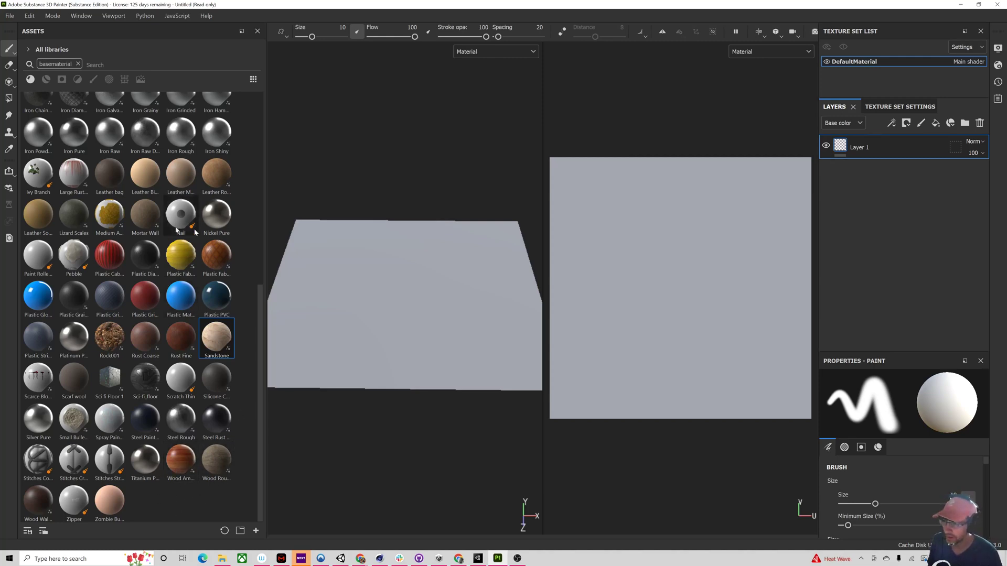
pyautogui.scroll(8, 152, 277)
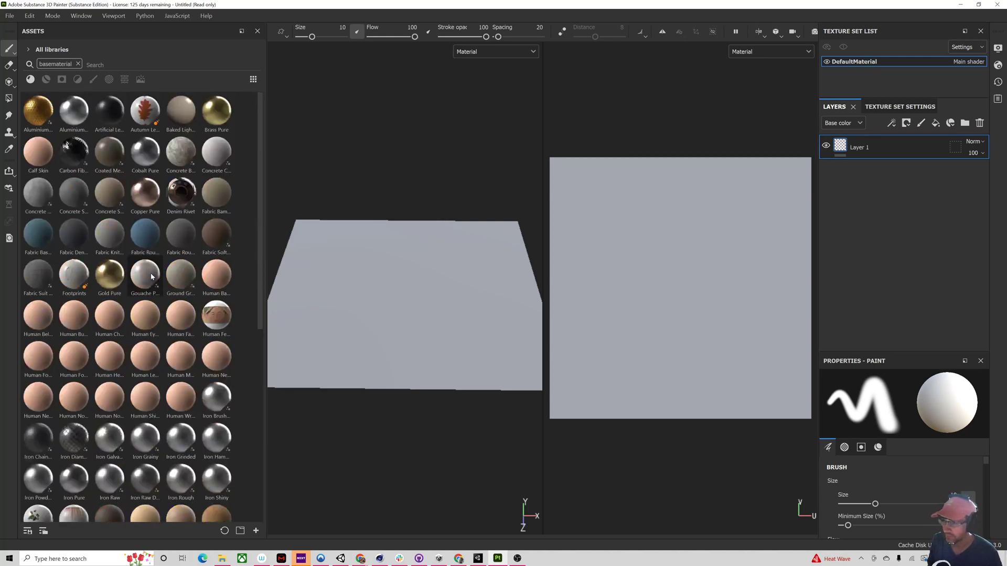
pyautogui.scroll(-8, 152, 277)
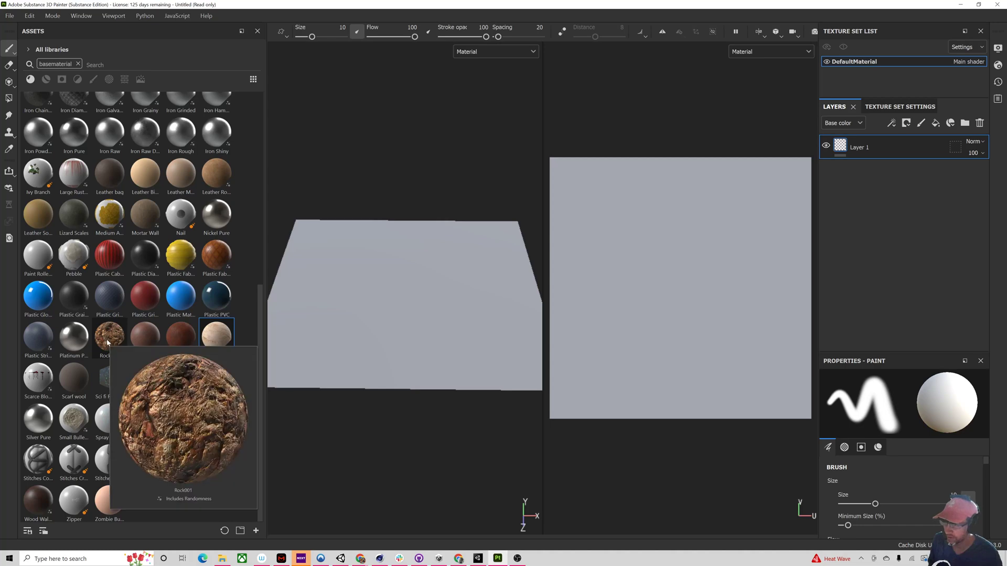
pyautogui.moveTo(109, 341); pyautogui.dragTo(395, 329)
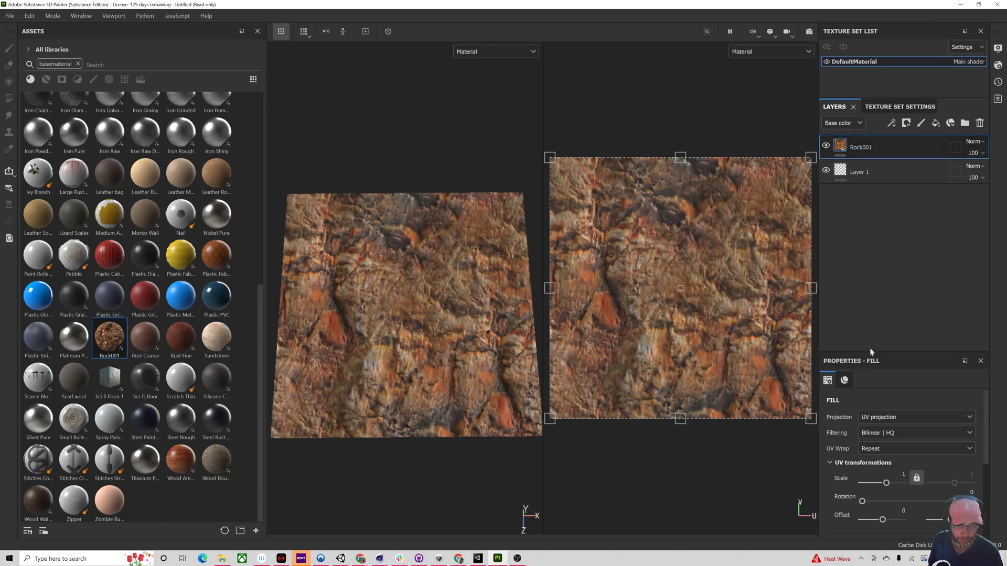
# Step: Rearrange the workspace so the Properties panel sits below Layers with more height for the fill settings
pyautogui.moveTo(871, 351); pyautogui.dragTo(869, 281)
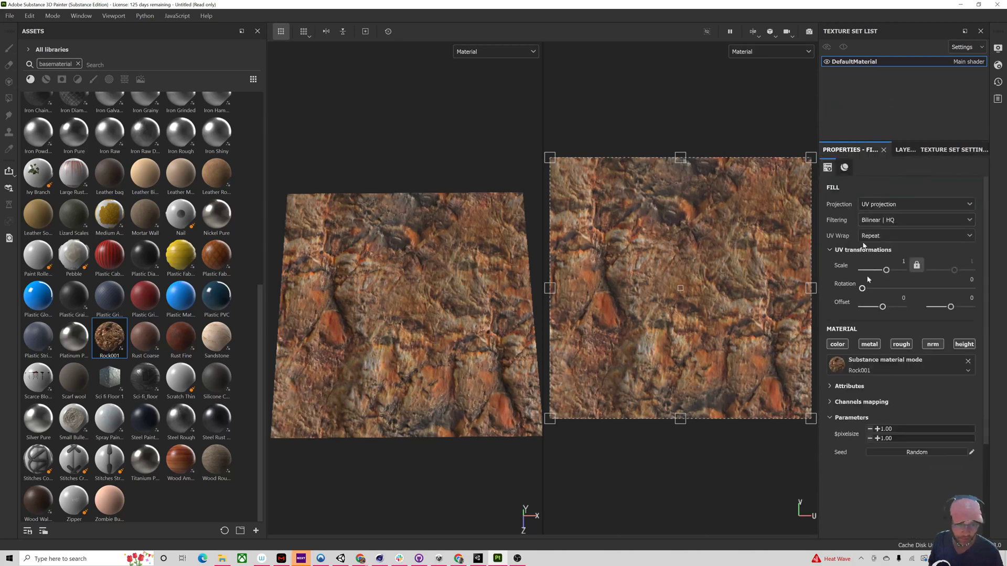
pyautogui.moveTo(864, 152); pyautogui.dragTo(852, 192)
pyautogui.moveTo(855, 150); pyautogui.dragTo(863, 475)
pyautogui.doubleClick(863, 475)
pyautogui.moveTo(853, 152); pyautogui.dragTo(876, 225)
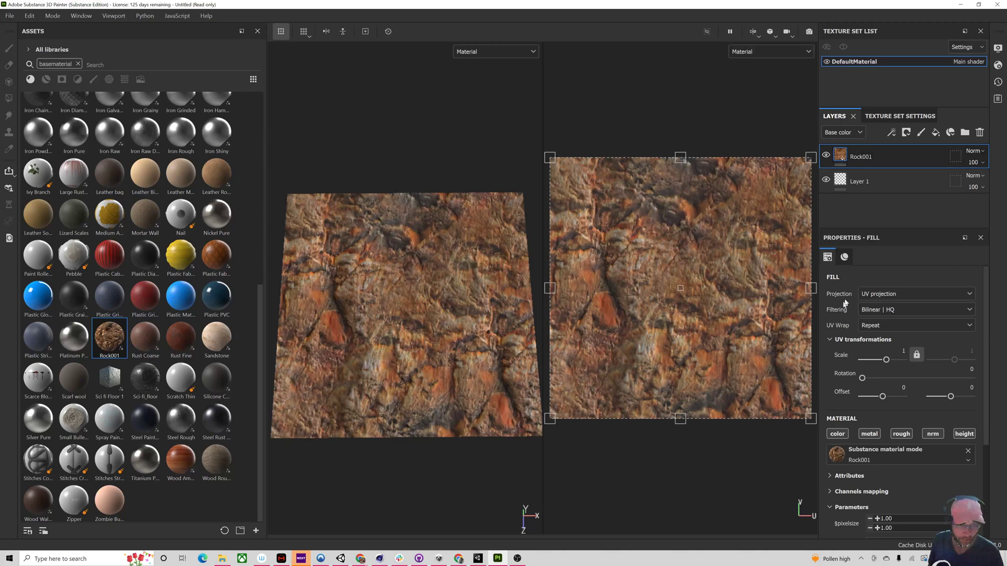
# Step: Add a filter to the Rock001 layer and set it to Color Correct
pyautogui.rightClick(862, 158)
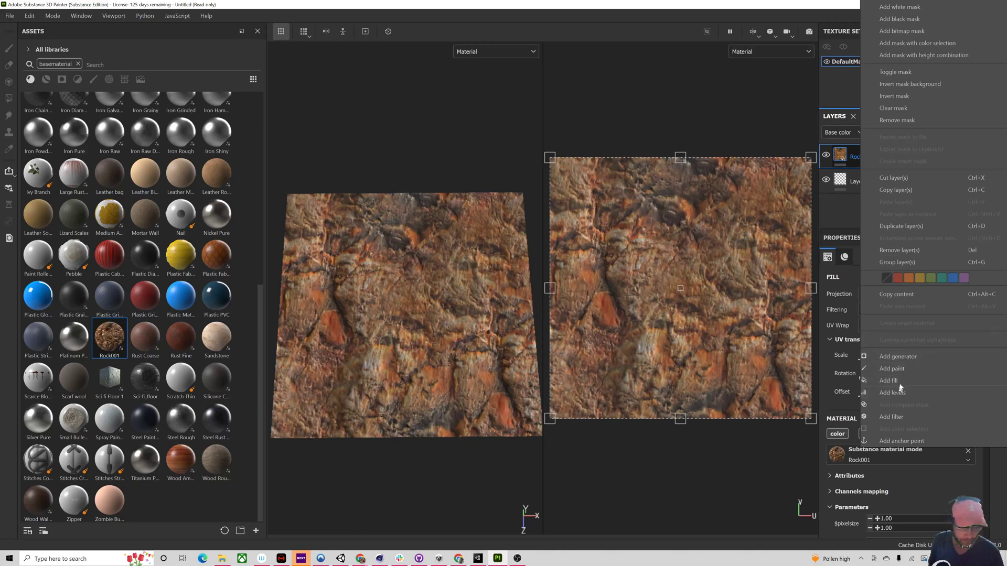
pyautogui.click(895, 417)
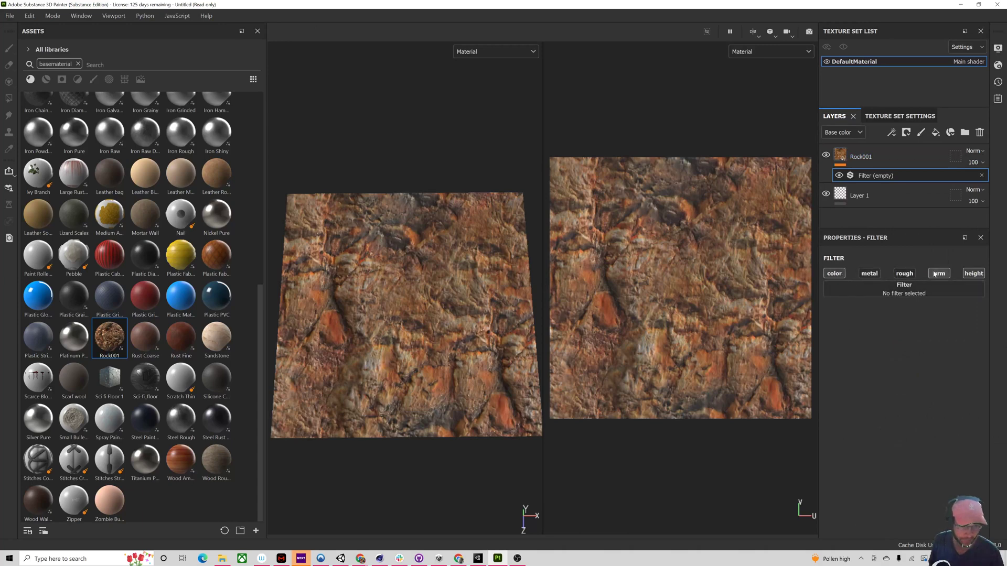
pyautogui.click(959, 288)
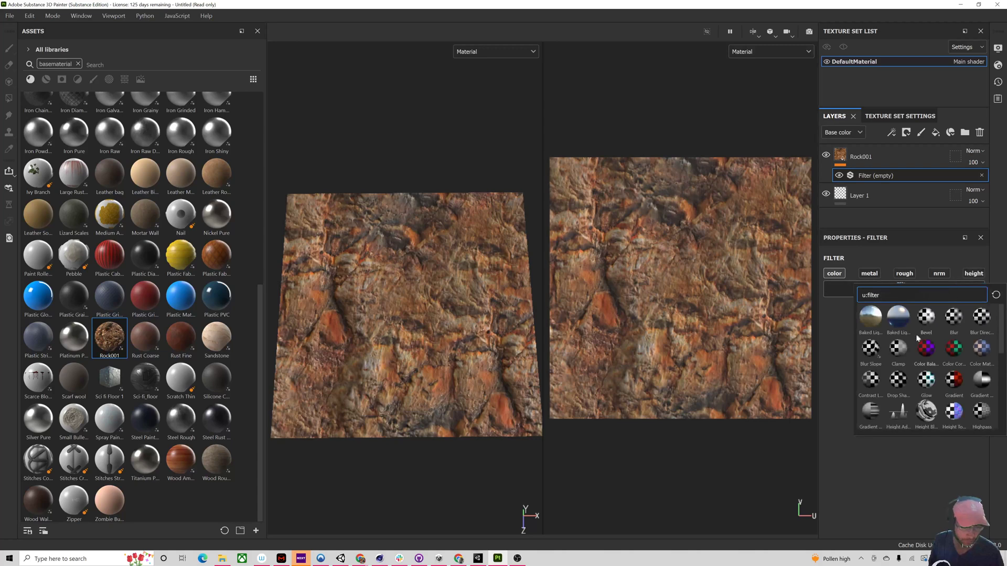
pyautogui.click(953, 348)
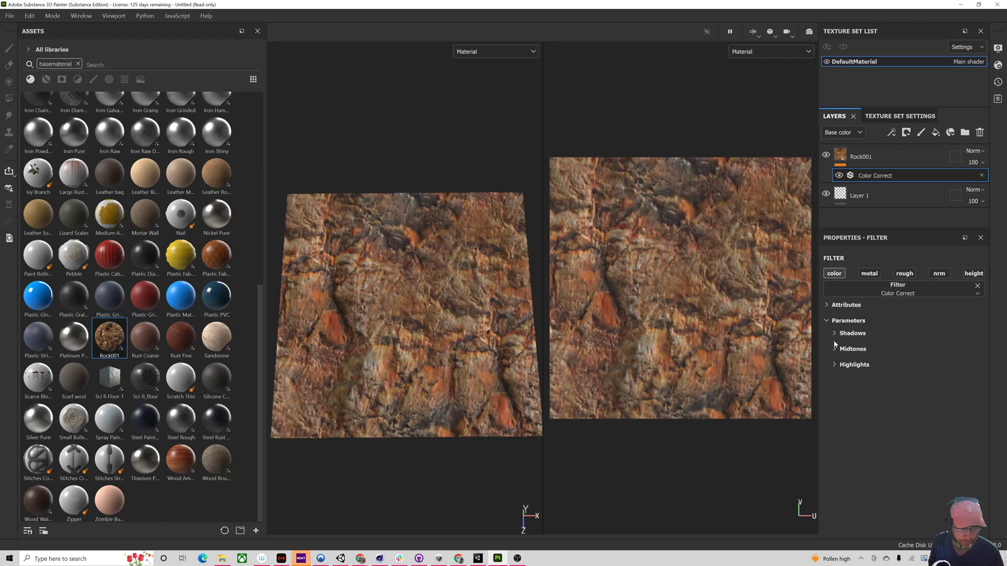
# Step: Browse the available filters and replace the Color Correct filter on the Rock001 layer with the Gradient filter
pyautogui.click(904, 288)
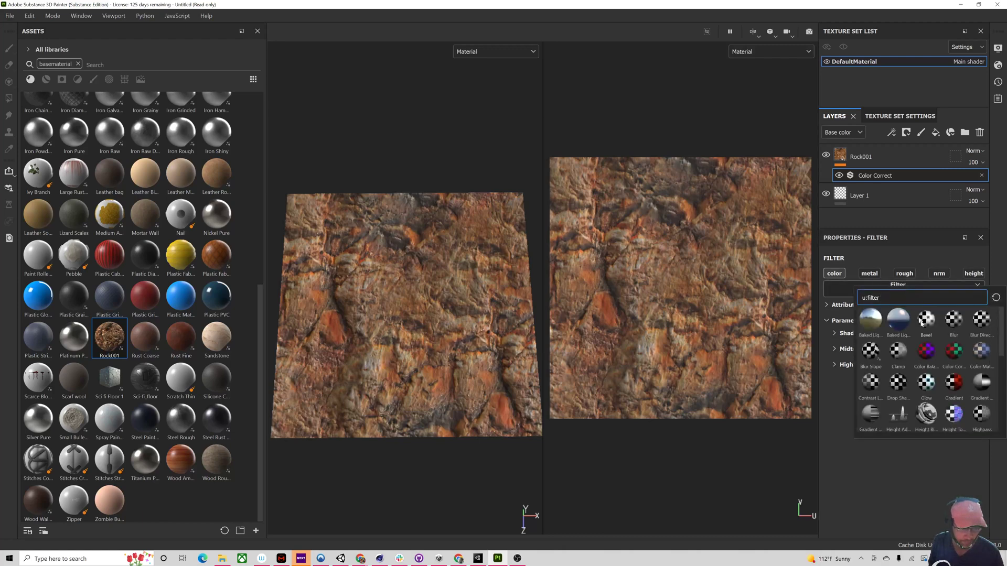
pyautogui.scroll(-3, 923, 387)
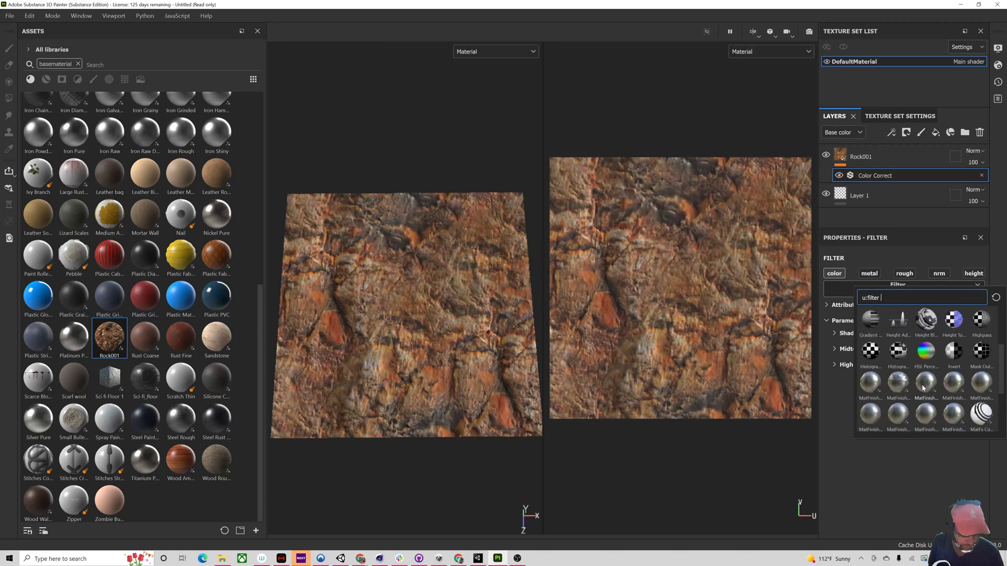
pyautogui.scroll(3, 920, 385)
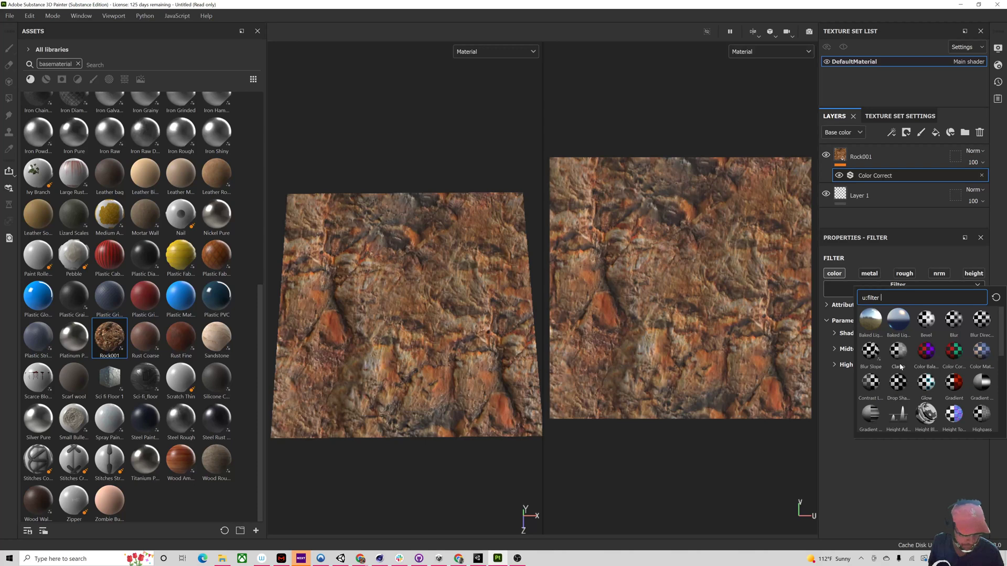
pyautogui.scroll(-3, 900, 367)
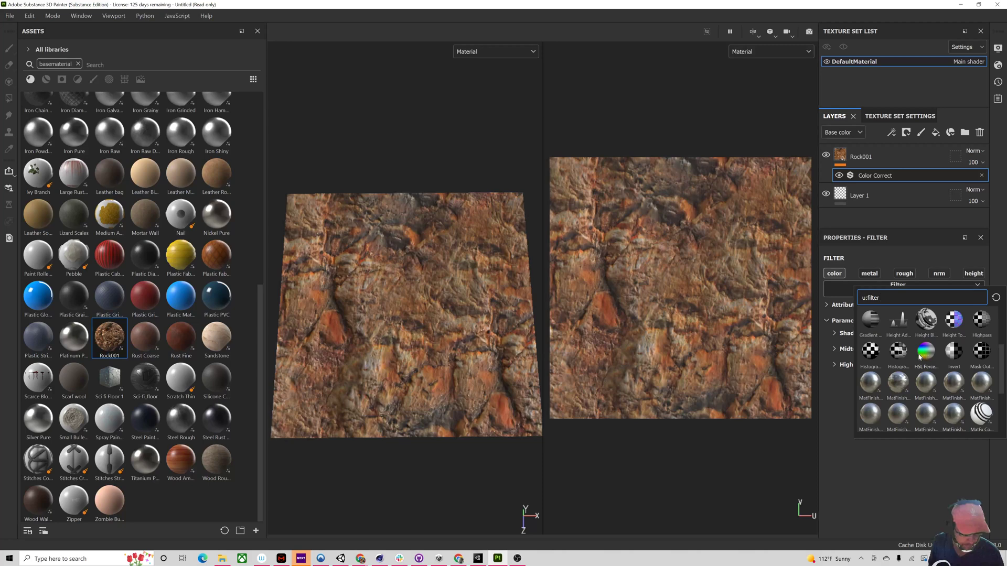
pyautogui.moveTo(919, 357)
pyautogui.scroll(3, 919, 358)
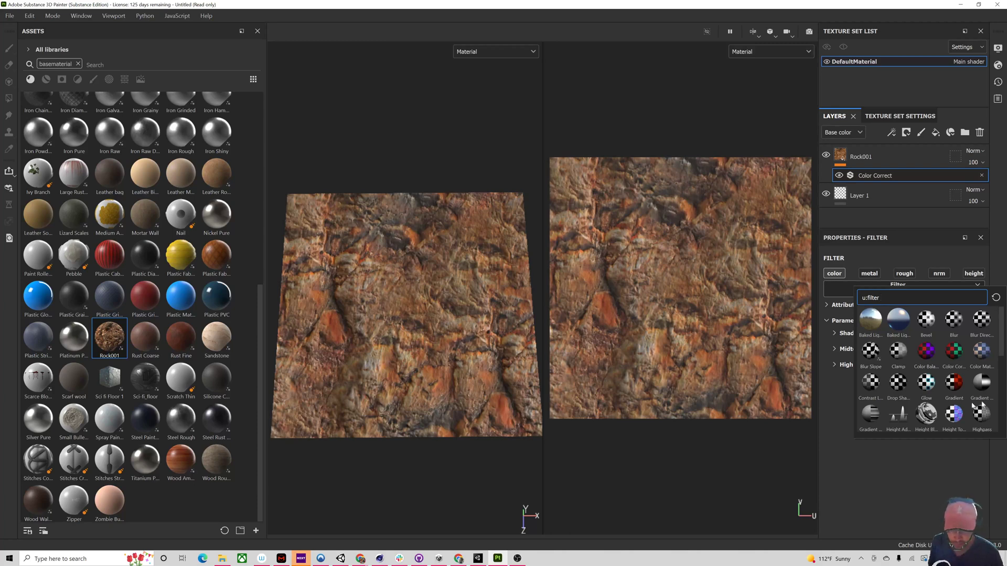
pyautogui.click(954, 383)
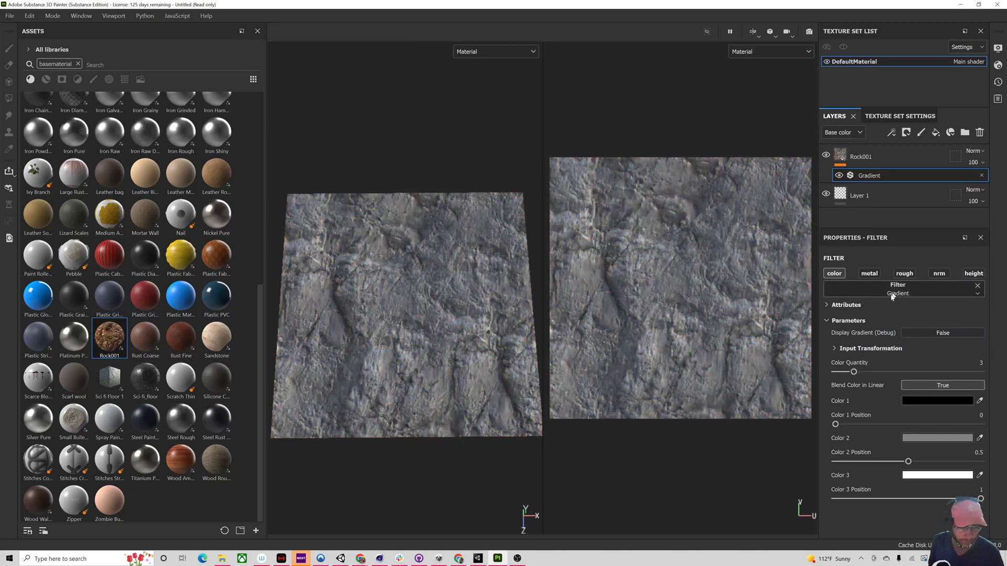
# Step: Set the Gradient filter's Color 1 to the dark brown 574112
pyautogui.click(915, 401)
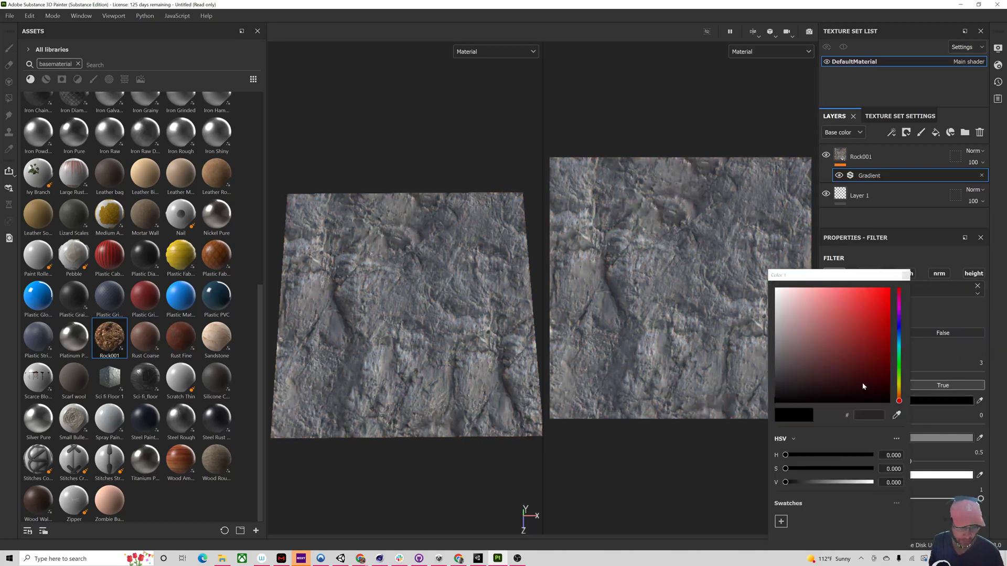
pyautogui.click(898, 388)
pyautogui.moveTo(899, 389); pyautogui.dragTo(898, 391)
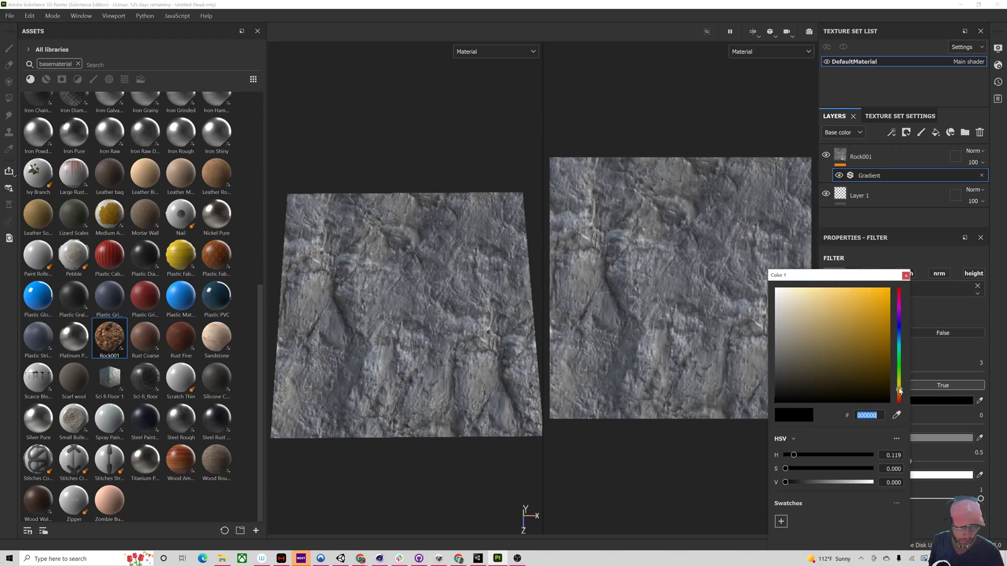
pyautogui.click(865, 364)
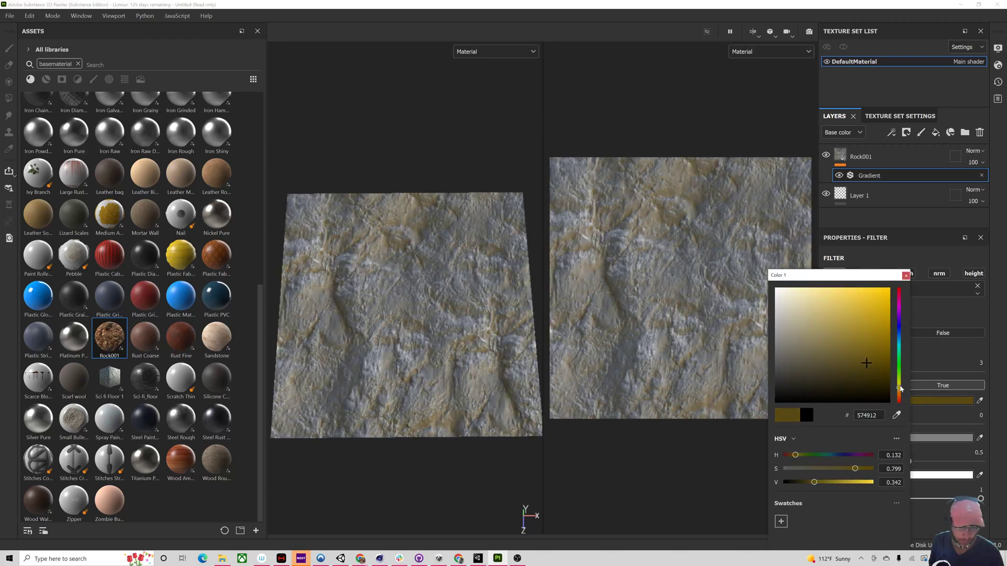
pyautogui.moveTo(901, 388); pyautogui.dragTo(899, 390)
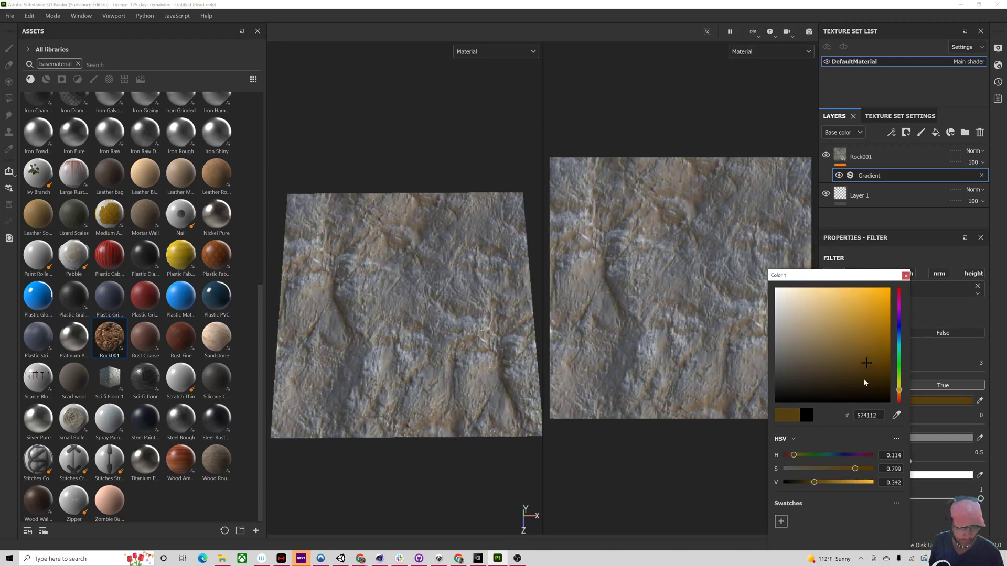
pyautogui.click(905, 276)
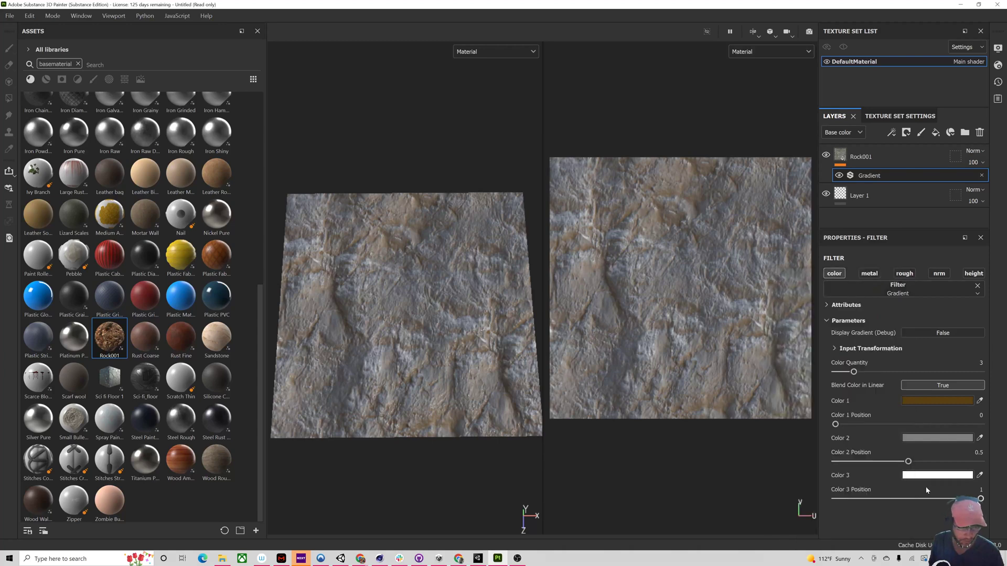
# Step: Set the Gradient filter's Color 2 to the reddish brown 743512
pyautogui.click(936, 437)
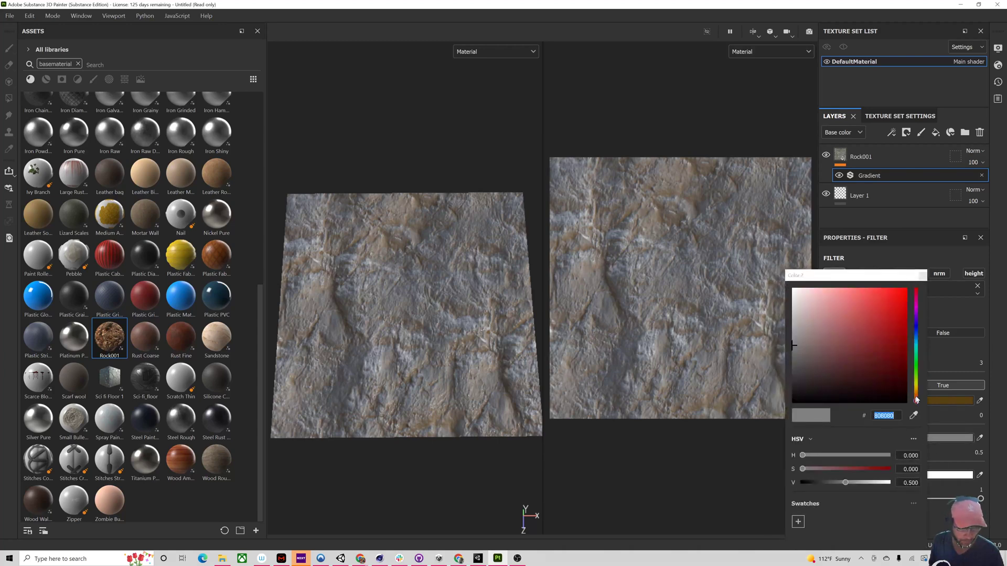
pyautogui.moveTo(916, 399); pyautogui.dragTo(916, 396)
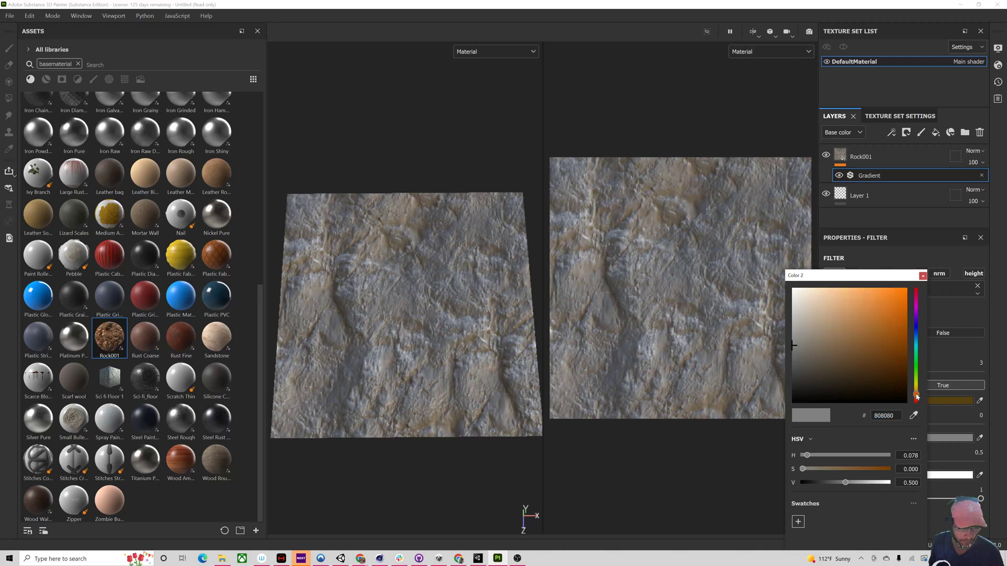
pyautogui.click(888, 378)
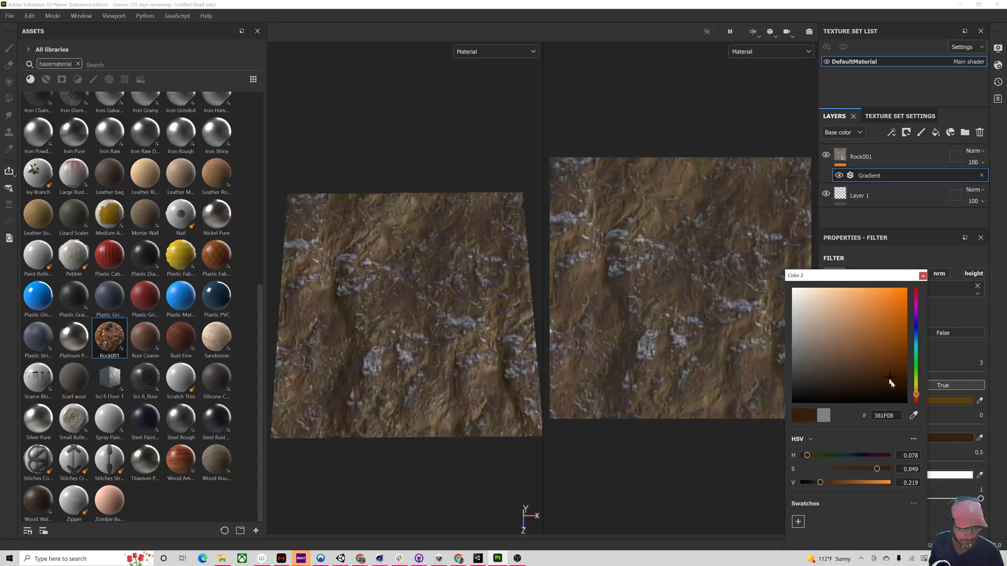
pyautogui.click(915, 397)
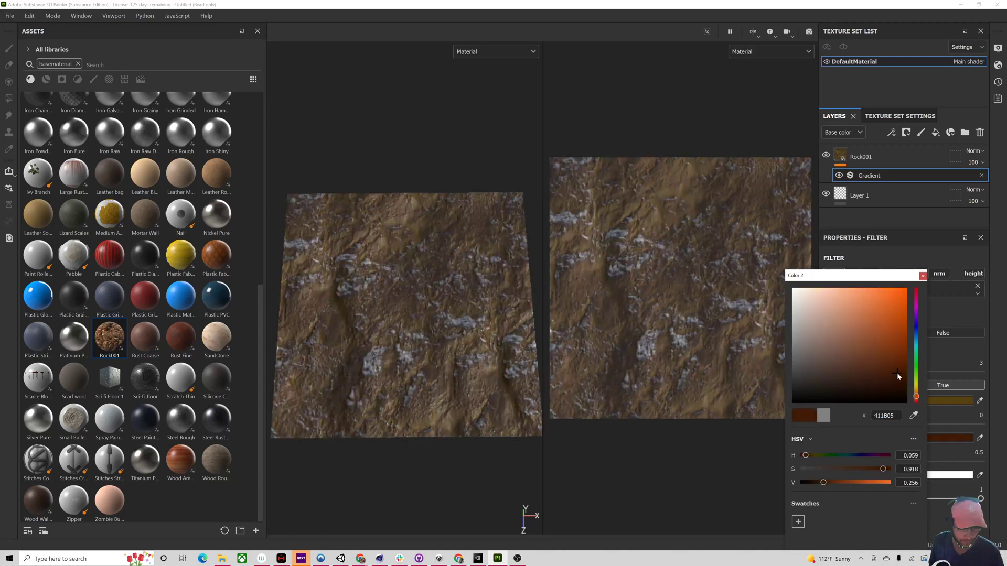
pyautogui.moveTo(896, 375); pyautogui.dragTo(889, 350)
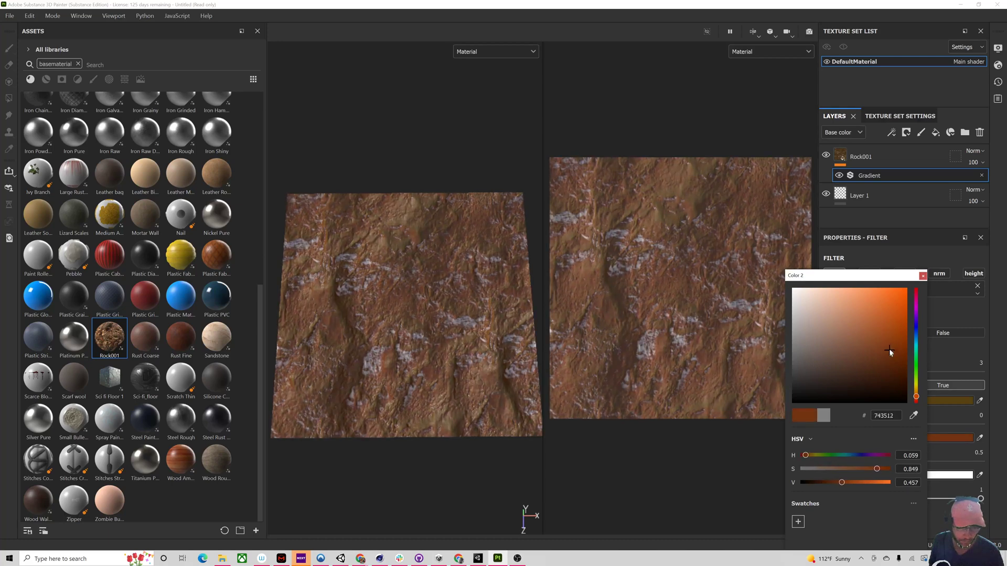
pyautogui.click(923, 276)
# Step: Darken the Gradient filter's Color 3 to a medium grey with a brightness of about 0.543
pyautogui.click(918, 474)
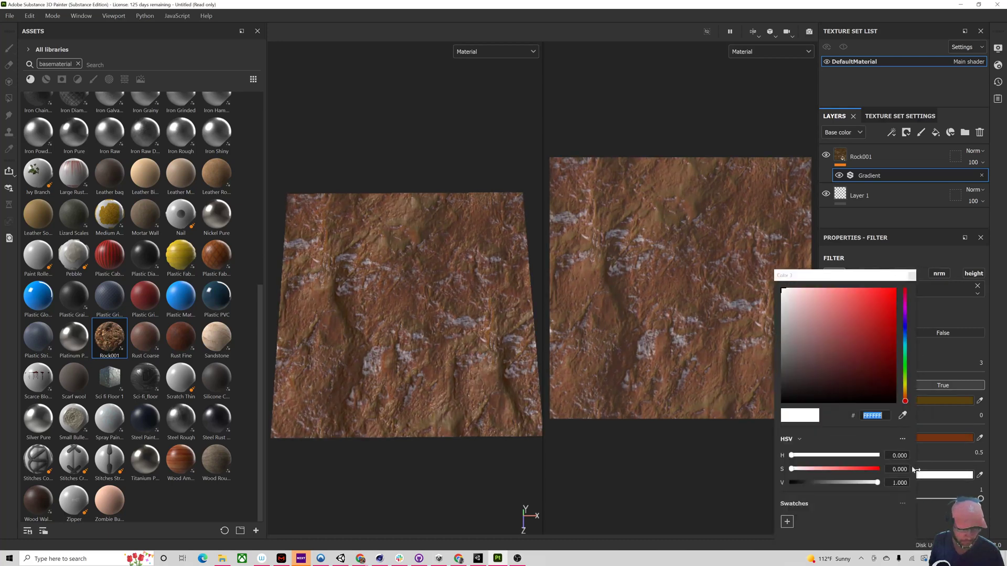
pyautogui.moveTo(905, 402); pyautogui.dragTo(755, 343)
pyautogui.click(880, 384)
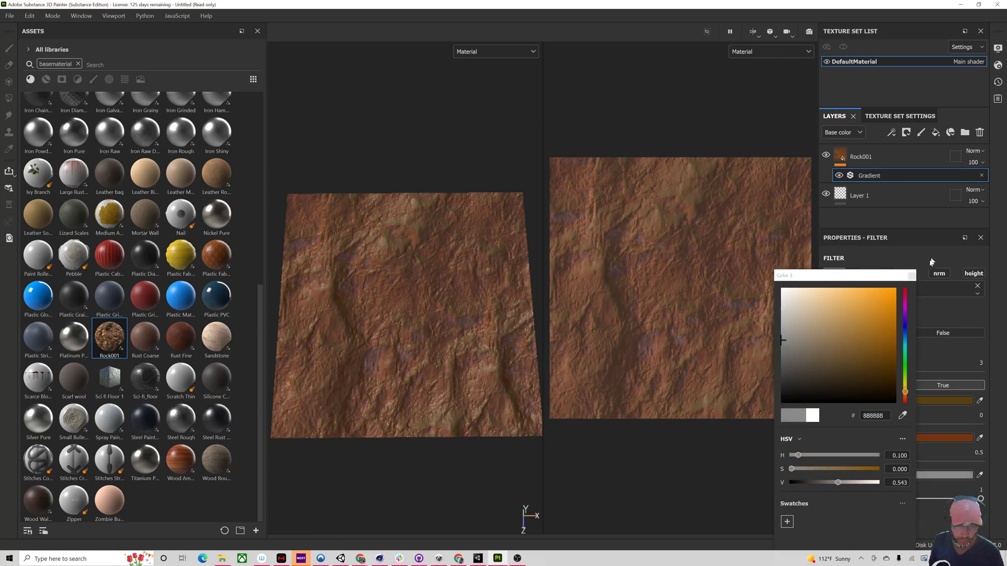
pyautogui.click(911, 276)
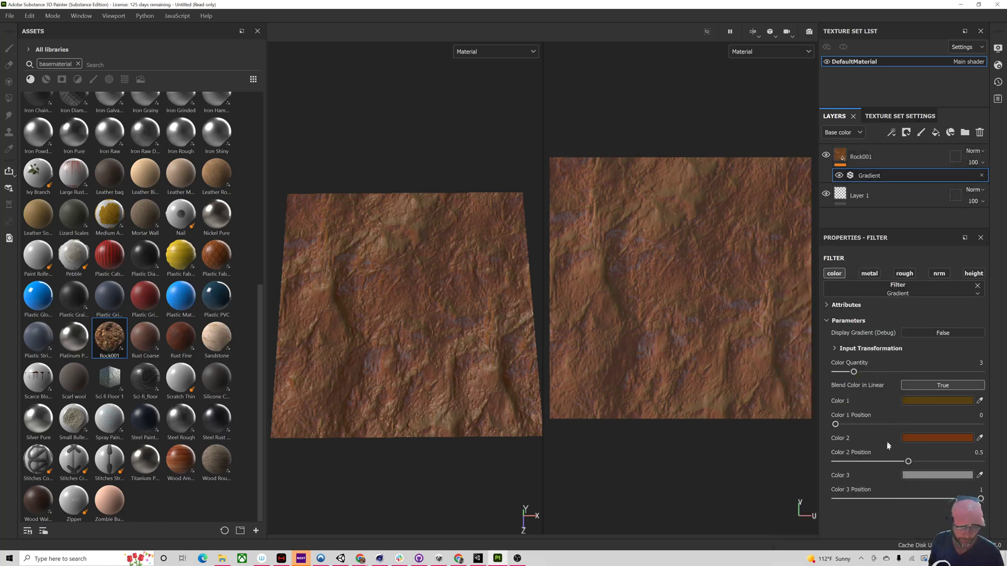
# Step: Set Color 3 Position to 0.9 and Color 1 Position to 0.09, and shift Color 1 to the redder brown 573212
pyautogui.moveTo(980, 499); pyautogui.dragTo(965, 498)
pyautogui.moveTo(836, 424); pyautogui.dragTo(878, 425)
pyautogui.click(911, 401)
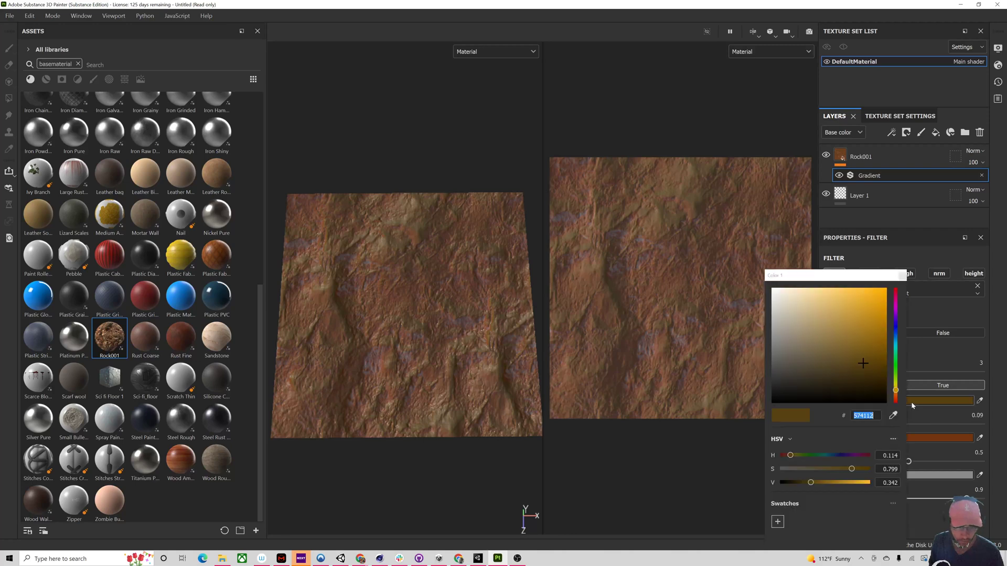
pyautogui.moveTo(897, 391); pyautogui.dragTo(898, 396)
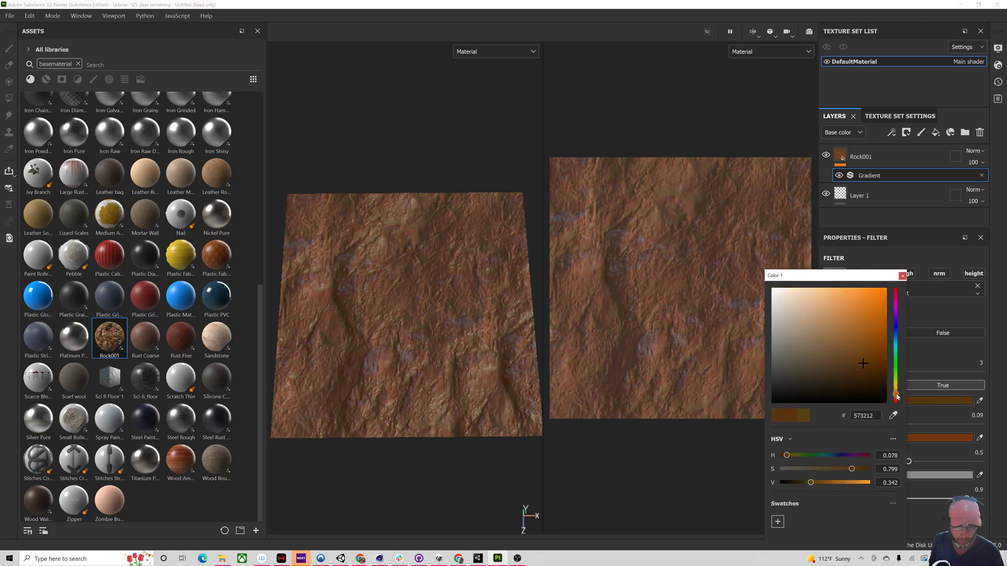
pyautogui.click(901, 277)
# Step: Brighten the gradient's Color 2 to the orange A54C1B and inspect the rock surface up close
pyautogui.click(926, 438)
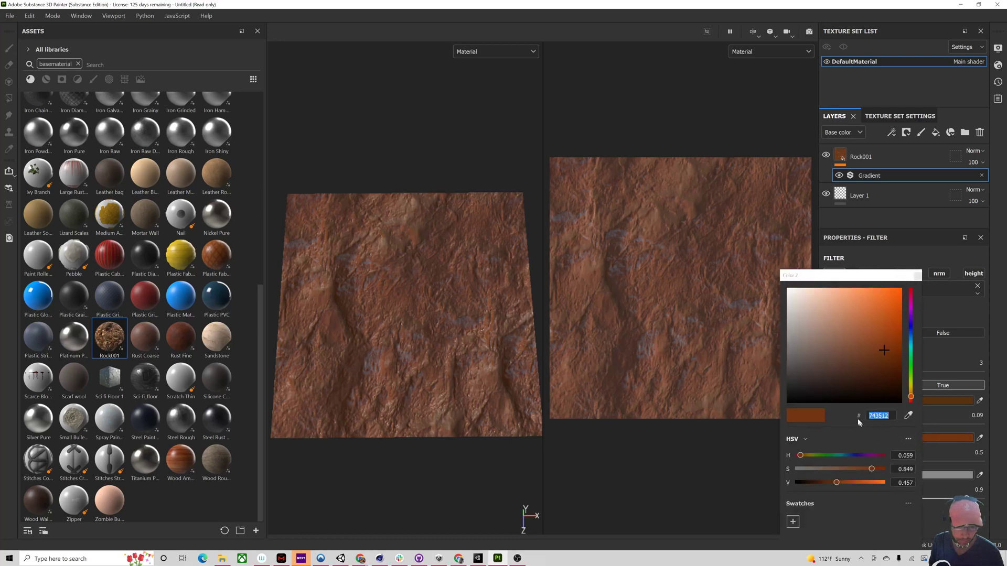
pyautogui.moveTo(883, 358); pyautogui.dragTo(883, 328)
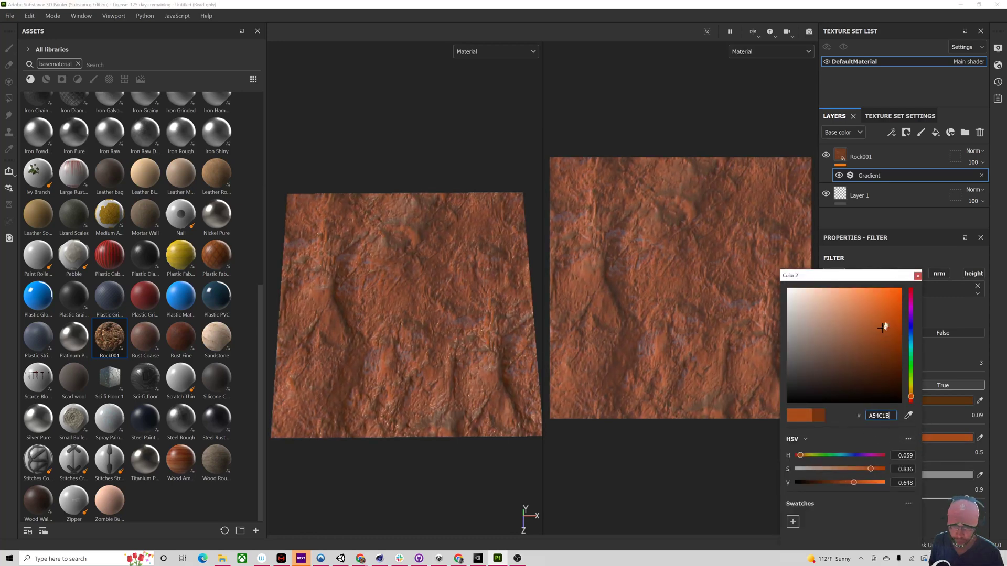
pyautogui.click(916, 277)
pyautogui.keyDown('alt'); pyautogui.moveTo(371, 333); pyautogui.dragTo(346, 238); pyautogui.keyUp('alt')
pyautogui.scroll(5, 373, 326)
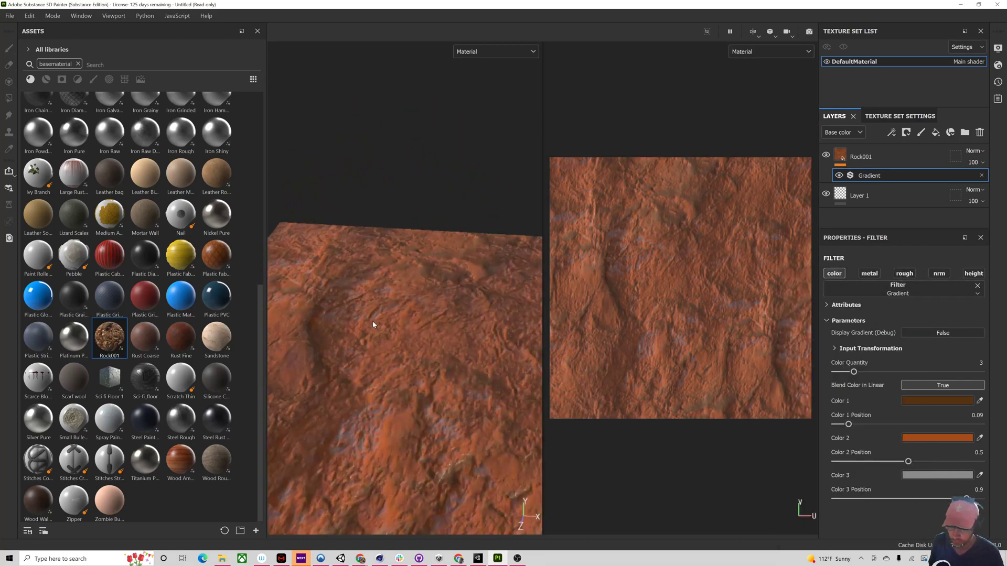
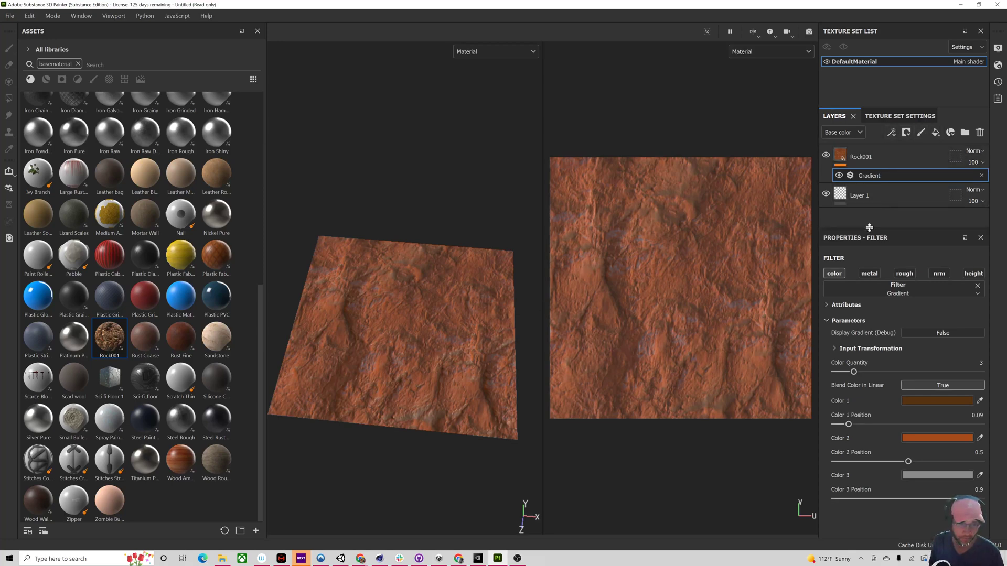
# Step: Add a fill layer above Rock001 and disable its color, metal, rough and nrm channels, leaving only height
pyautogui.click(936, 132)
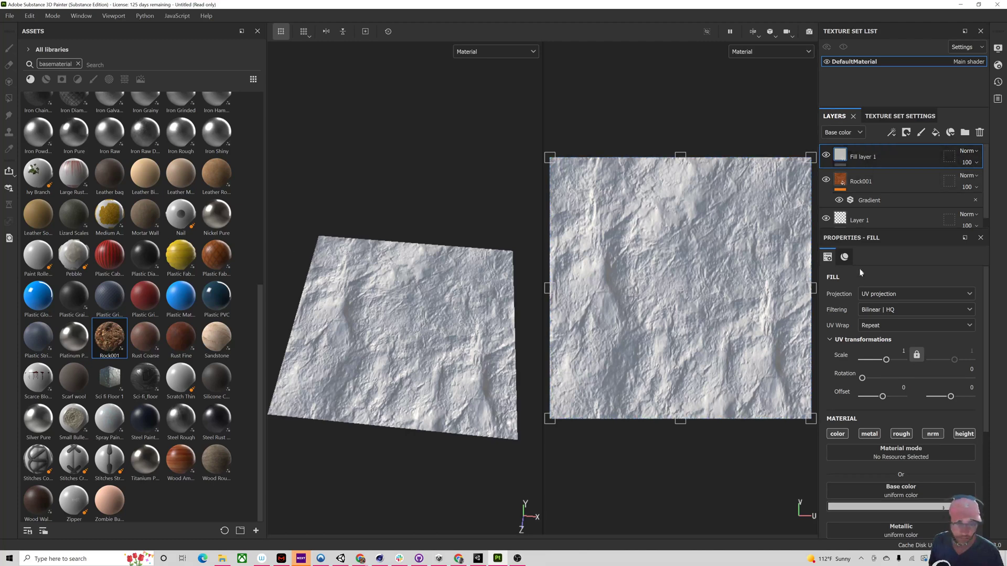
pyautogui.click(838, 433)
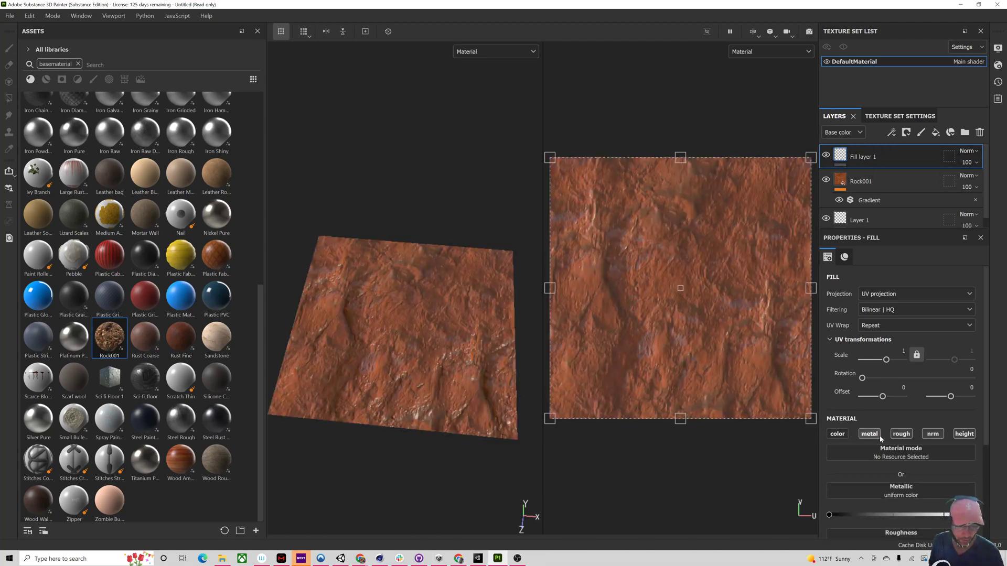
pyautogui.click(923, 438)
pyautogui.click(901, 434)
pyautogui.click(872, 435)
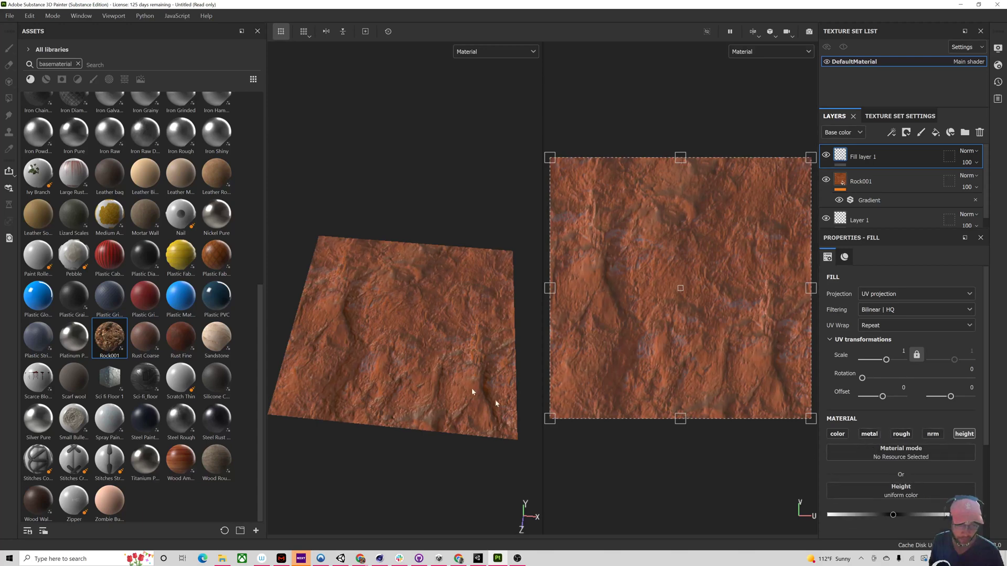
# Step: Clear the basematerial filter, find the Grunge Dirt Scratched texture and assign it to the fill layer's Height channel
pyautogui.click(125, 81)
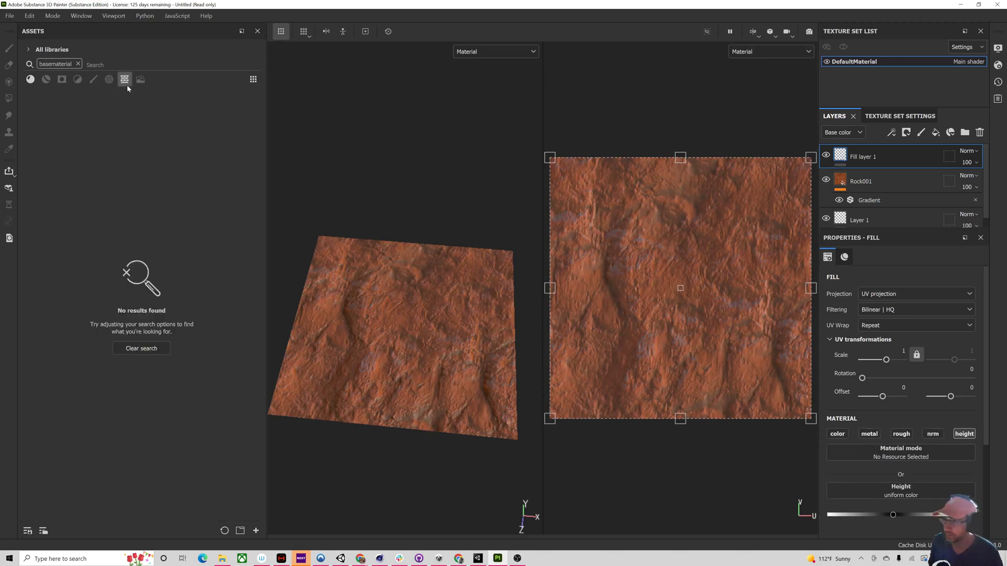
pyautogui.click(109, 80)
pyautogui.click(78, 64)
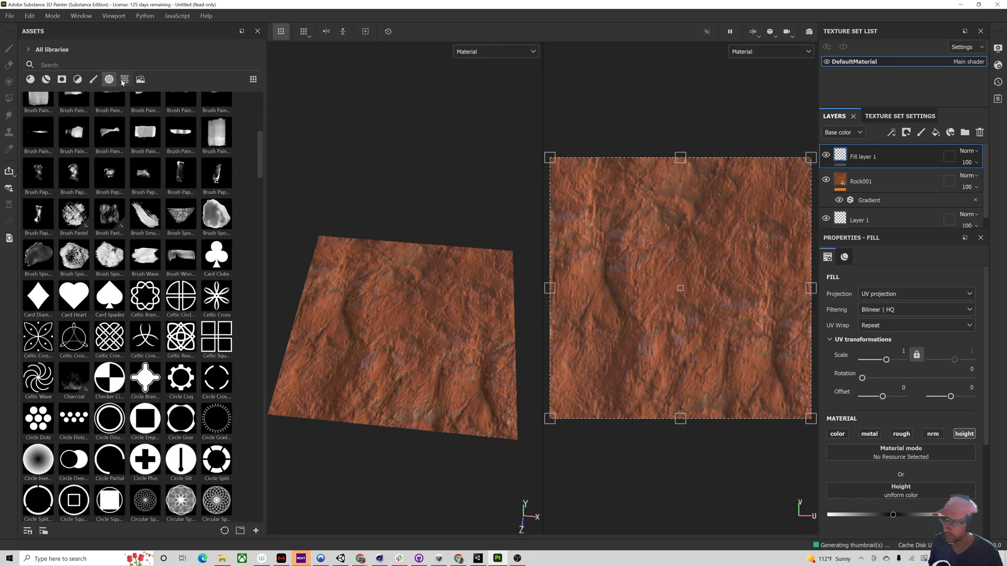
pyautogui.click(124, 79)
pyautogui.scroll(-5, 186, 301)
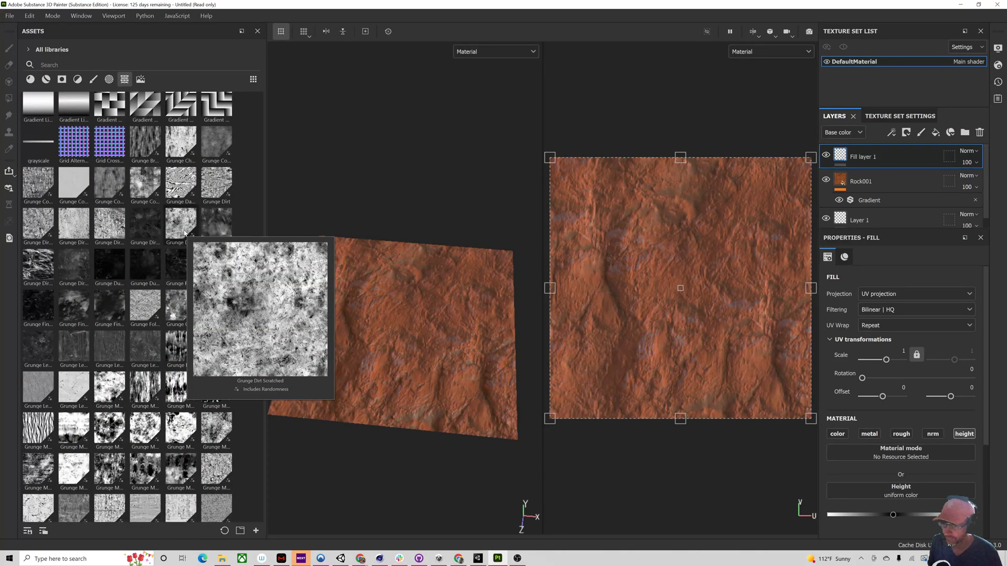
pyautogui.click(185, 234)
pyautogui.moveTo(919, 495); pyautogui.dragTo(919, 494)
pyautogui.keyDown('alt'); pyautogui.moveTo(466, 353); pyautogui.dragTo(393, 370); pyautogui.keyUp('alt')
pyautogui.scroll(3, 396, 375)
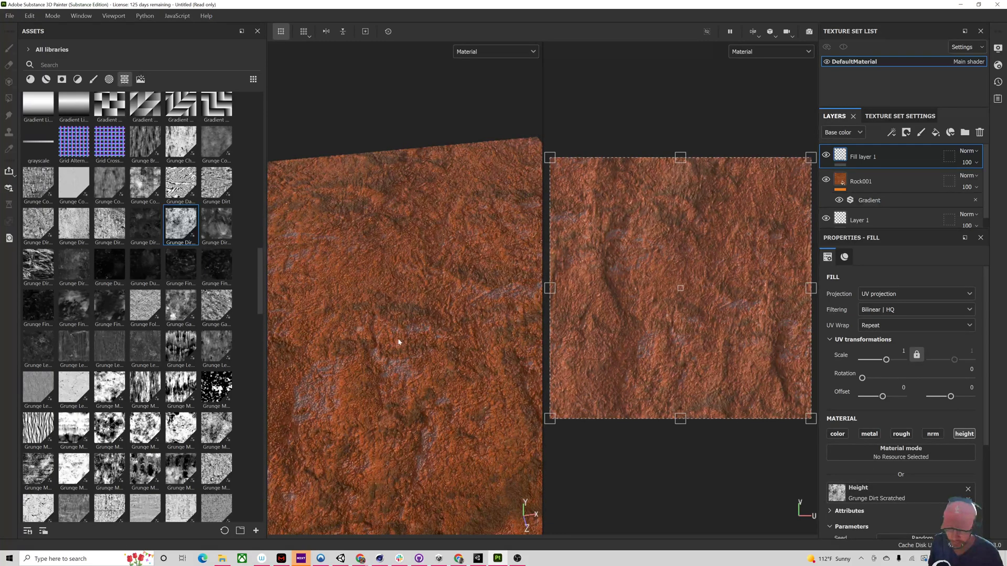
# Step: Show the Height channel in the layer stack and lower Fill layer 1's height opacity to 44
pyautogui.scroll(-4, 903, 448)
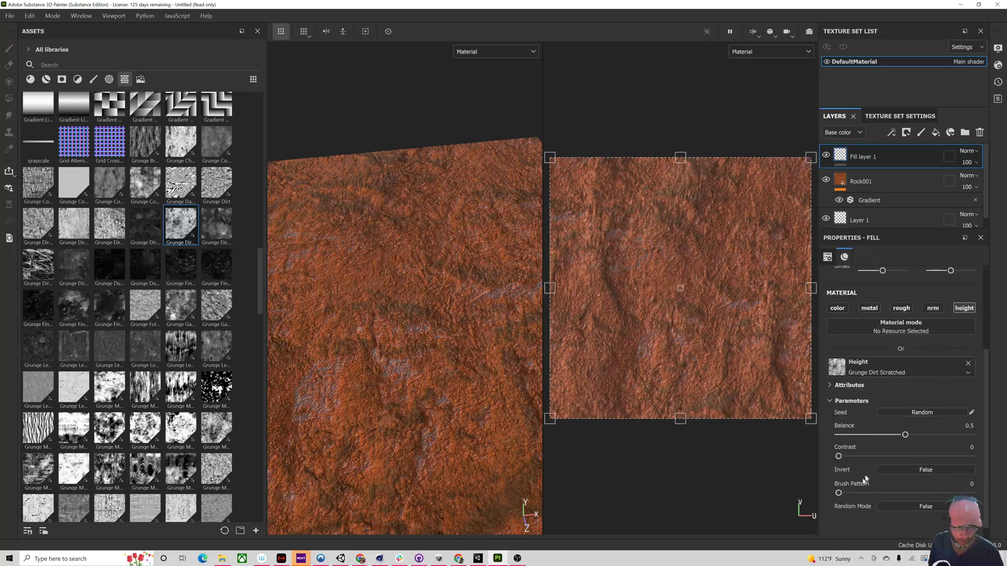
pyautogui.click(977, 163)
pyautogui.moveTo(995, 183); pyautogui.dragTo(935, 187)
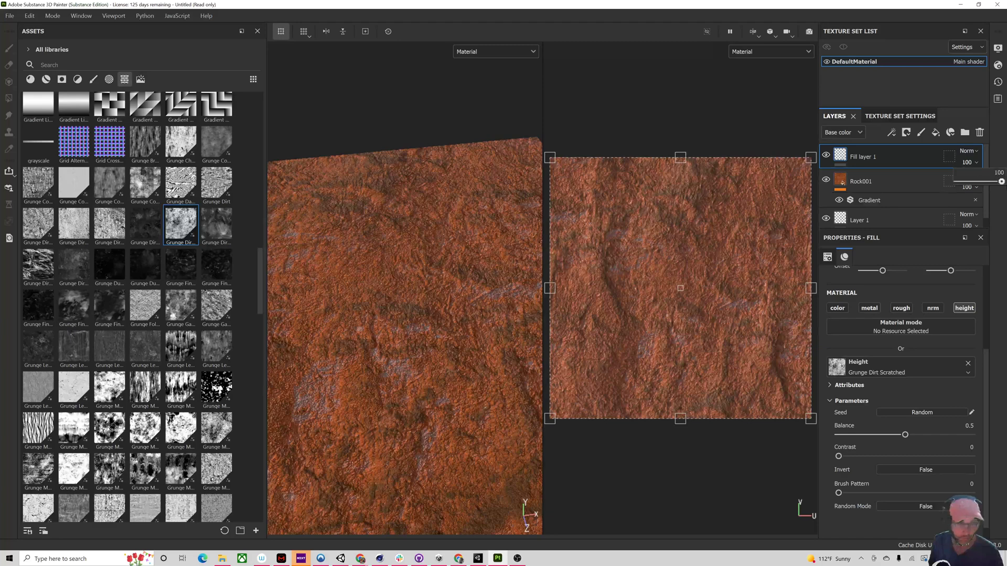
pyautogui.click(856, 133)
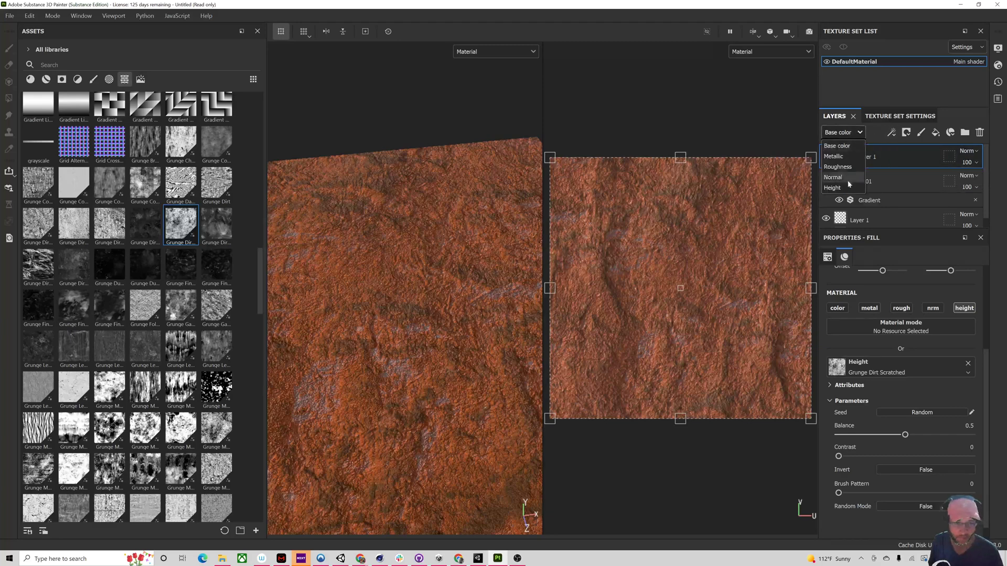
pyautogui.click(832, 188)
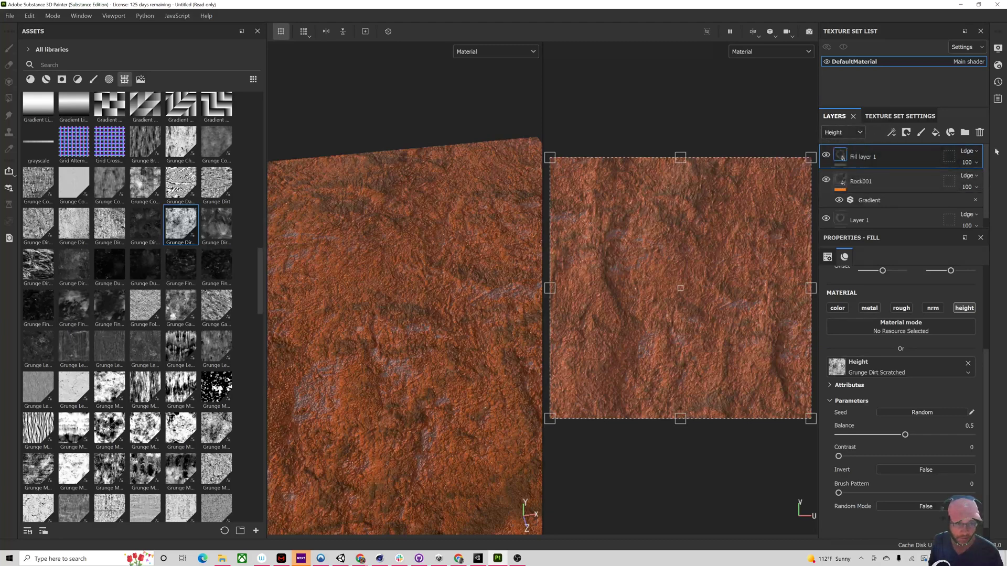
pyautogui.click(977, 163)
pyautogui.moveTo(1001, 181); pyautogui.dragTo(978, 208)
pyautogui.keyDown('alt'); pyautogui.moveTo(461, 277); pyautogui.dragTo(426, 316); pyautogui.keyUp('alt')
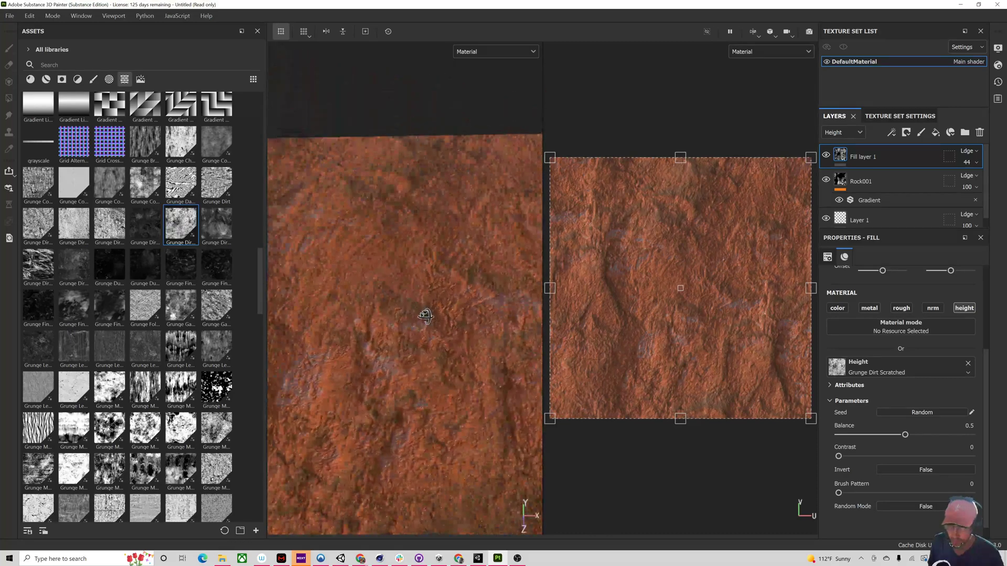
# Step: Enable the fill layer's rough channel with the Grunge Dirt Scratched texture and set its roughness opacity to 23
pyautogui.click(901, 309)
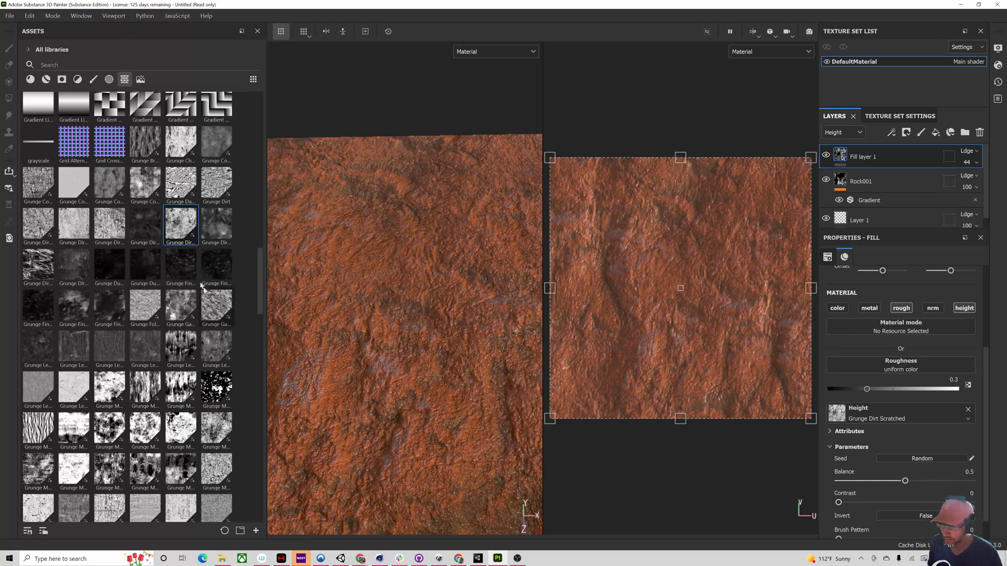
pyautogui.moveTo(186, 231); pyautogui.dragTo(892, 365)
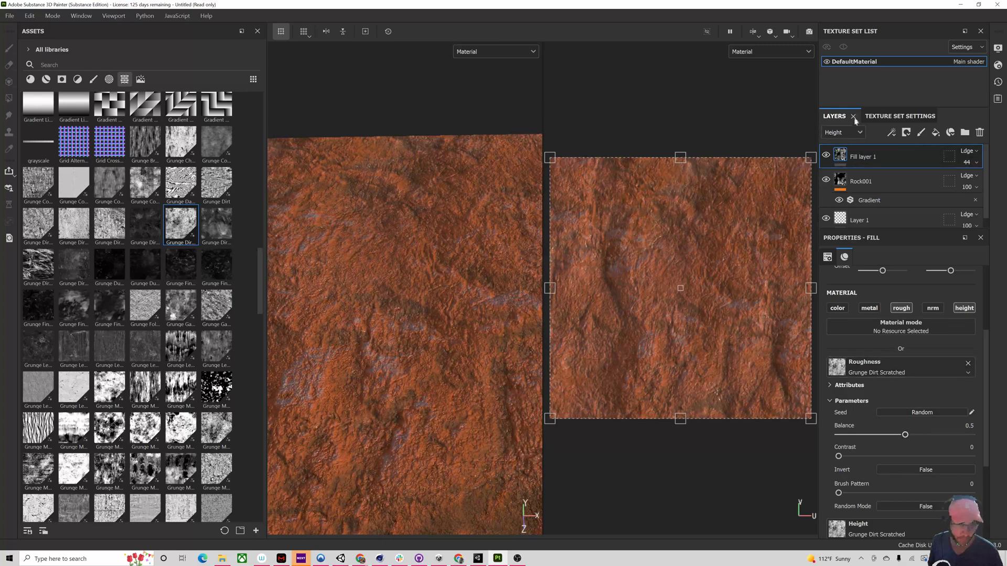
pyautogui.click(842, 132)
pyautogui.click(839, 164)
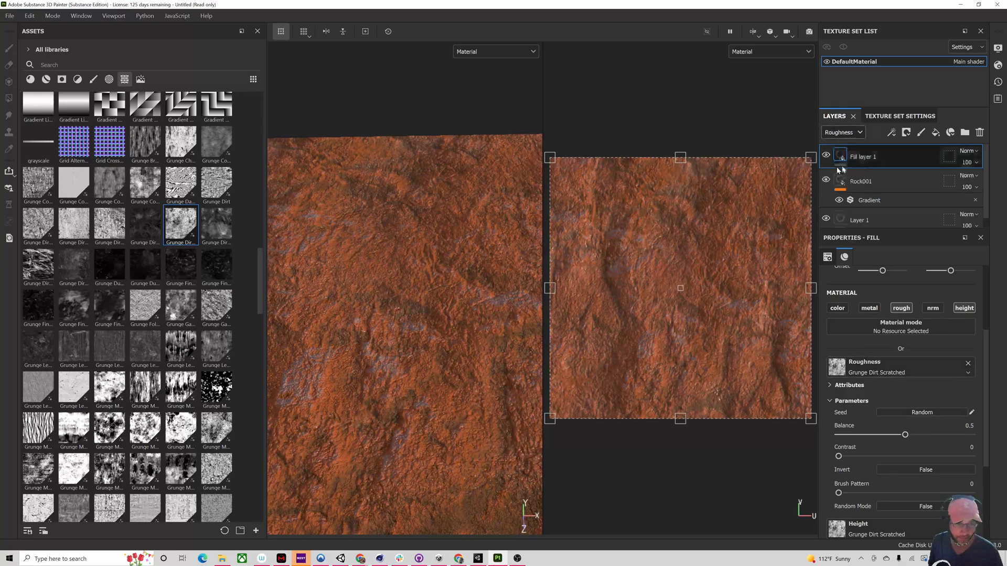
pyautogui.click(977, 164)
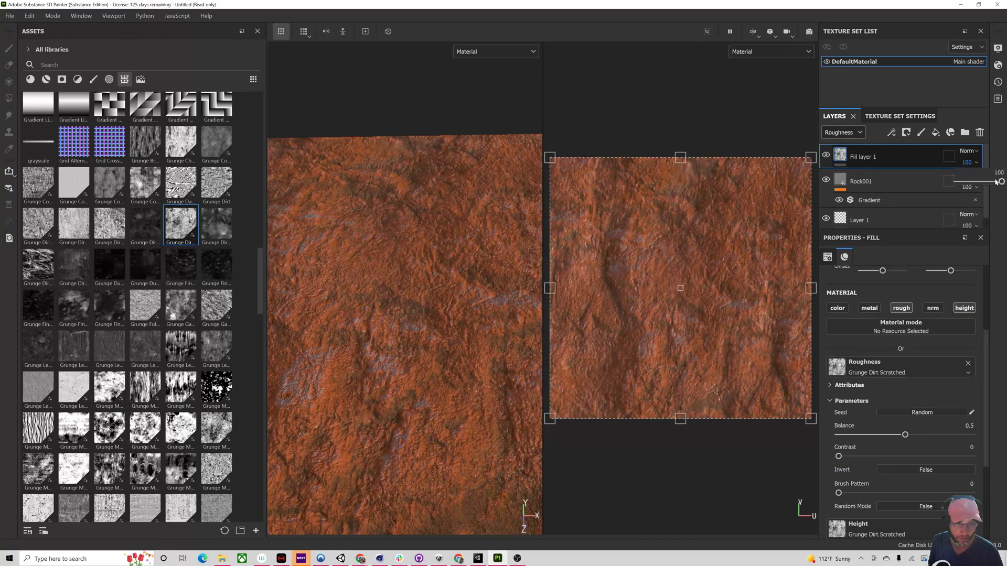
pyautogui.moveTo(1001, 182)
pyautogui.mouseDown()
pyautogui.moveTo(932, 188)
pyautogui.moveTo(990, 183)
pyautogui.mouseUp()
pyautogui.keyDown('alt'); pyautogui.moveTo(375, 355); pyautogui.dragTo(376, 389); pyautogui.keyUp('alt')
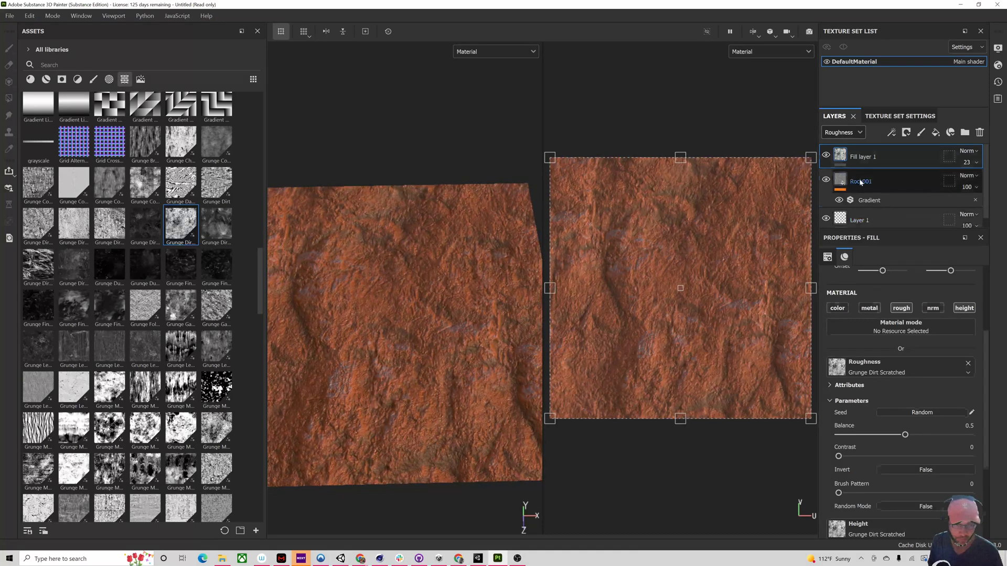
# Step: Return the layer stack to Base color and change the Rock001 Gradient filter's Color 3 to the dark brown 54330B
pyautogui.click(862, 184)
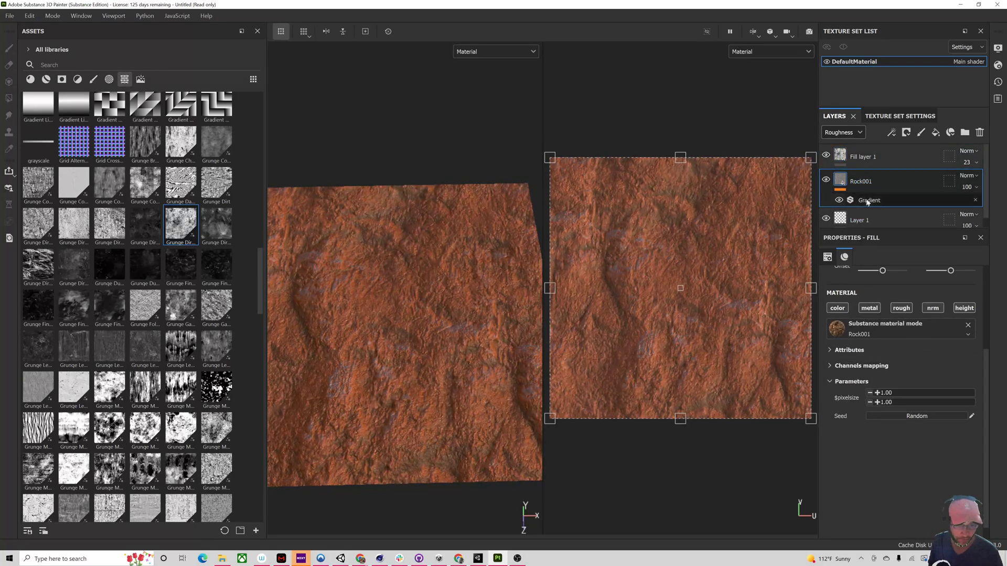
pyautogui.click(848, 133)
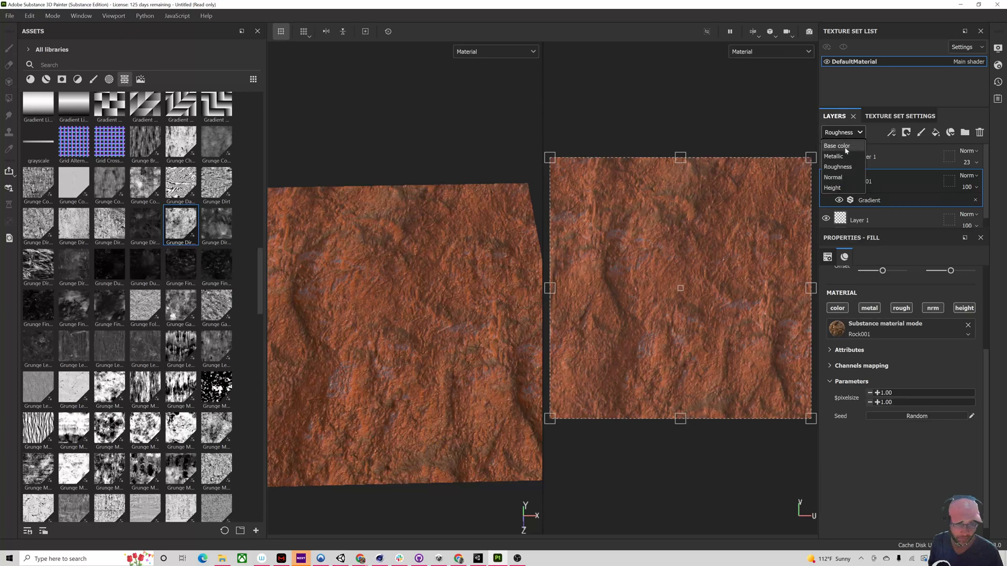
pyautogui.click(845, 148)
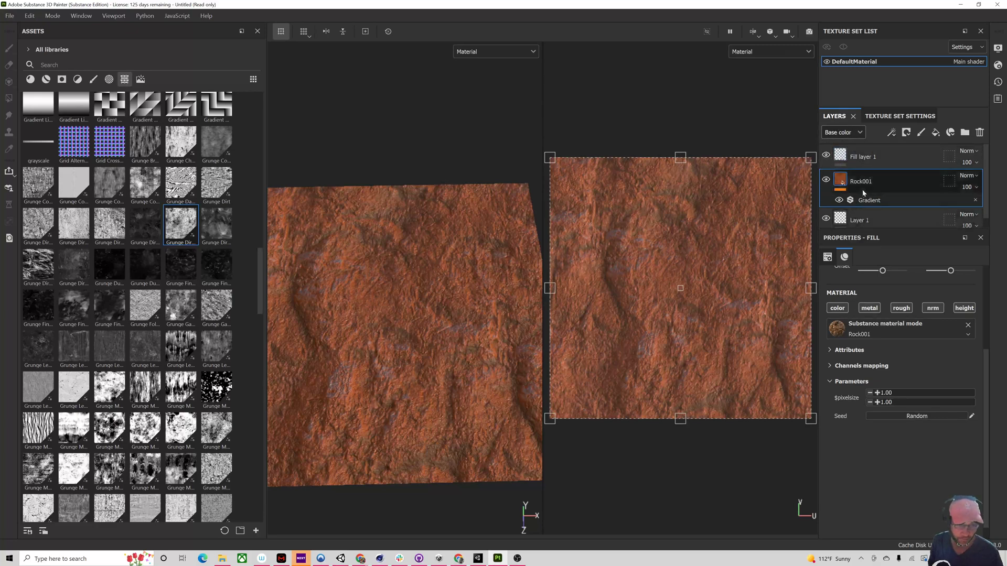
pyautogui.click(866, 200)
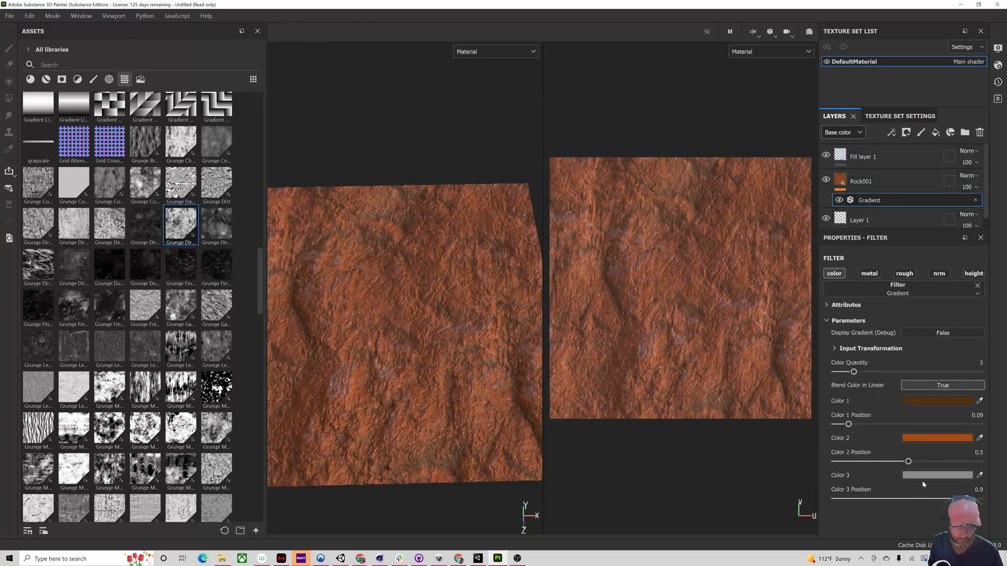
pyautogui.click(923, 477)
pyautogui.moveTo(905, 400)
pyautogui.mouseDown()
pyautogui.moveTo(906, 389)
pyautogui.moveTo(848, 348)
pyautogui.moveTo(847, 329)
pyautogui.moveTo(805, 328)
pyautogui.moveTo(848, 331)
pyautogui.moveTo(847, 347)
pyautogui.mouseUp()
pyautogui.moveTo(904, 389); pyautogui.dragTo(905, 392)
pyautogui.moveTo(847, 346)
pyautogui.mouseDown()
pyautogui.moveTo(867, 360)
pyautogui.moveTo(863, 305)
pyautogui.moveTo(848, 353)
pyautogui.moveTo(858, 332)
pyautogui.moveTo(782, 311)
pyautogui.moveTo(879, 344)
pyautogui.moveTo(872, 315)
pyautogui.moveTo(883, 376)
pyautogui.moveTo(881, 364)
pyautogui.mouseUp()
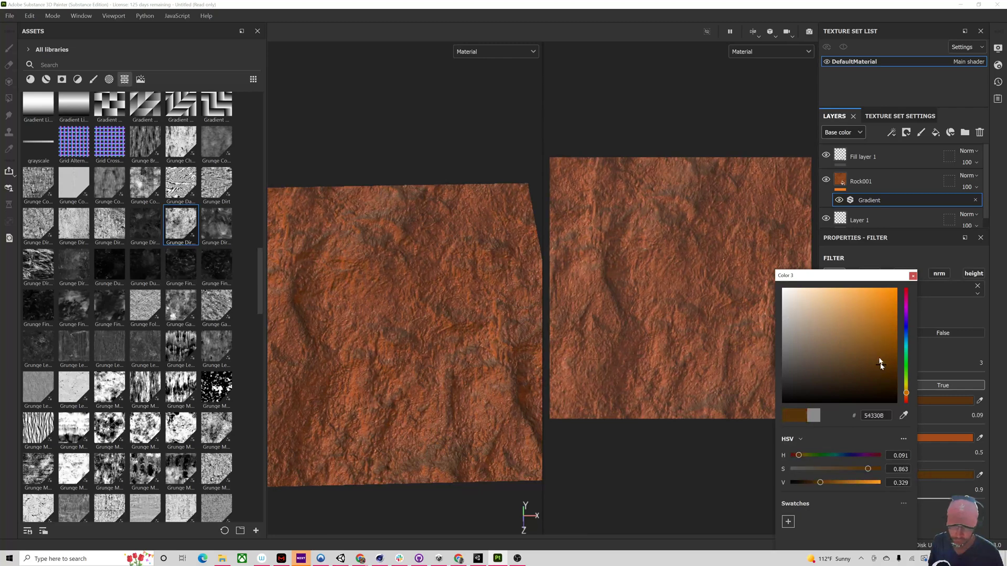
pyautogui.click(913, 276)
pyautogui.keyDown('alt'); pyautogui.moveTo(479, 349); pyautogui.dragTo(406, 373); pyautogui.keyUp('alt')
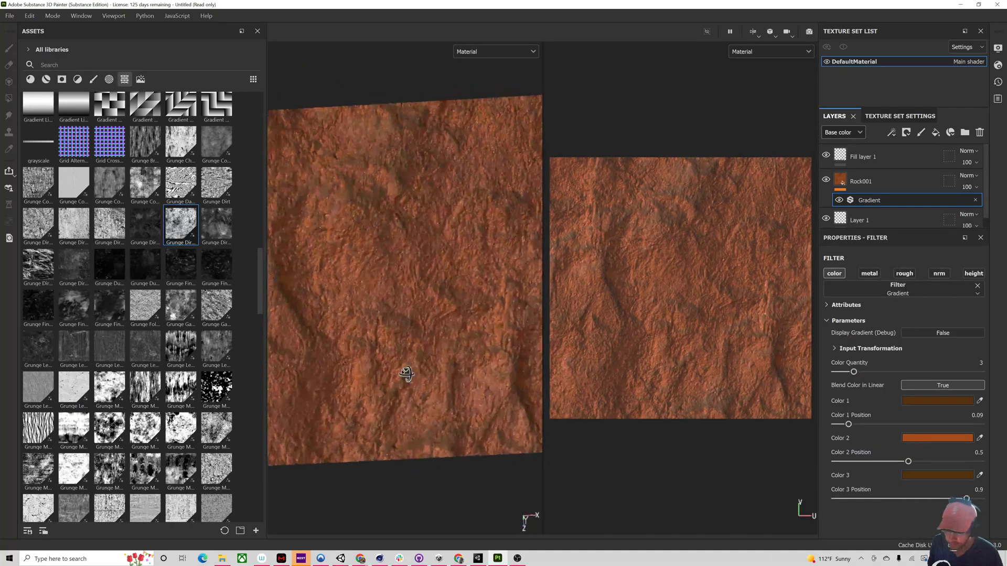
# Step: Save the project in the Documents folder as "canyon wall terrain map for unity"
pyautogui.click(9, 16)
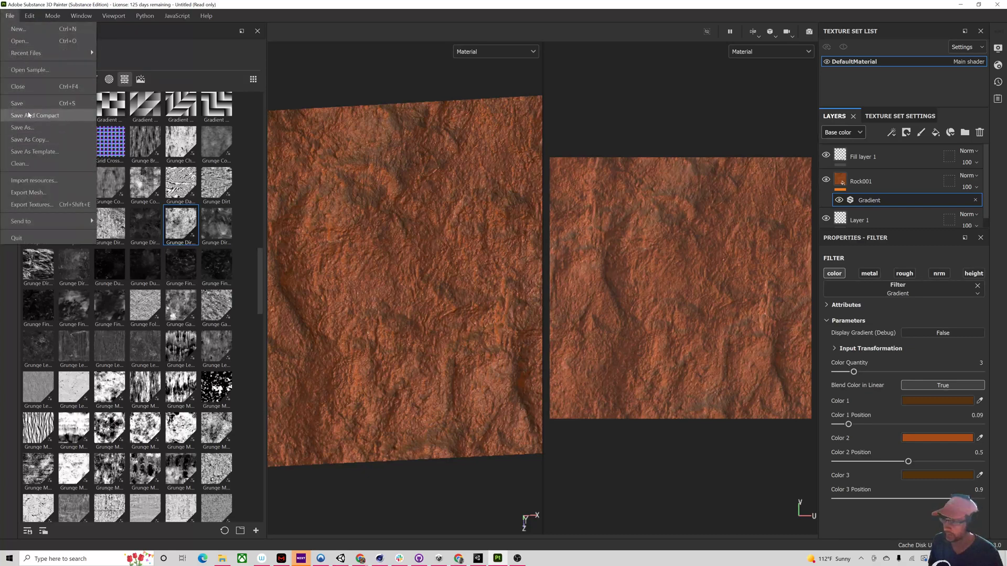
pyautogui.click(37, 112)
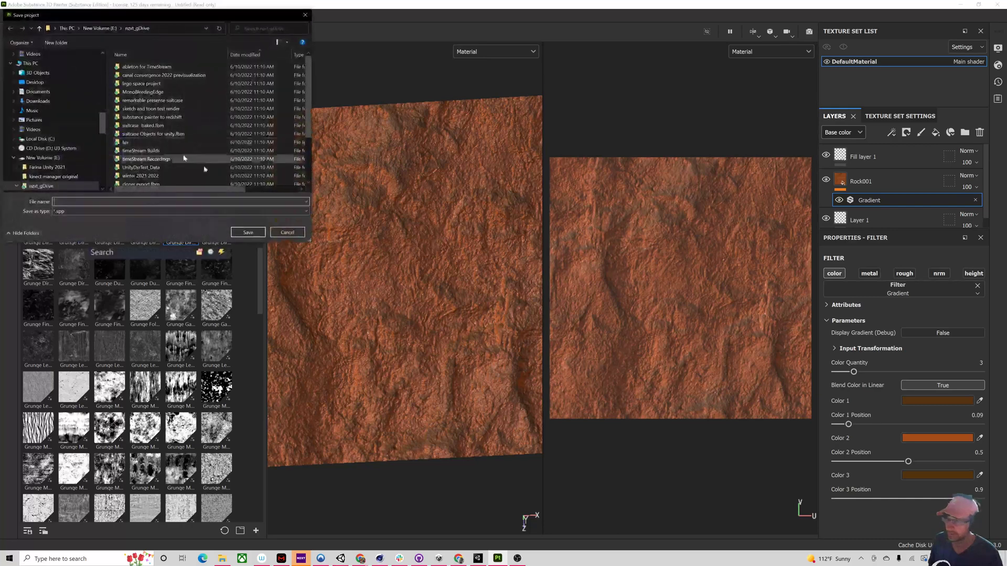
pyautogui.click(52, 89)
pyautogui.click(67, 202)
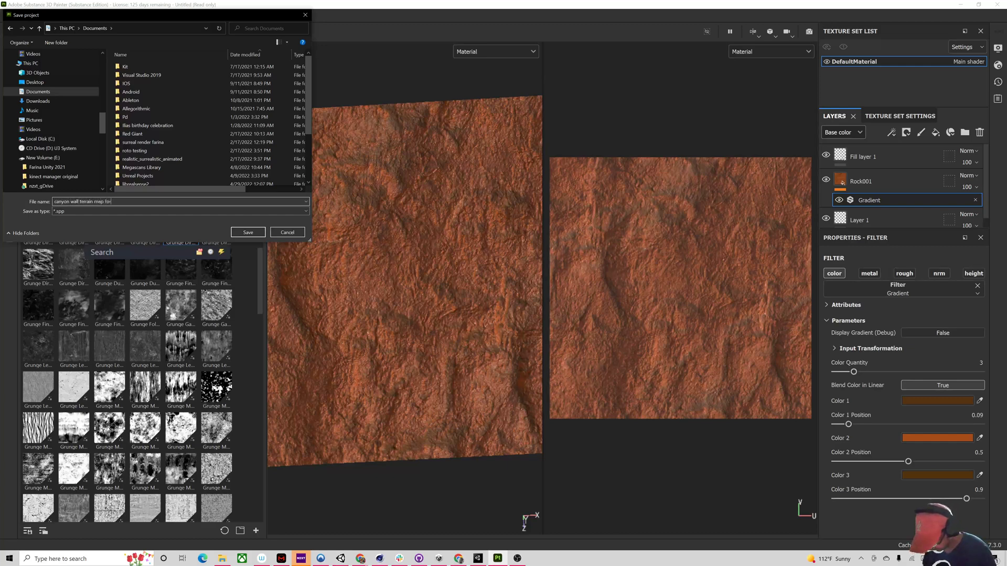
pyautogui.press('Return')
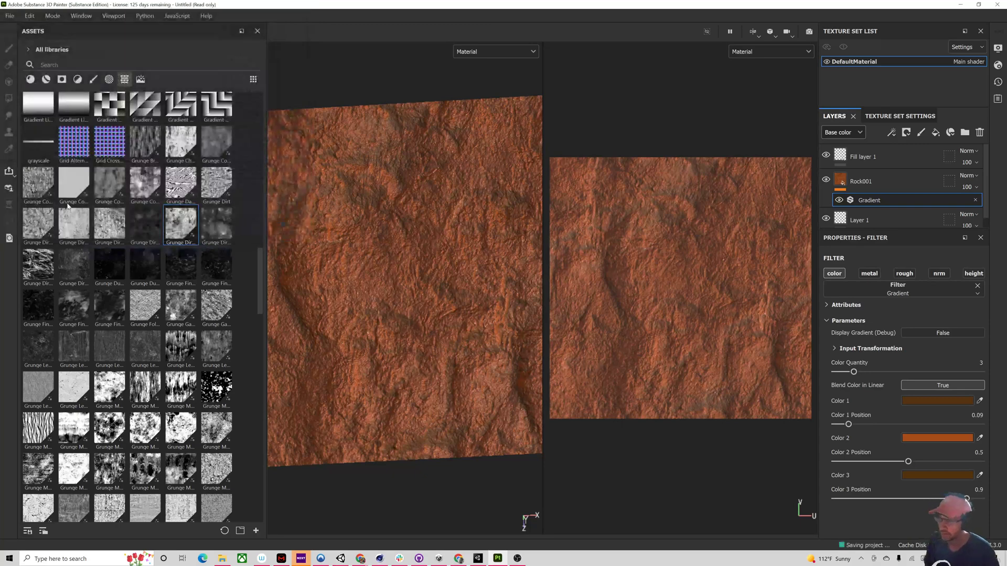
# Step: Set up a texture export using the Unity Universal Render Pipeline (Metallic Standard) output template
pyautogui.click(10, 16)
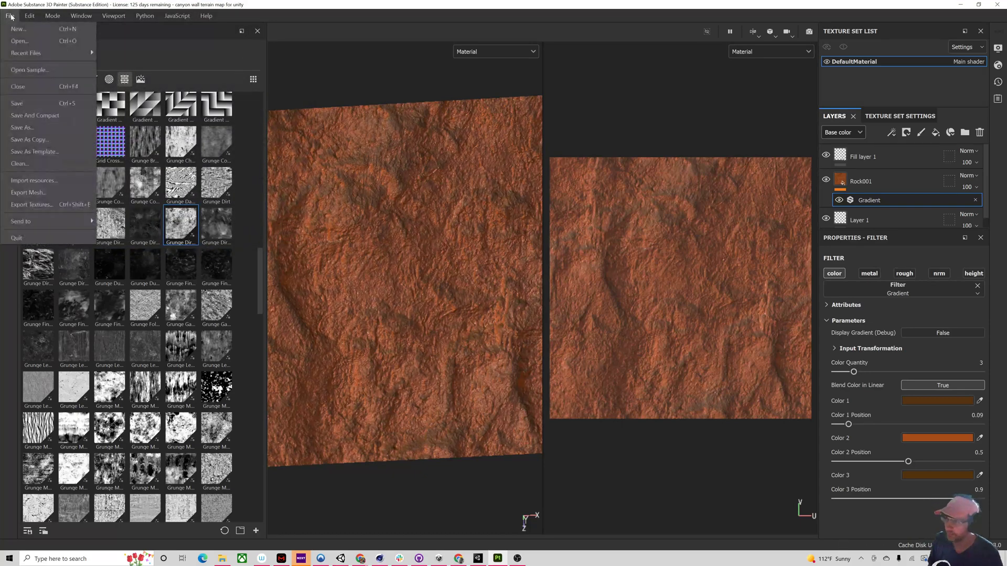
pyautogui.click(37, 208)
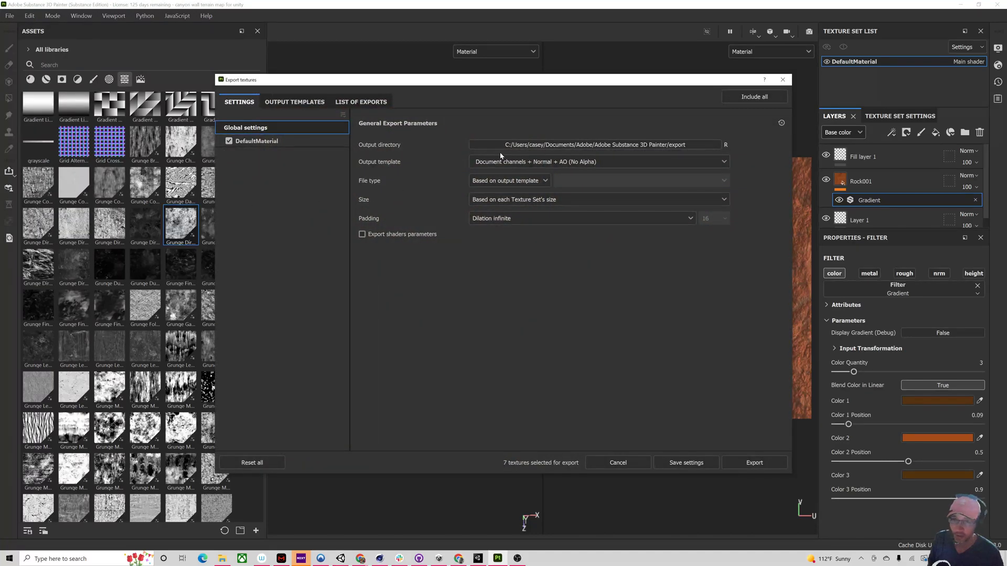
pyautogui.click(536, 163)
pyautogui.scroll(-8, 513, 224)
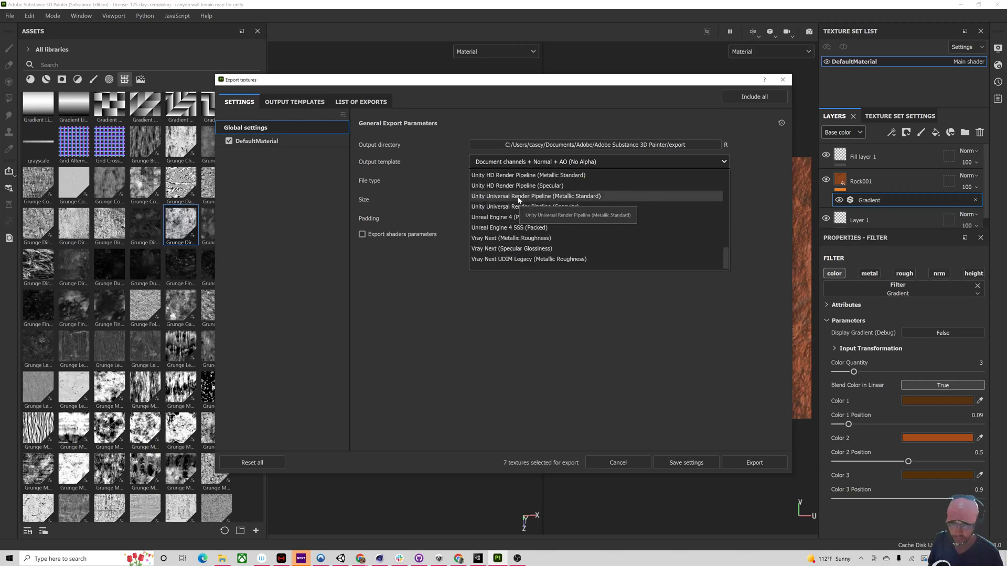
pyautogui.click(518, 197)
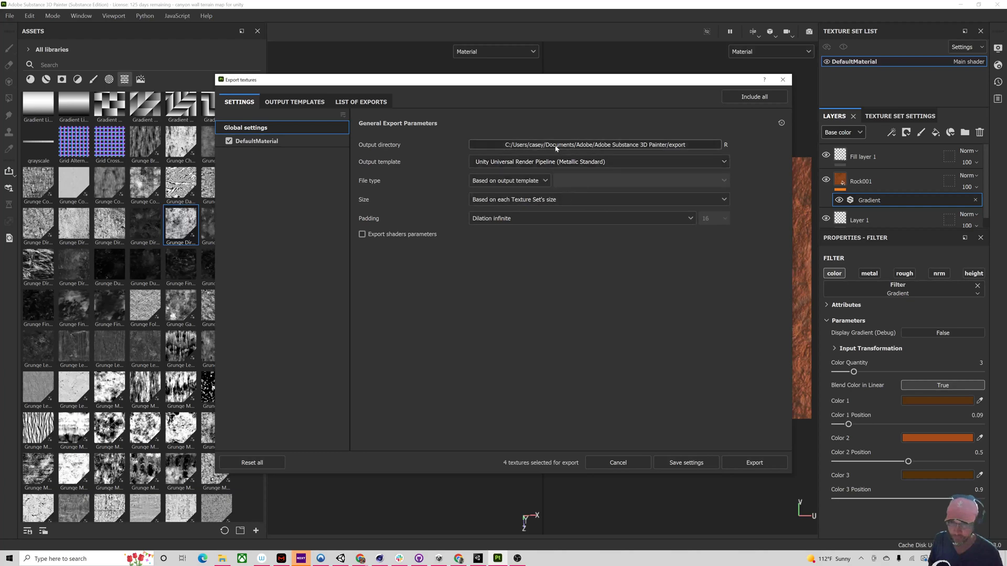
# Step: Export the textures to a new folder named "canyon wall textures" inside Documents
pyautogui.click(618, 146)
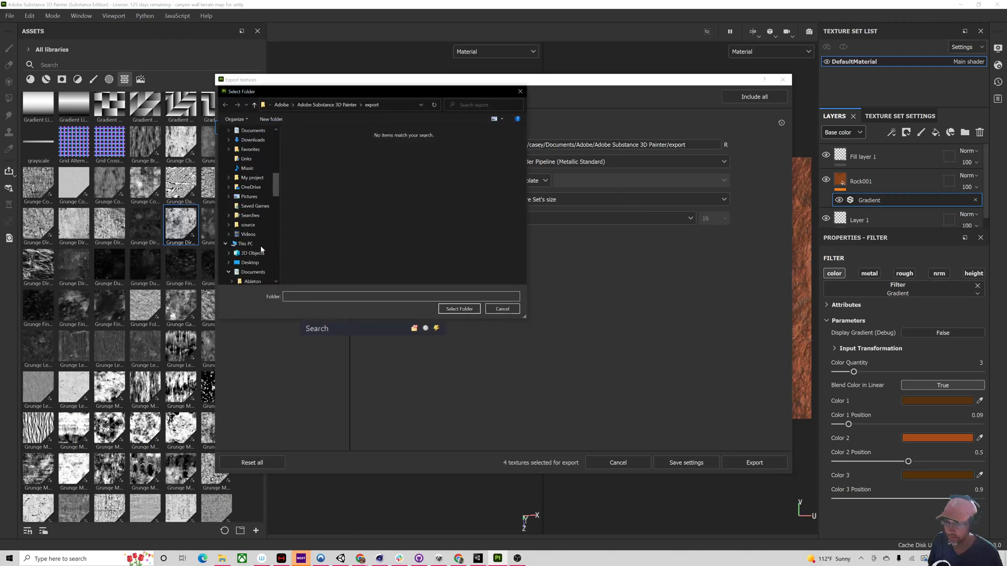
pyautogui.scroll(8, 257, 231)
pyautogui.scroll(5, 255, 209)
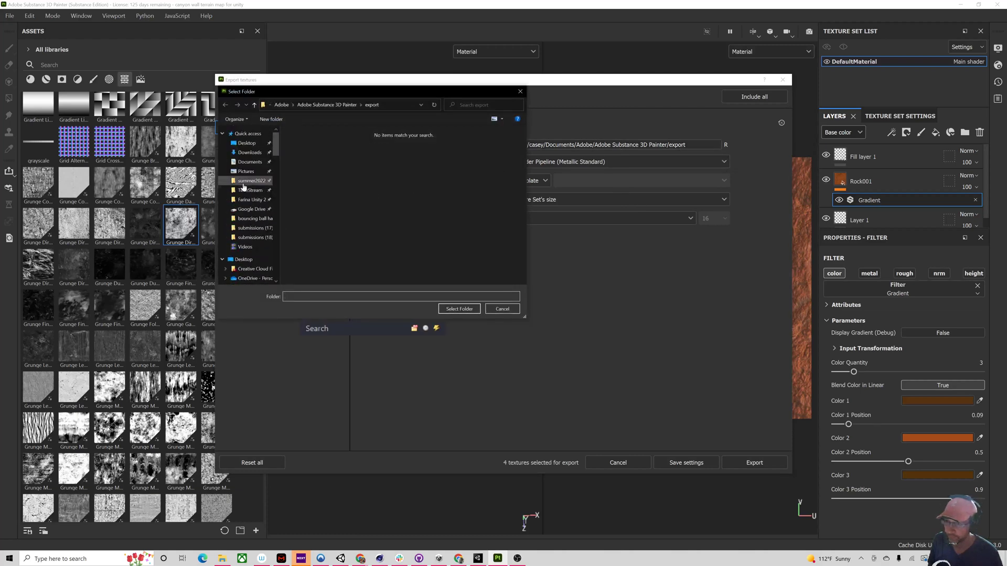
pyautogui.click(260, 162)
pyautogui.click(272, 119)
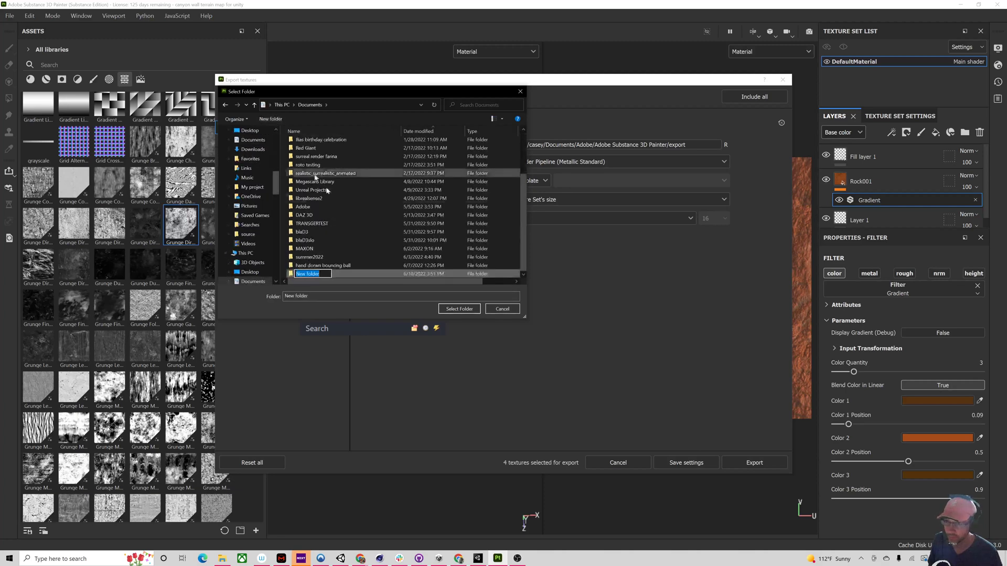
pyautogui.write('canyon wall textures')
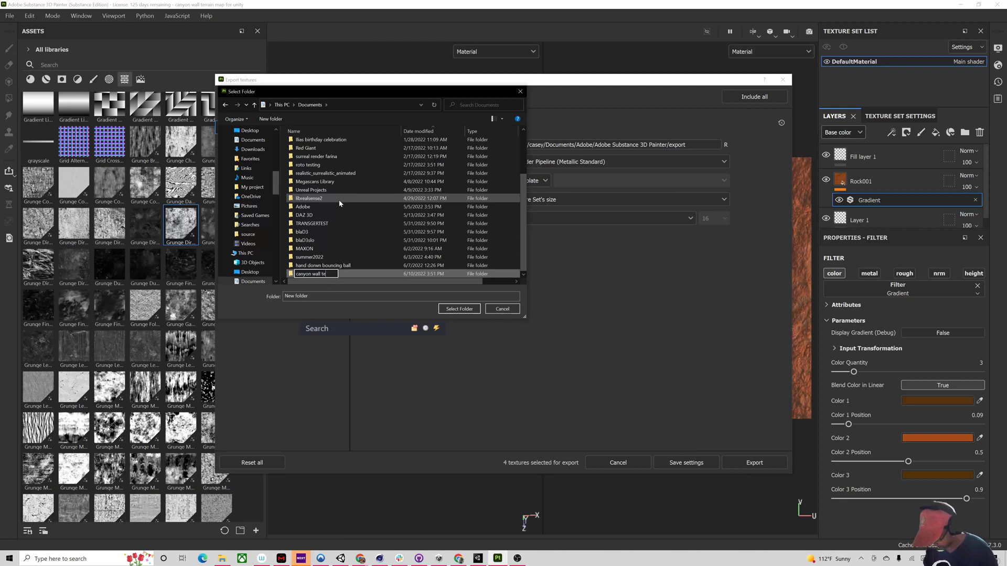
pyautogui.press('Return')
pyautogui.doubleClick(383, 274)
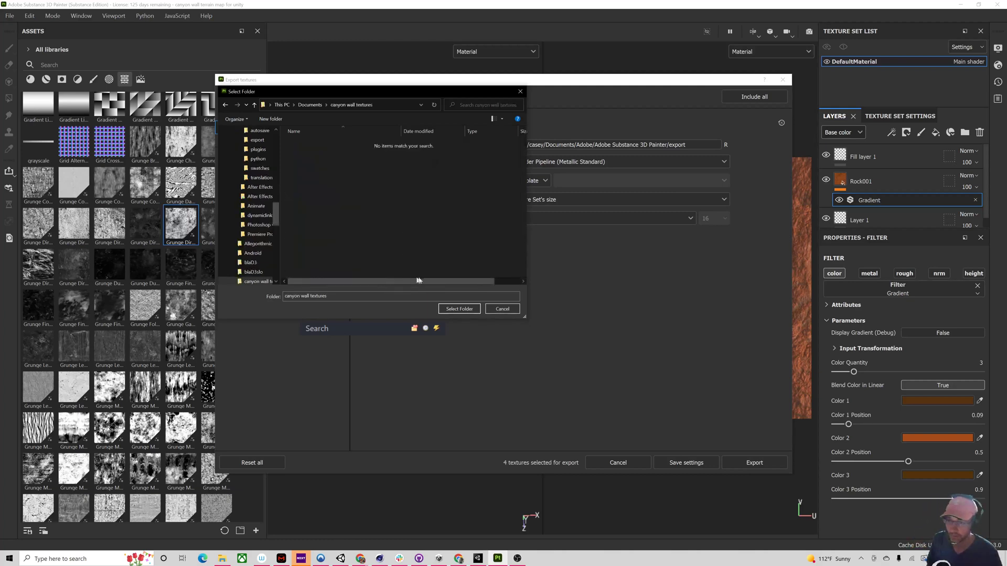
pyautogui.click(467, 312)
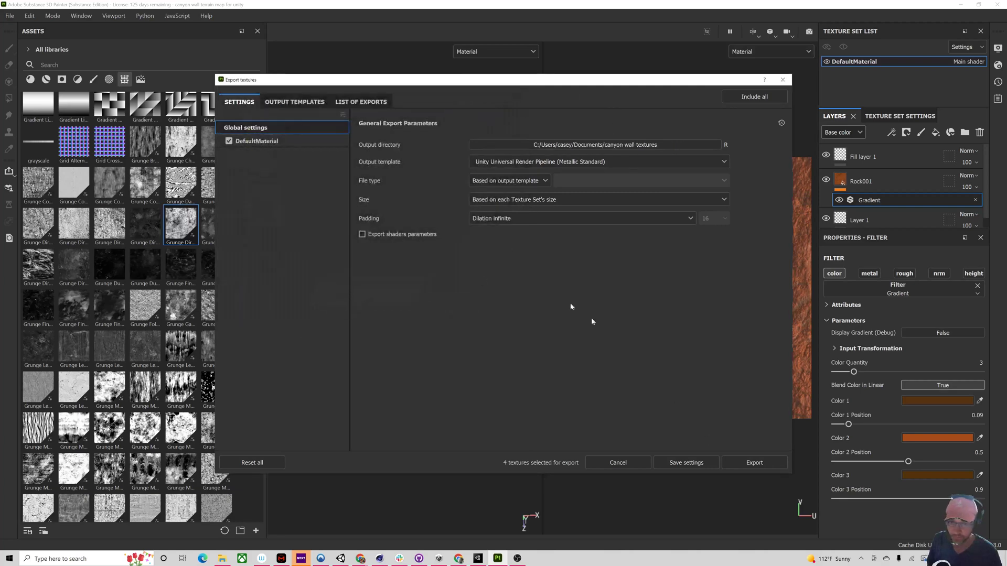
pyautogui.click(754, 463)
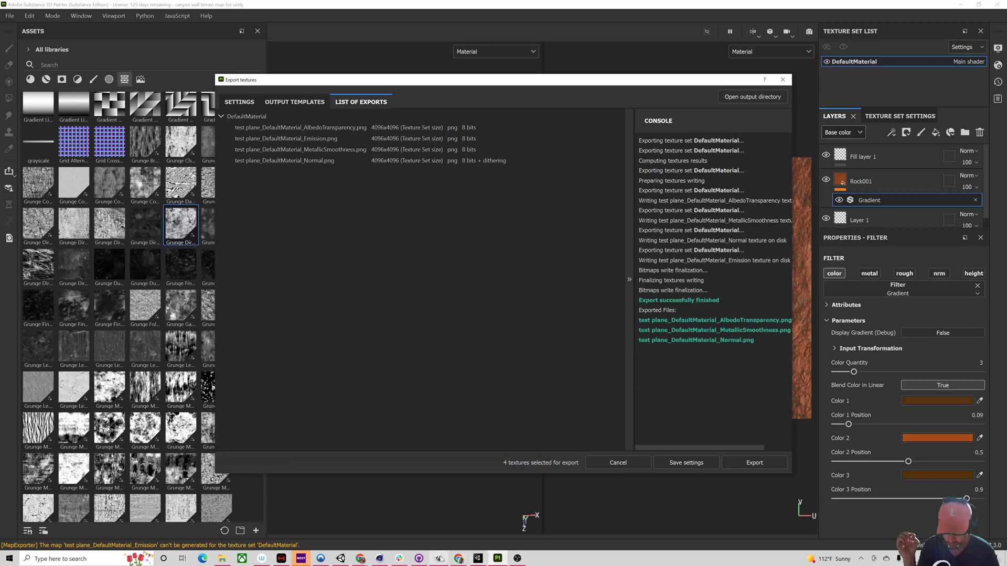
# Step: Close the open My project Unity editor and open the AdventureGJ_2022 project from Unity Hub
pyautogui.moveTo(437, 561)
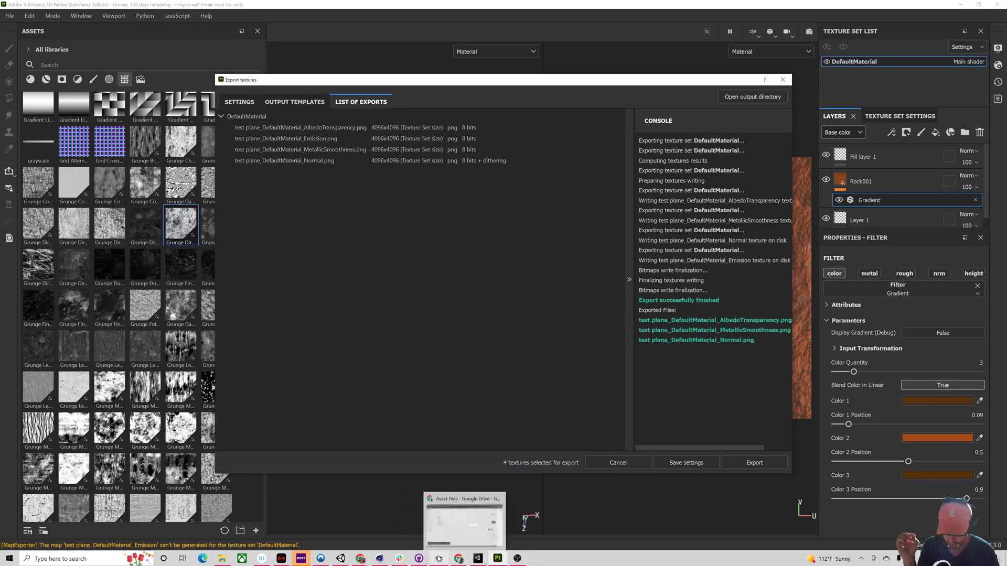
pyautogui.click(478, 558)
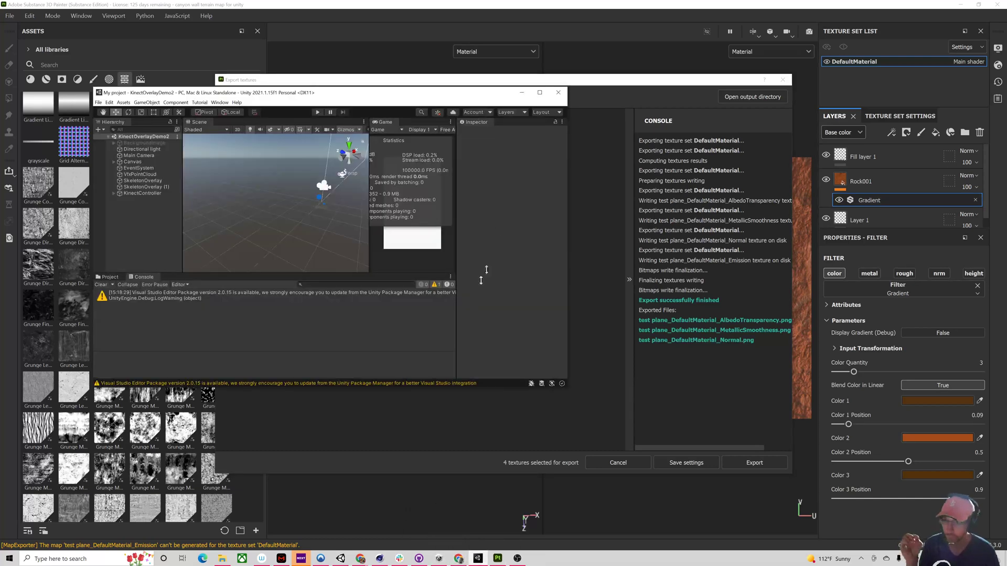
pyautogui.click(557, 92)
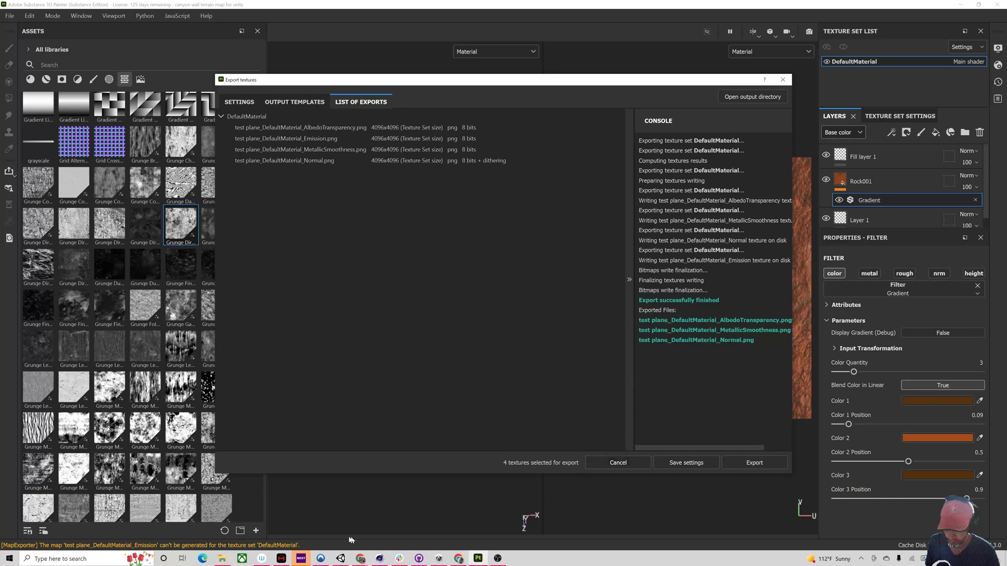
pyautogui.click(342, 558)
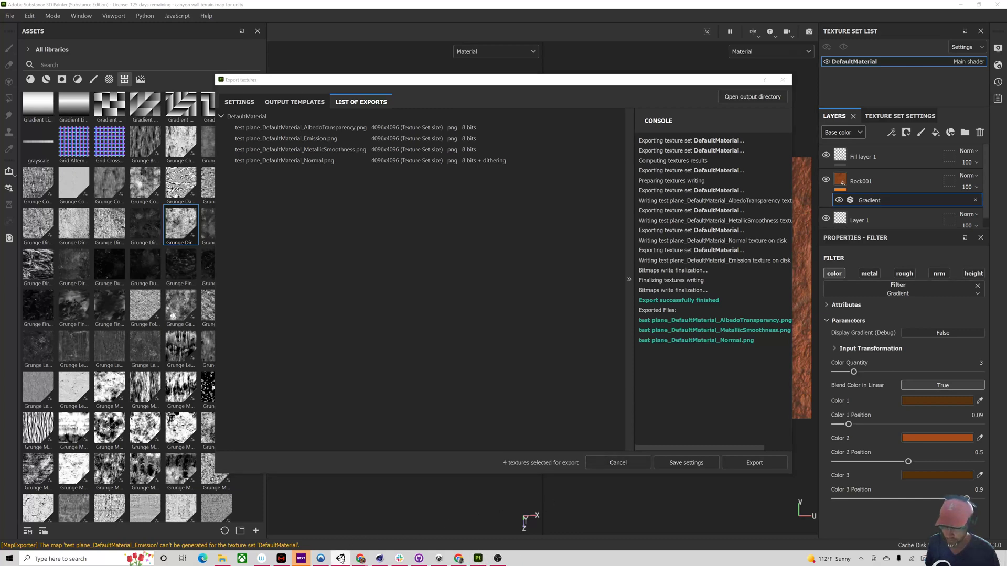
pyautogui.click(439, 559)
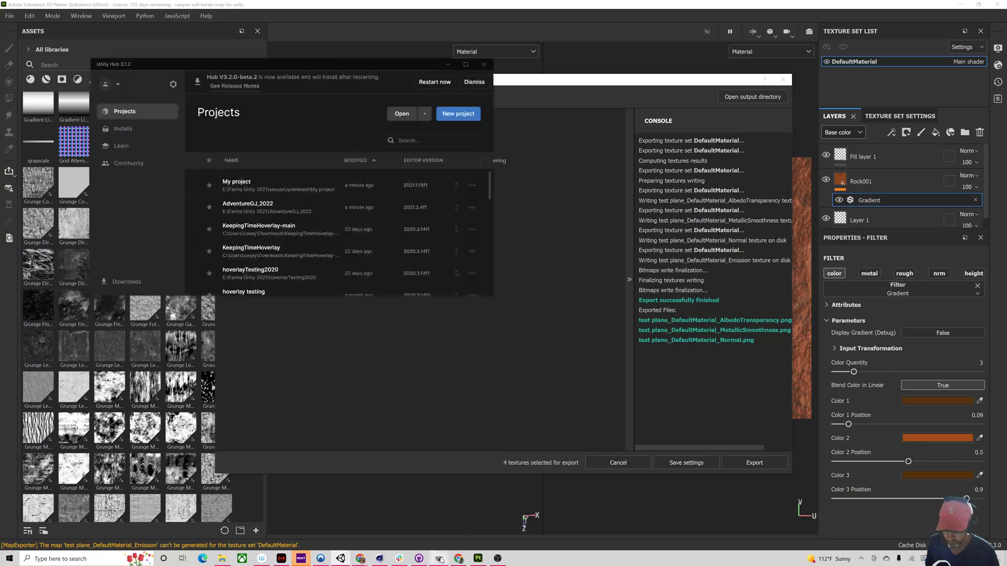
pyautogui.click(263, 209)
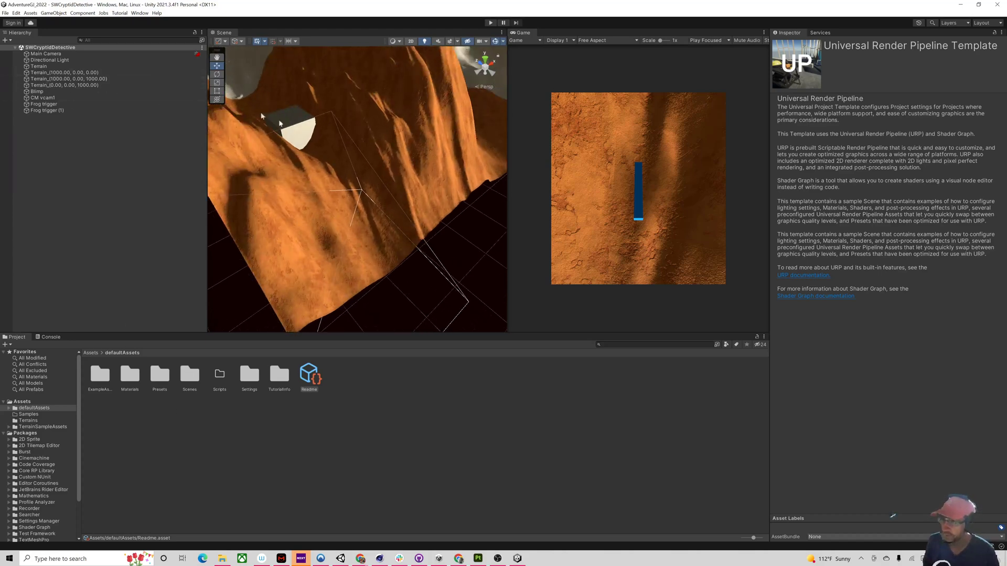
# Step: Select the Terrain object in the SWCryptidDetective scene and switch its terrain painting tool to Paint Texture
pyautogui.click(74, 66)
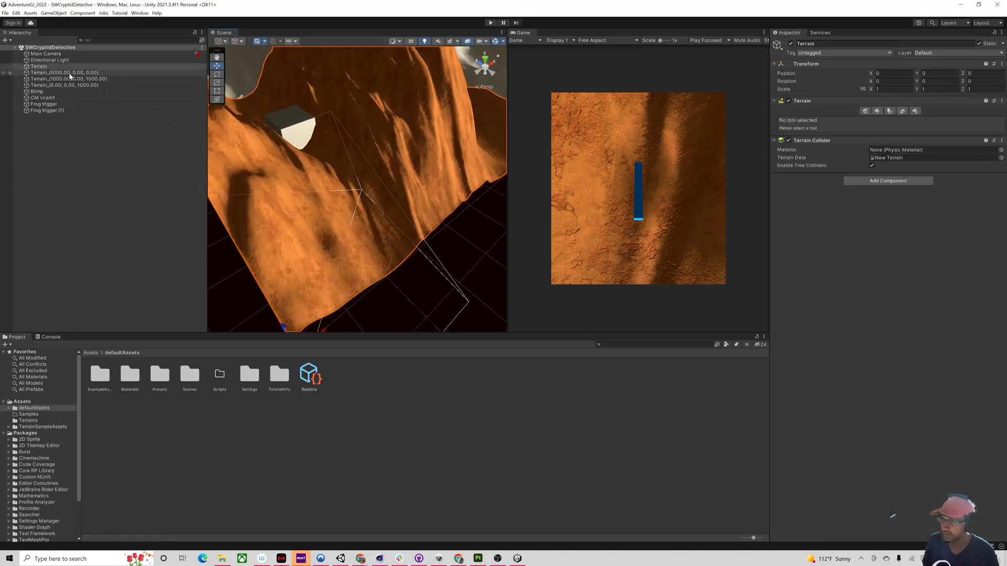
pyautogui.keyDown('alt'); pyautogui.moveTo(442, 124); pyautogui.dragTo(424, 165); pyautogui.keyUp('alt')
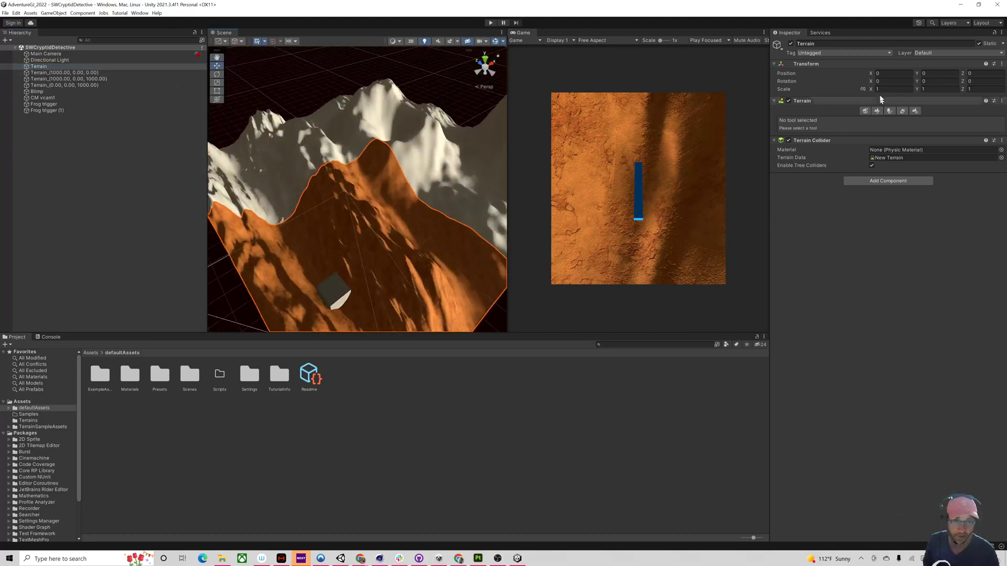
pyautogui.click(865, 112)
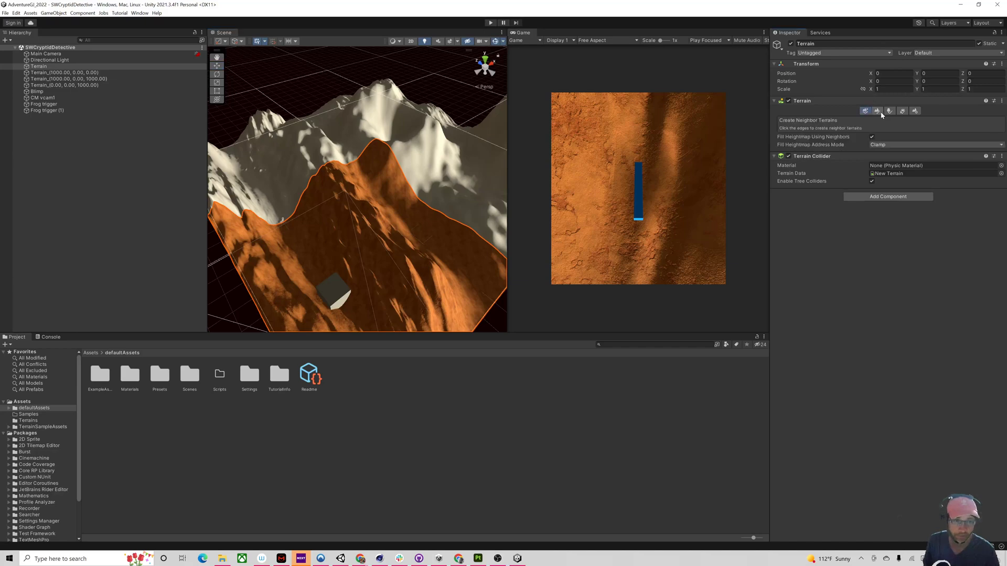
pyautogui.click(876, 111)
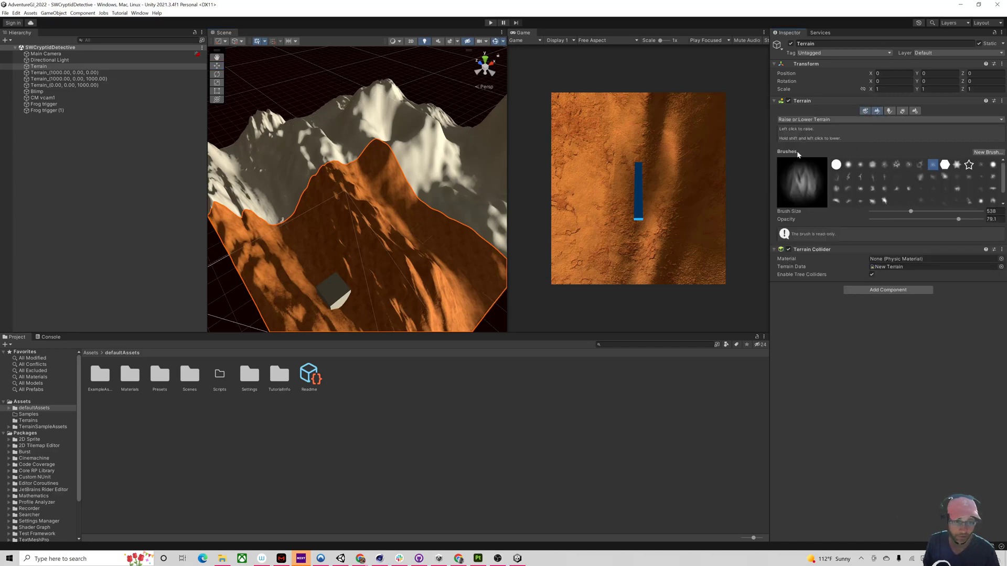
pyautogui.click(889, 111)
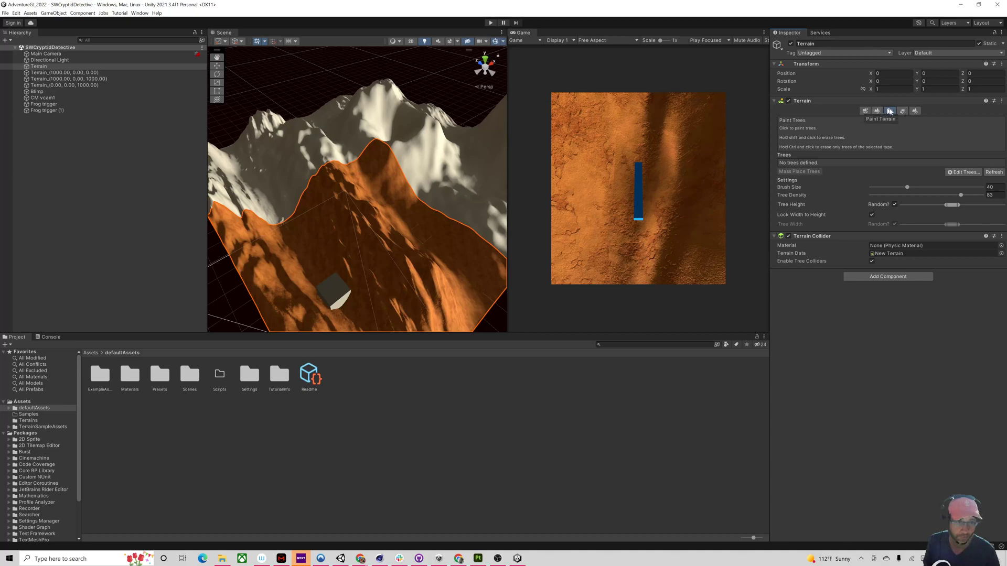
pyautogui.click(878, 111)
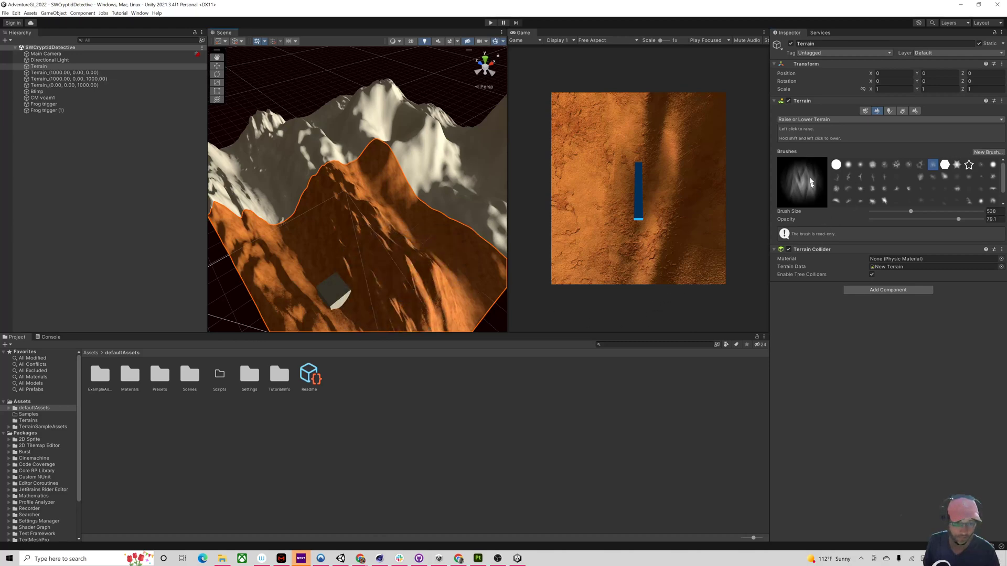
pyautogui.click(812, 120)
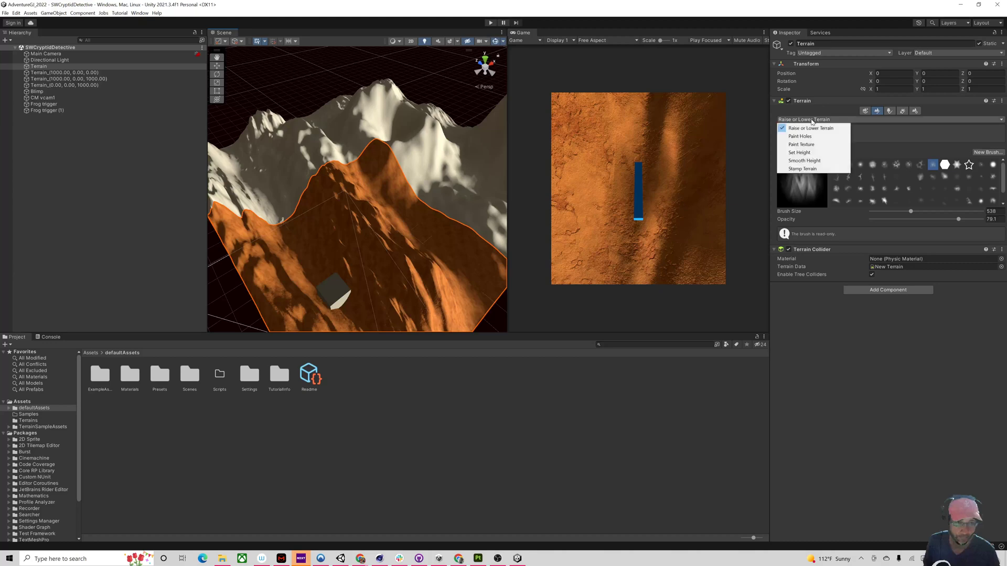
pyautogui.click(810, 144)
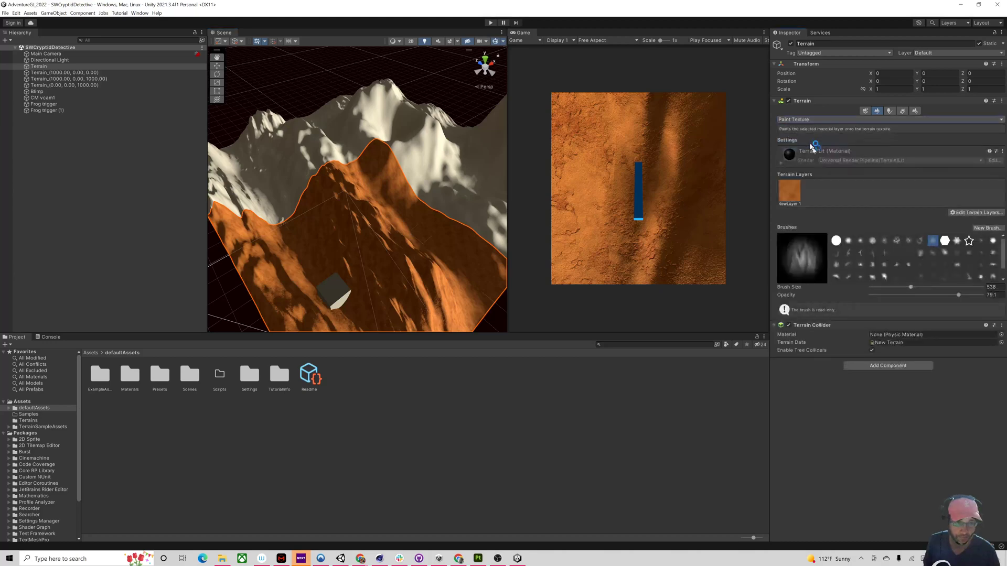
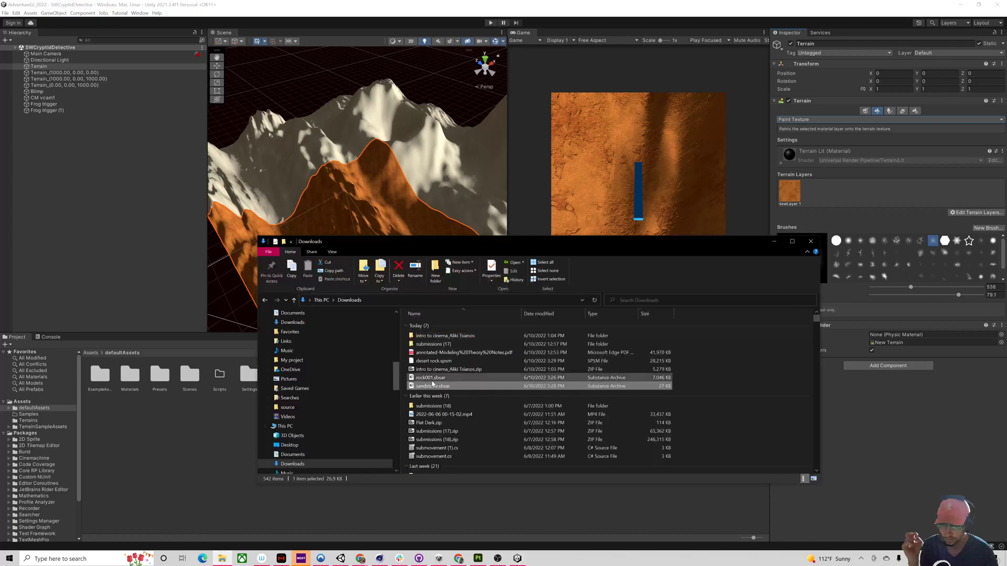
# Step: Import the AlbedoTransparency, MetallicSmoothness and Normal PNGs from the "canyon wall textures" folder in Documents into the project's defaultAssets folder
pyautogui.click(298, 314)
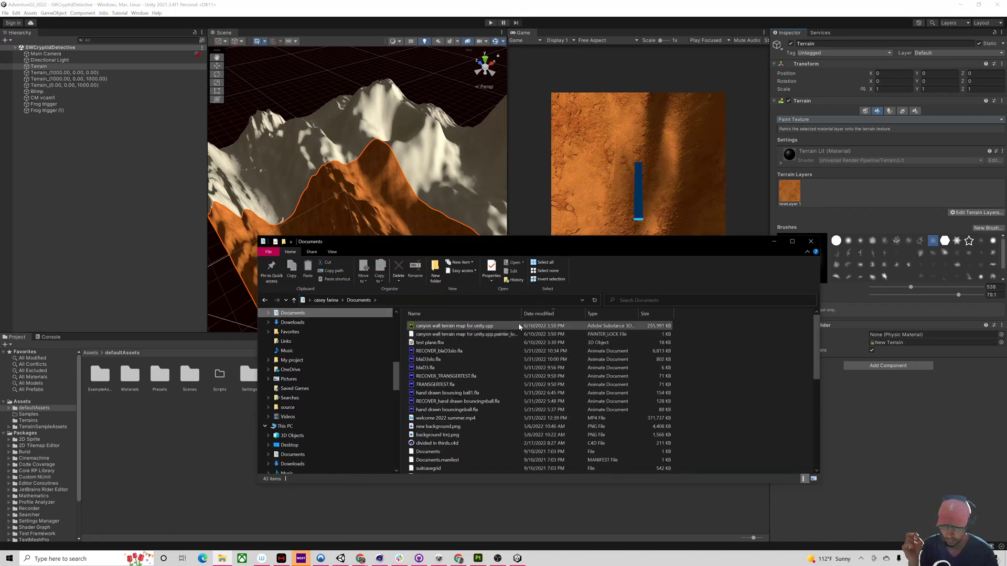
pyautogui.click(539, 313)
pyautogui.scroll(-5, 467, 363)
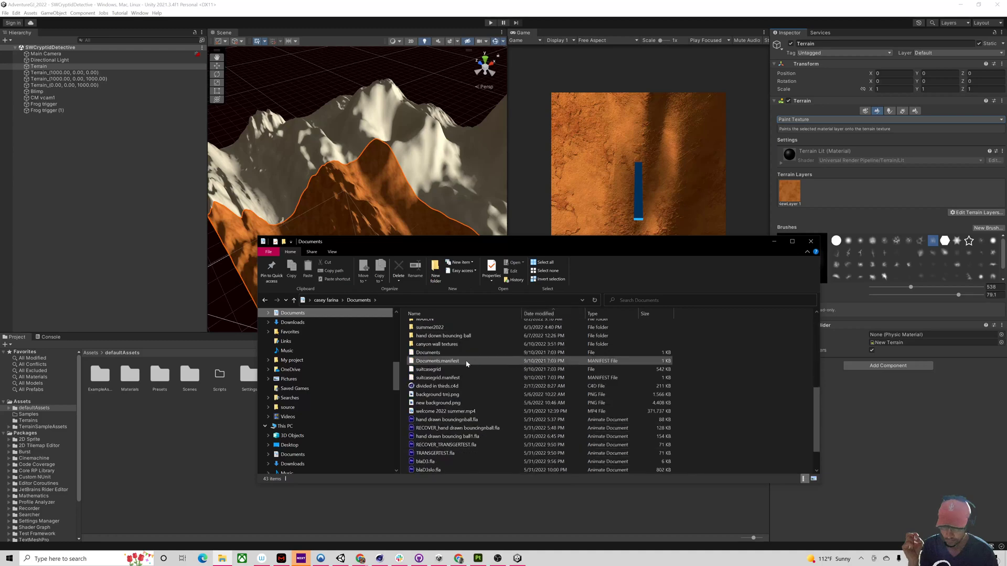
pyautogui.doubleClick(436, 344)
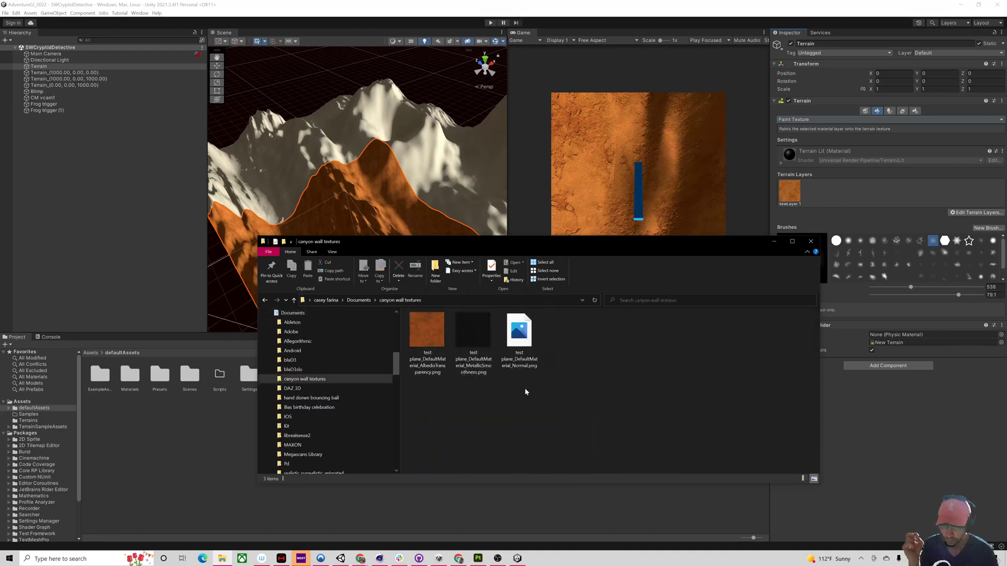
pyautogui.click(468, 342)
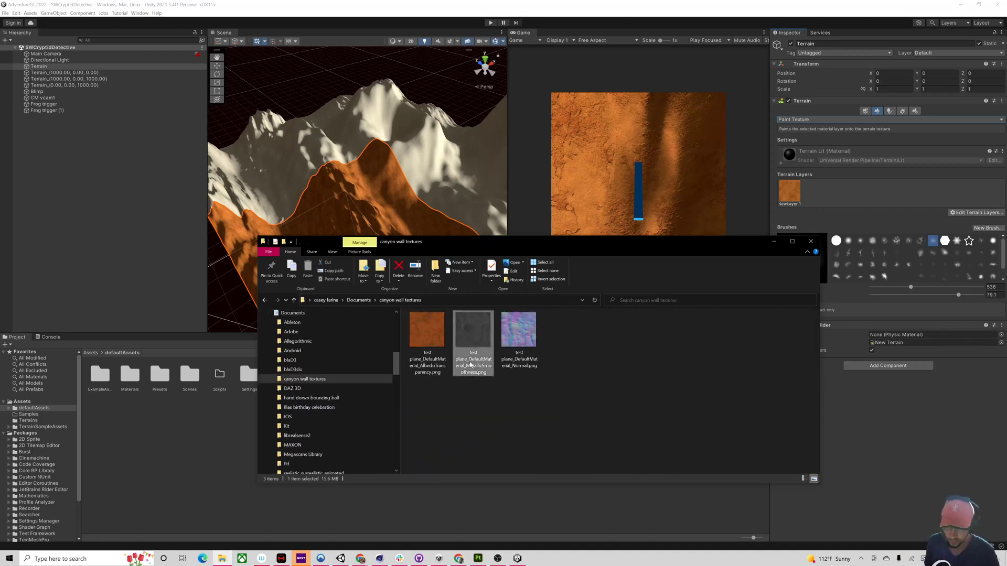
pyautogui.click(428, 340)
pyautogui.moveTo(519, 392); pyautogui.dragTo(426, 340)
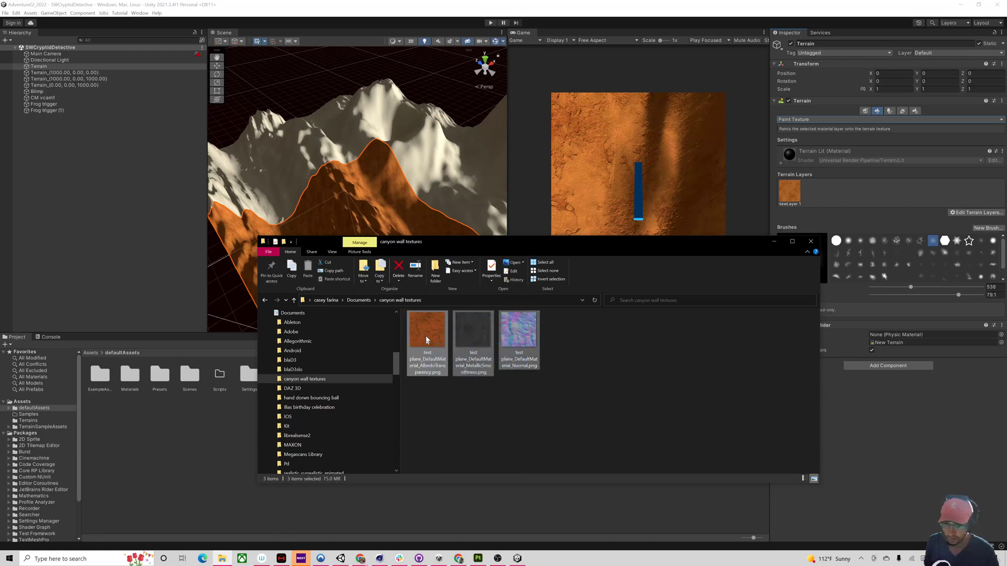
pyautogui.moveTo(167, 487); pyautogui.dragTo(168, 488)
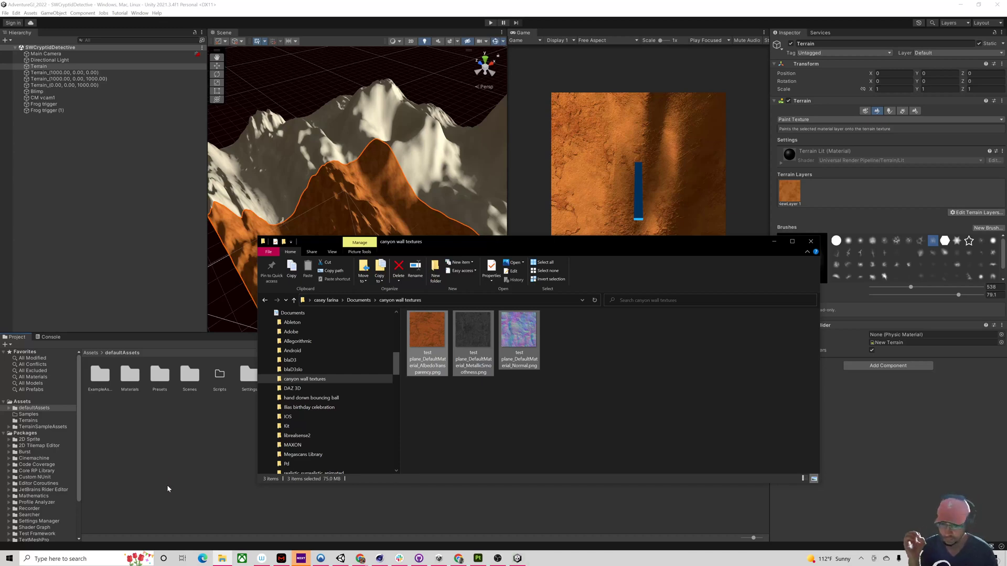
pyautogui.click(203, 462)
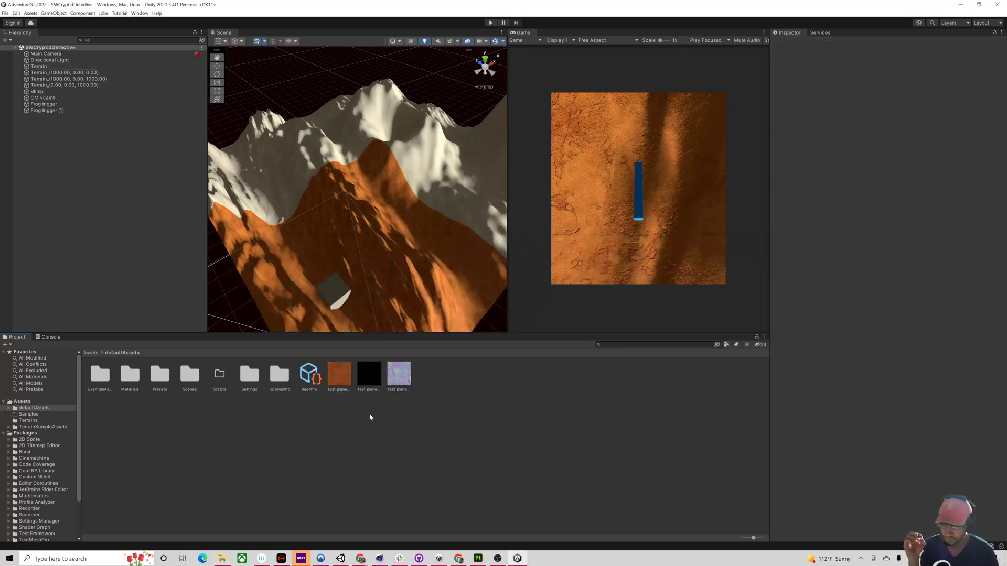
# Step: Set the texture type of the imported test plane_DefaultMaterial_Normal image to Normal map and apply the import settings
pyautogui.click(398, 376)
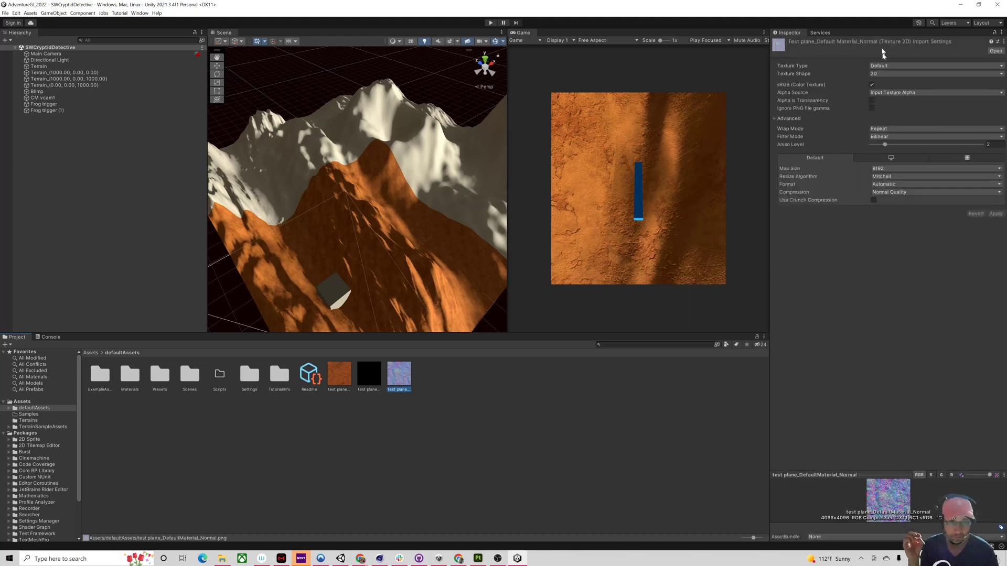
pyautogui.click(884, 67)
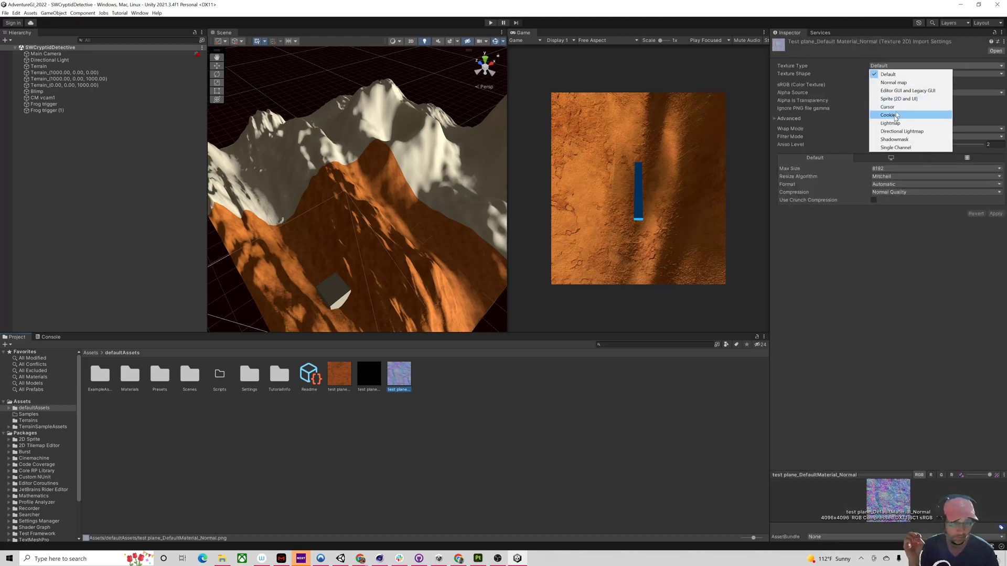
pyautogui.click(903, 84)
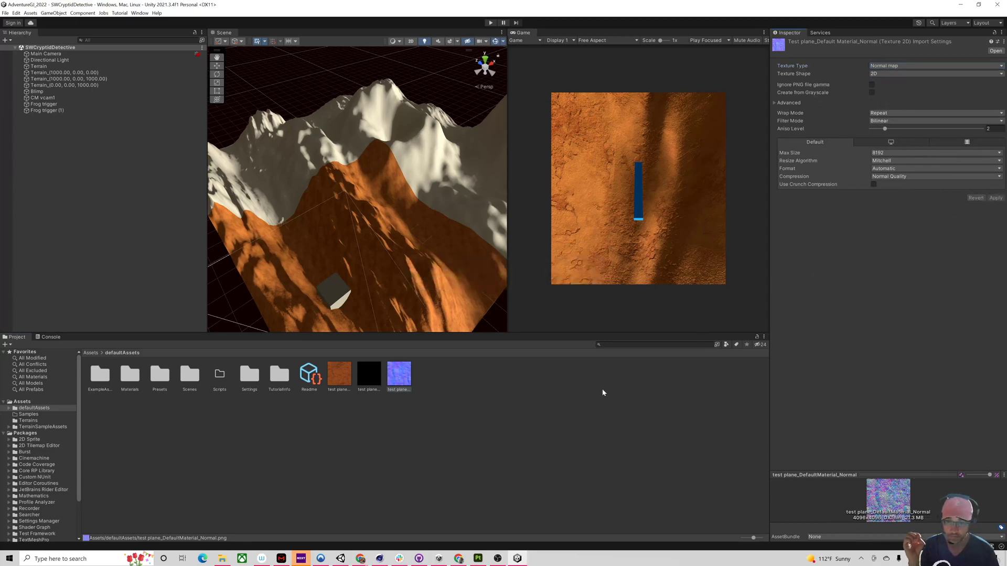
# Step: Create a new terrain layer on the Terrain object using the test plane_DefaultMaterial_AlbedoTransparency texture as its diffuse map
pyautogui.click(49, 67)
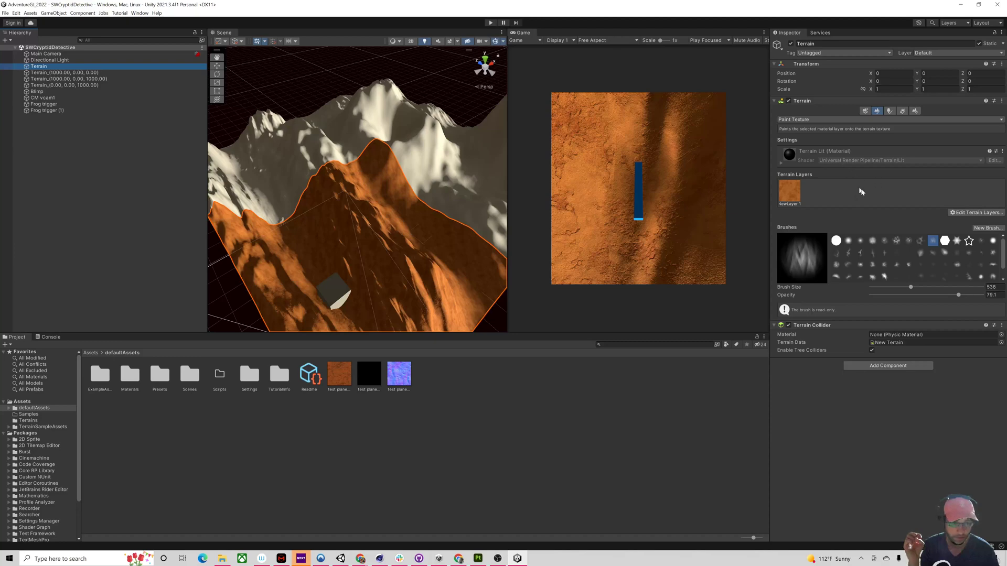
pyautogui.click(971, 213)
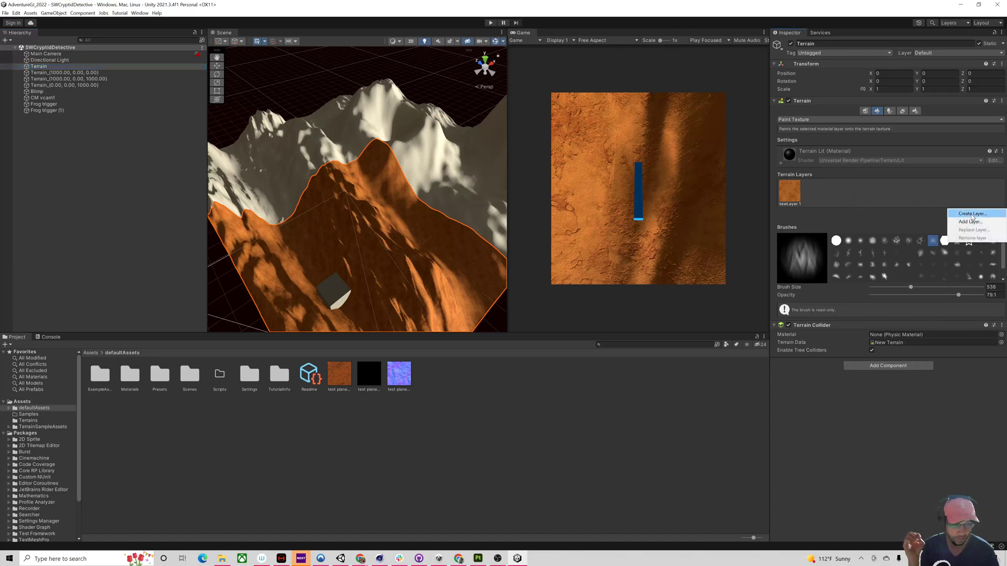
pyautogui.click(971, 216)
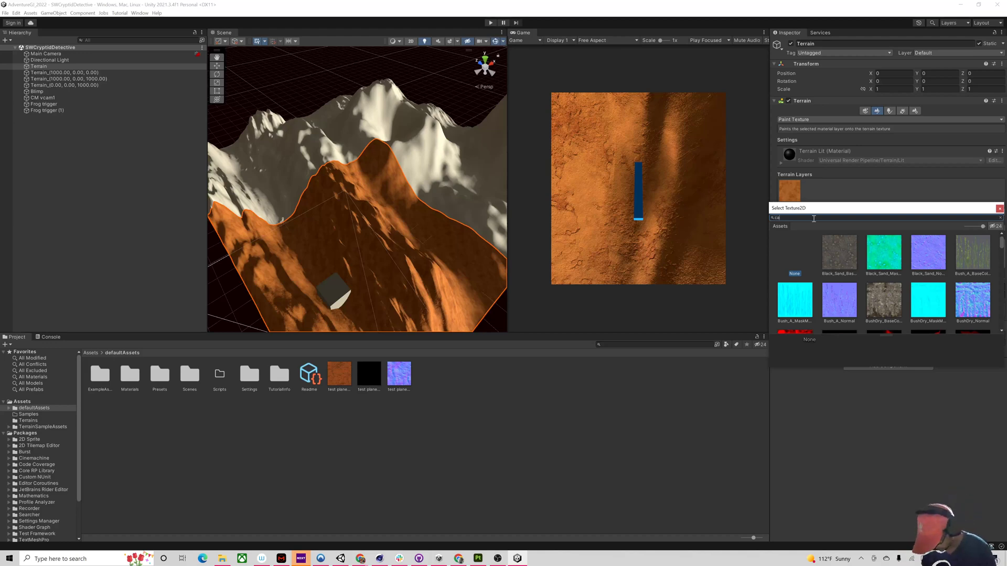
pyautogui.write('canyon')
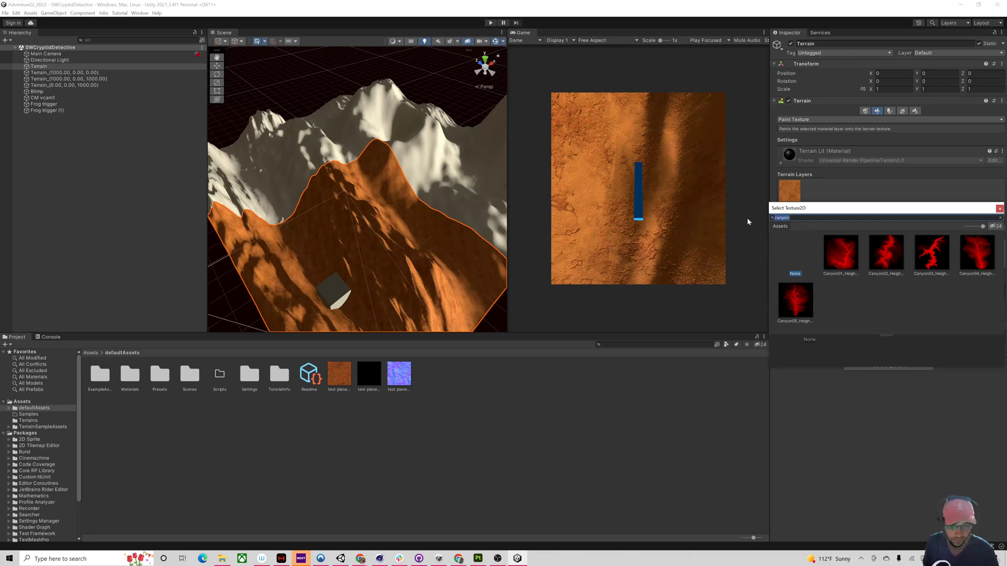
pyautogui.write('test')
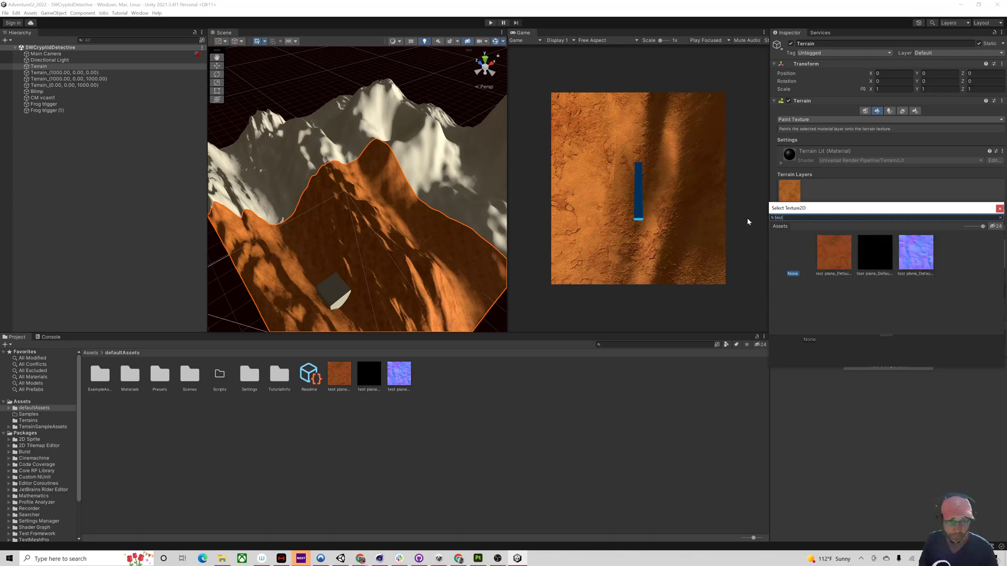
pyautogui.click(834, 250)
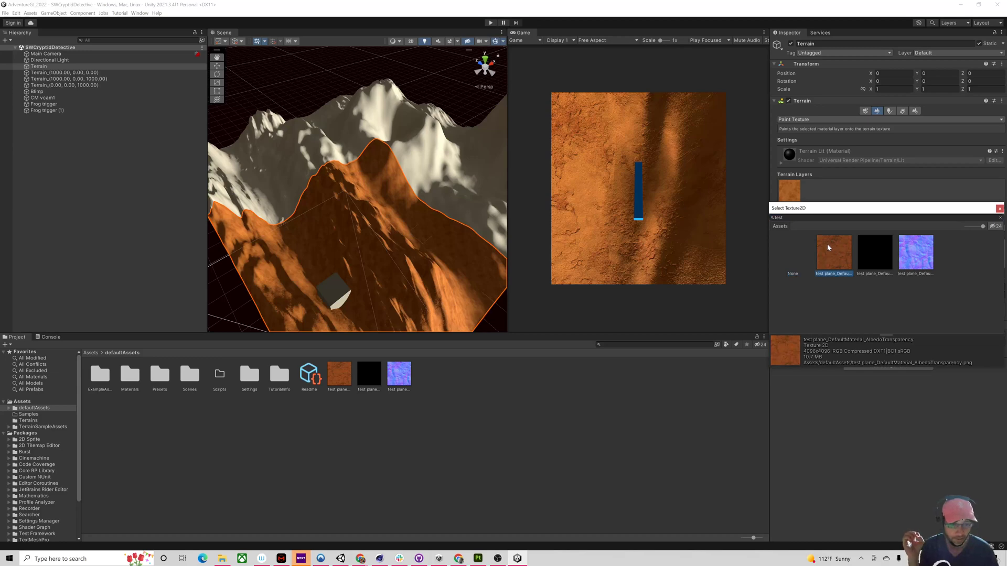
pyautogui.doubleClick(827, 247)
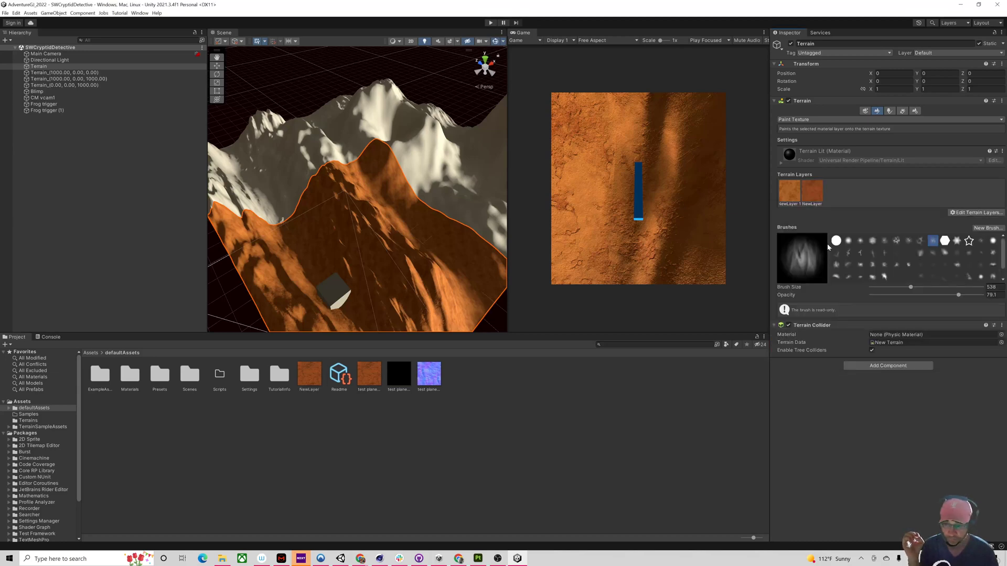
# Step: Assign the imported Normal texture as the new terrain layer's normal map and the MetallicSmoothness texture as its mask map
pyautogui.click(818, 195)
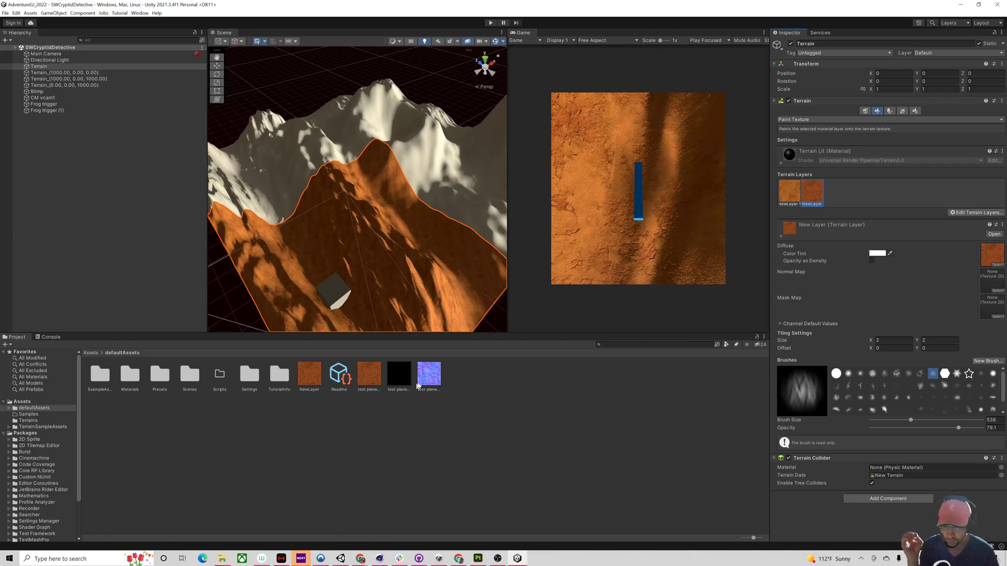
pyautogui.moveTo(418, 386); pyautogui.dragTo(991, 288)
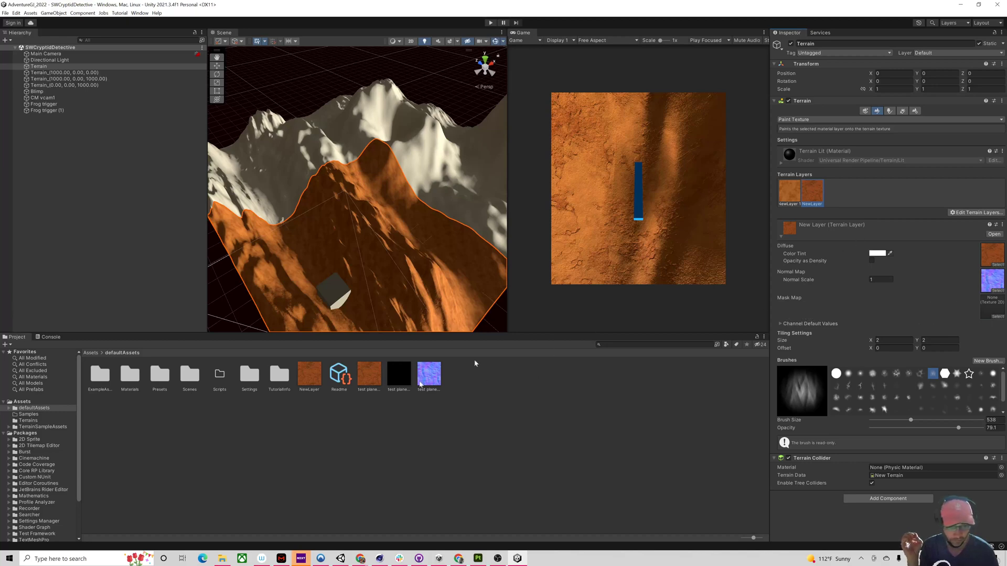
pyautogui.moveTo(405, 374); pyautogui.dragTo(889, 299)
pyautogui.moveTo(961, 306); pyautogui.dragTo(998, 311)
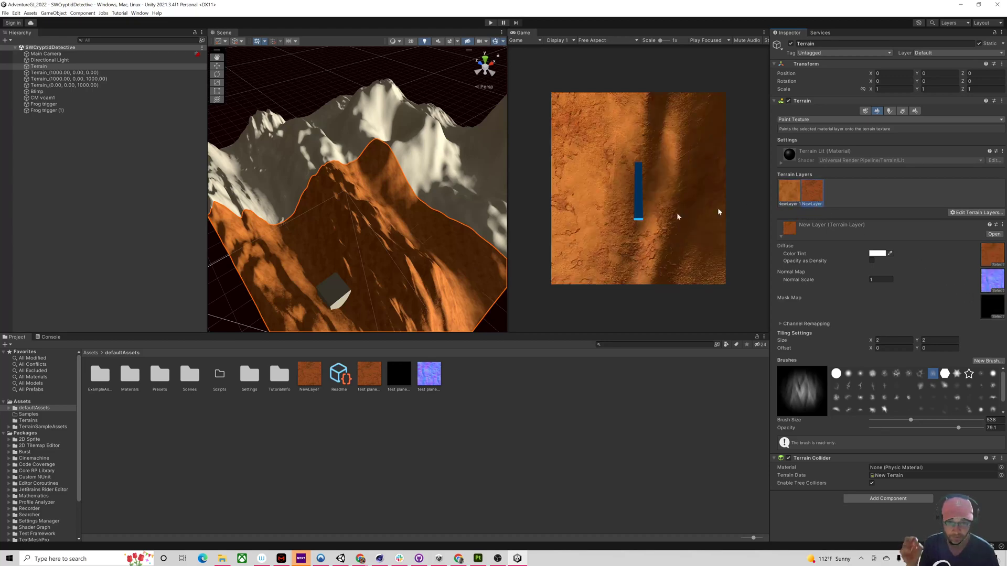
# Step: Paint a patch of the new rock layer on the canyon slope with a soft round brush at size 97 and opacity 43
pyautogui.moveTo(396, 279)
pyautogui.mouseDown(button='right')
pyautogui.moveTo(407, 234)
pyautogui.moveTo(441, 225)
pyautogui.moveTo(347, 236)
pyautogui.moveTo(262, 218)
pyautogui.moveTo(386, 198)
pyautogui.moveTo(299, 218)
pyautogui.moveTo(385, 231)
pyautogui.mouseUp(button='right')
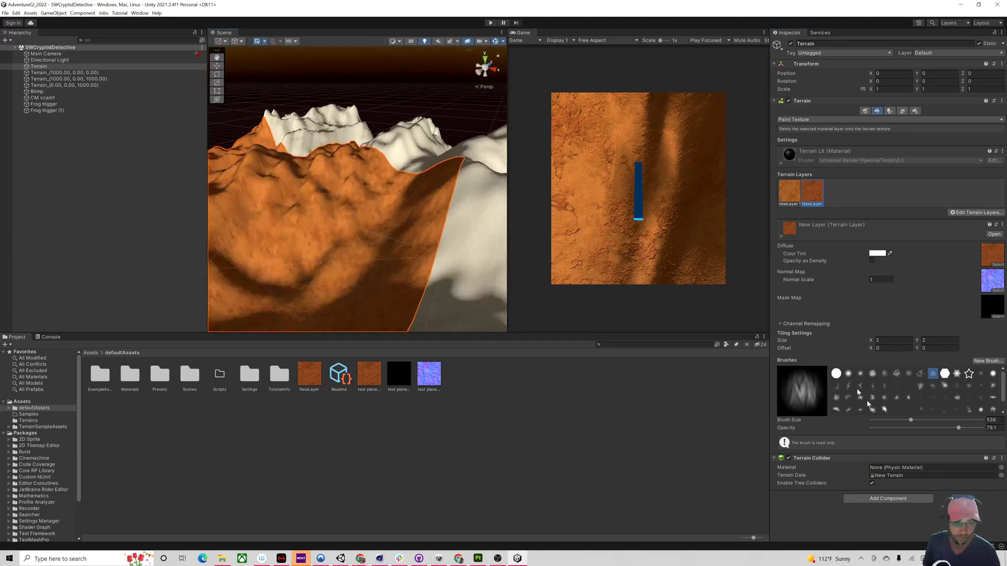
pyautogui.moveTo(959, 428); pyautogui.dragTo(920, 430)
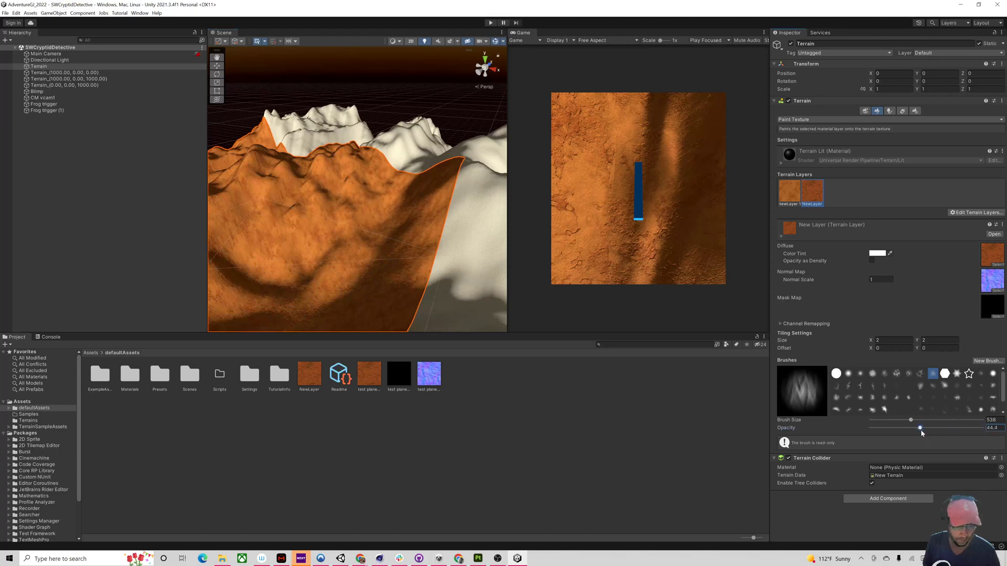
pyautogui.click(900, 421)
pyautogui.moveTo(294, 241)
pyautogui.mouseDown()
pyautogui.moveTo(275, 228)
pyautogui.moveTo(286, 247)
pyautogui.mouseUp()
pyautogui.click(848, 373)
pyautogui.scroll(3, 243, 198)
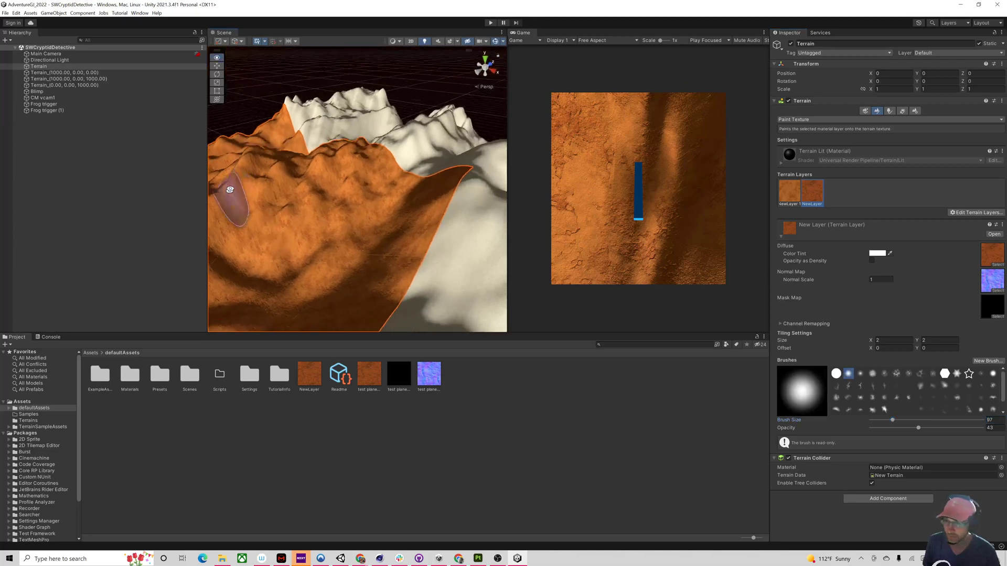
pyautogui.moveTo(259, 209)
pyautogui.mouseDown(button='right')
pyautogui.moveTo(281, 214)
pyautogui.moveTo(232, 213)
pyautogui.moveTo(533, 190)
pyautogui.moveTo(490, 198)
pyautogui.mouseUp(button='right')
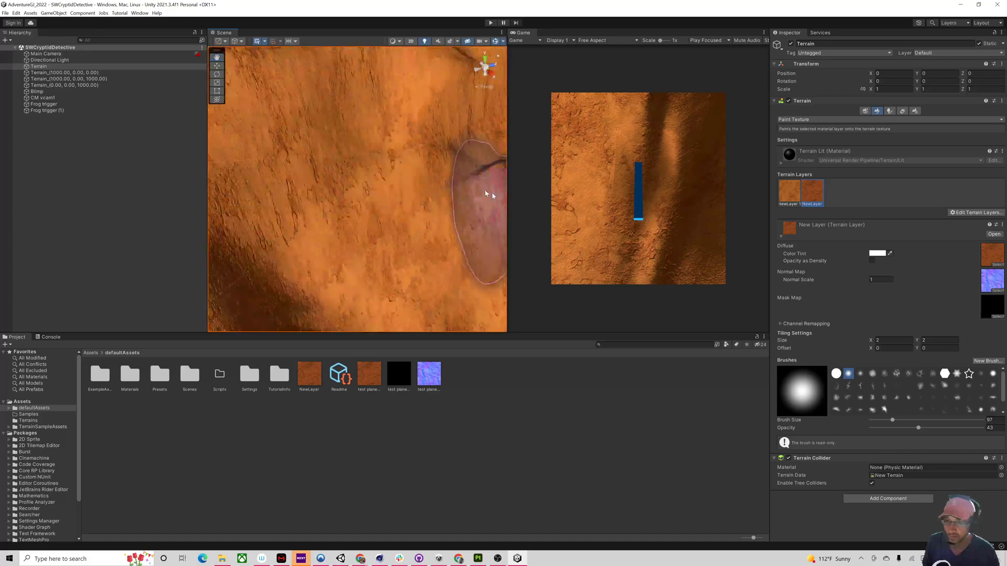
pyautogui.moveTo(386, 200)
pyautogui.mouseDown(button='right')
pyautogui.moveTo(290, 218)
pyautogui.moveTo(395, 241)
pyautogui.moveTo(443, 268)
pyautogui.moveTo(404, 288)
pyautogui.moveTo(418, 265)
pyautogui.mouseUp(button='right')
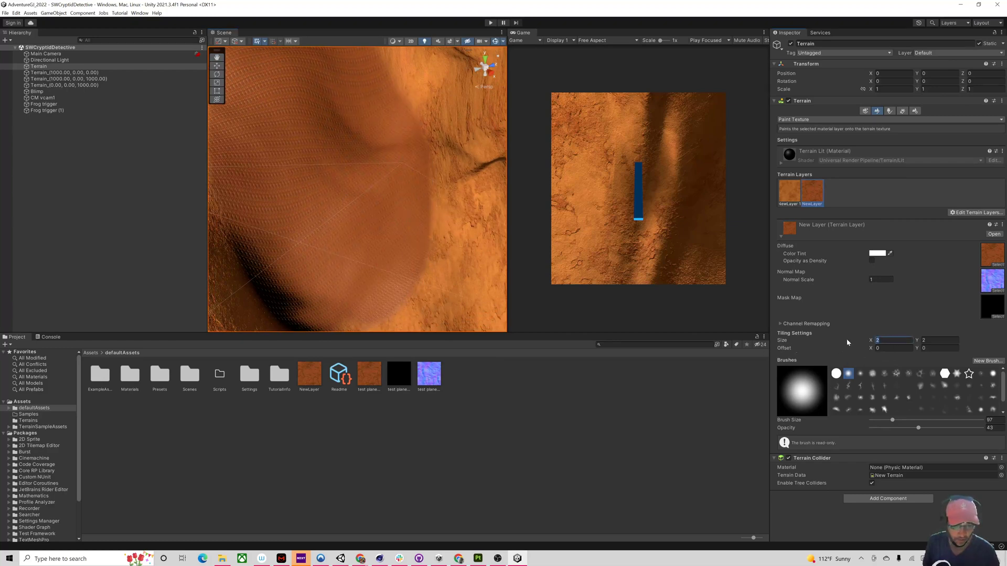
# Step: Set the rock terrain layer's tiling size to 100 by 100
pyautogui.write('100')
pyautogui.press('Tab')
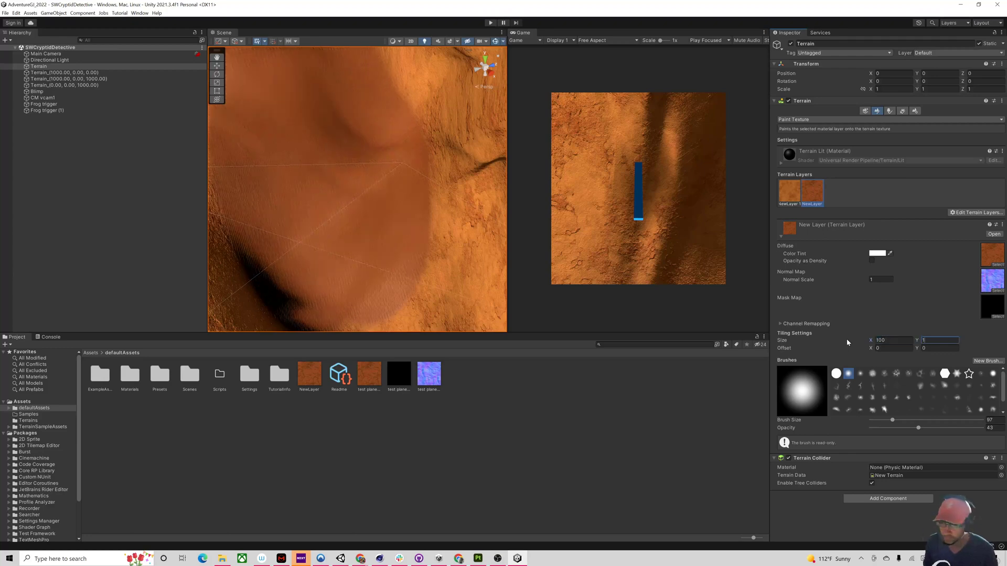
pyautogui.write('100')
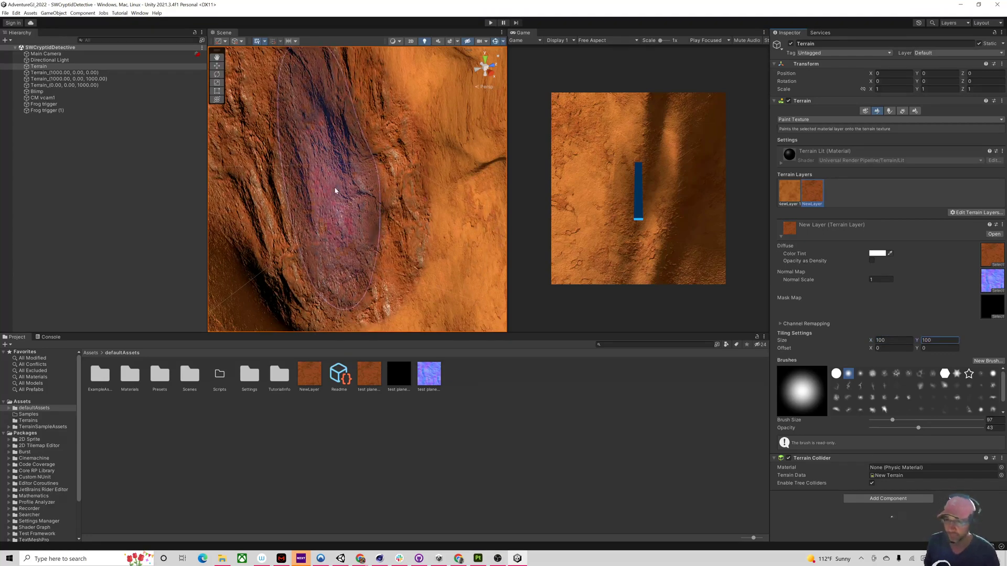
# Step: Widen the rock patch across the slope, and with opacity lowered to about 9 paint fainter rock on both sides of it
pyautogui.moveTo(426, 197)
pyautogui.mouseDown(button='right')
pyautogui.moveTo(407, 220)
pyautogui.moveTo(376, 196)
pyautogui.mouseUp(button='right')
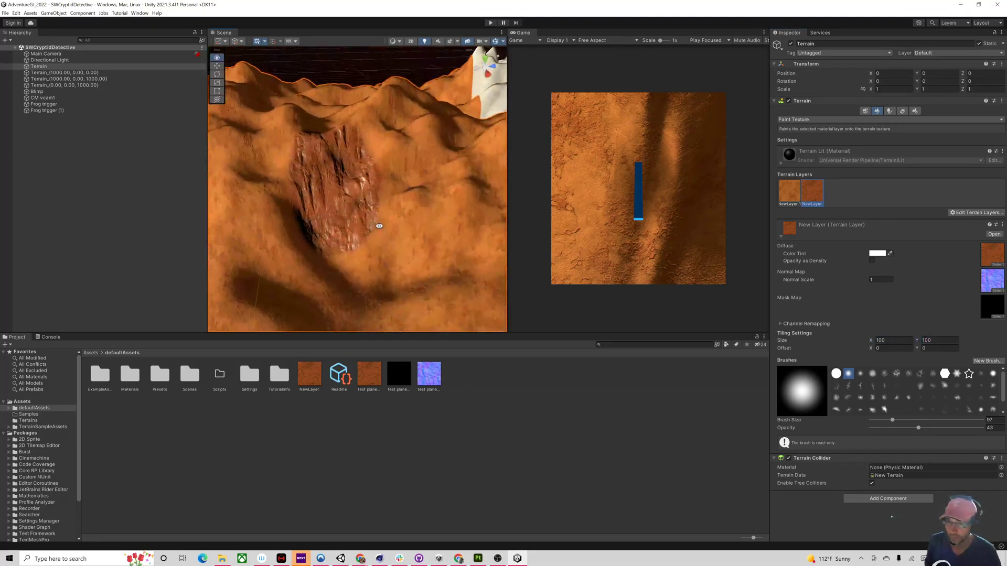
pyautogui.moveTo(377, 195)
pyautogui.mouseDown()
pyautogui.moveTo(371, 206)
pyautogui.moveTo(401, 199)
pyautogui.moveTo(403, 215)
pyautogui.moveTo(293, 227)
pyautogui.mouseUp()
pyautogui.moveTo(912, 429); pyautogui.dragTo(881, 437)
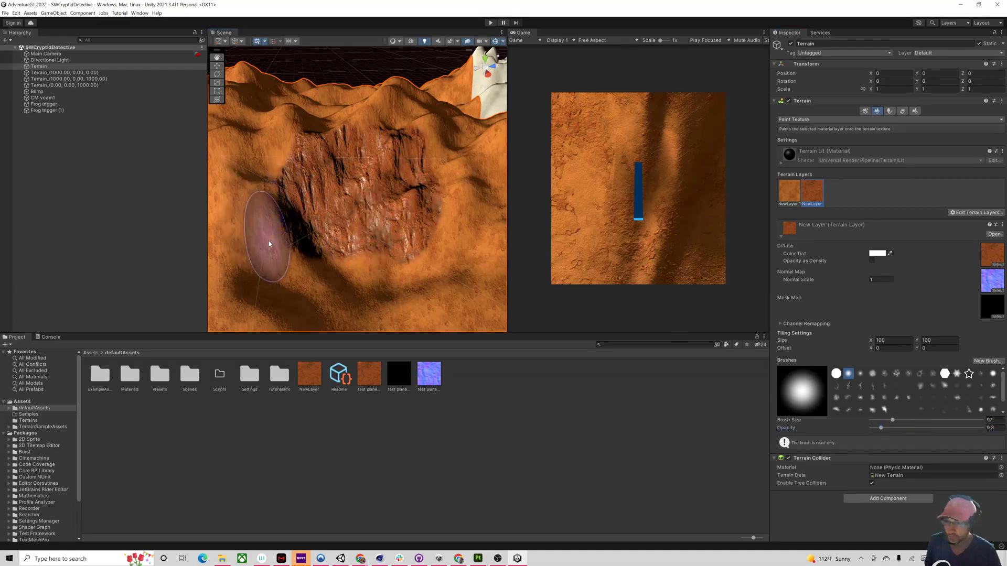
pyautogui.moveTo(267, 243)
pyautogui.mouseDown()
pyautogui.moveTo(246, 225)
pyautogui.moveTo(273, 231)
pyautogui.mouseUp()
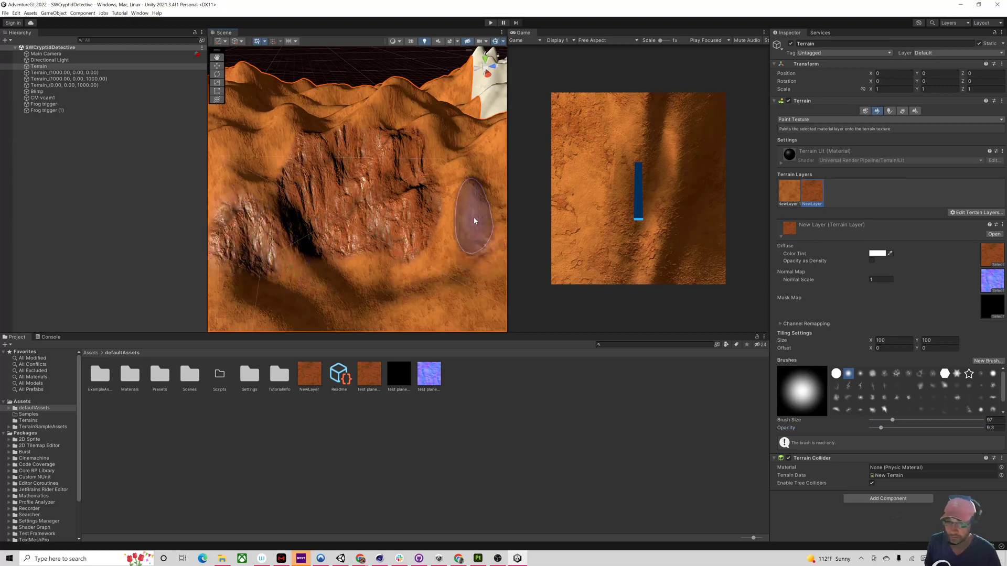
pyautogui.moveTo(445, 223)
pyautogui.mouseDown()
pyautogui.moveTo(427, 247)
pyautogui.moveTo(466, 193)
pyautogui.mouseUp()
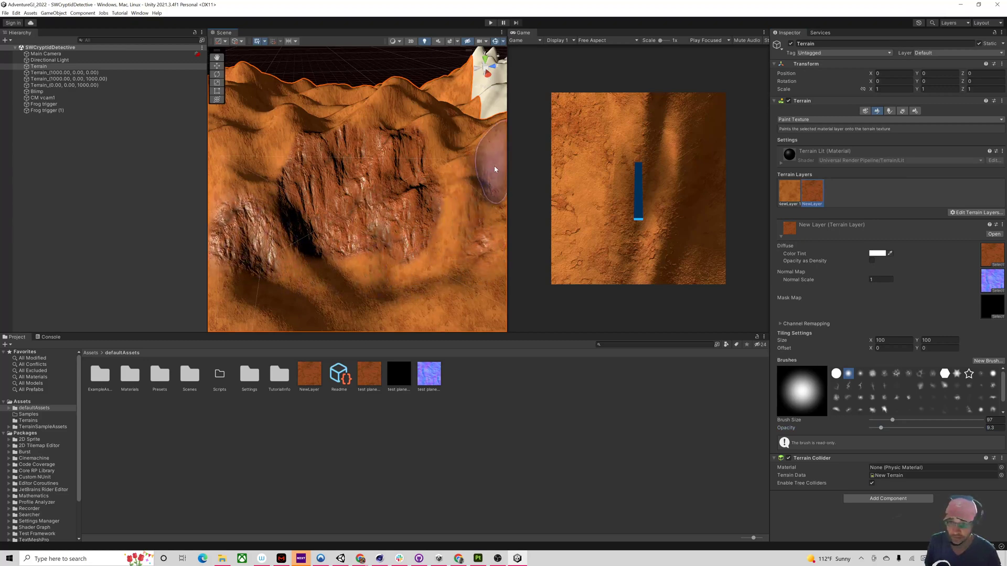
# Step: Enlarge the brush to size 641 and lightly paint the rock layer over the broad slope beside the patch
pyautogui.keyDown('alt'); pyautogui.moveTo(451, 246); pyautogui.dragTo(414, 259); pyautogui.keyUp('alt')
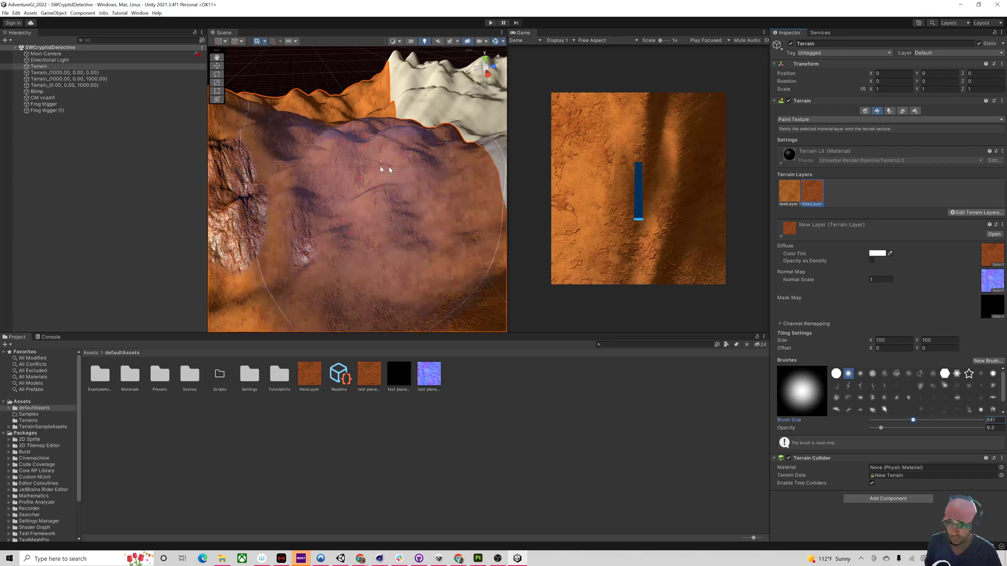
pyautogui.moveTo(386, 197); pyautogui.dragTo(386, 214)
pyautogui.moveTo(380, 264)
pyautogui.mouseDown(button='middle')
pyautogui.moveTo(334, 159)
pyautogui.moveTo(356, 220)
pyautogui.moveTo(367, 215)
pyautogui.mouseUp(button='middle')
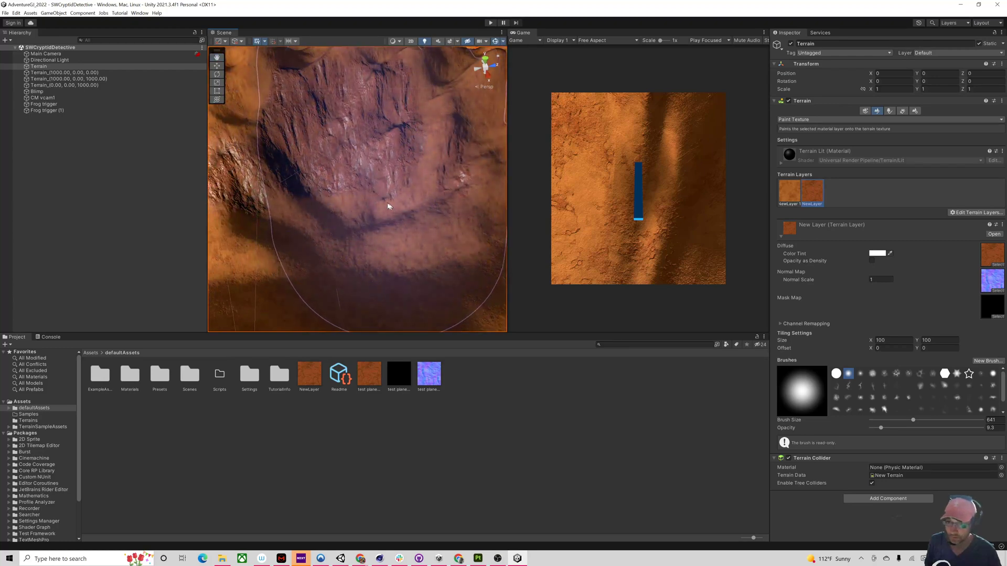
pyautogui.moveTo(354, 213); pyautogui.dragTo(393, 211, button='right')
# Step: Reduce the brush to size 197 and blend the rock layer up the ridge near the terrain's outer edge
pyautogui.scroll(-8, 394, 211)
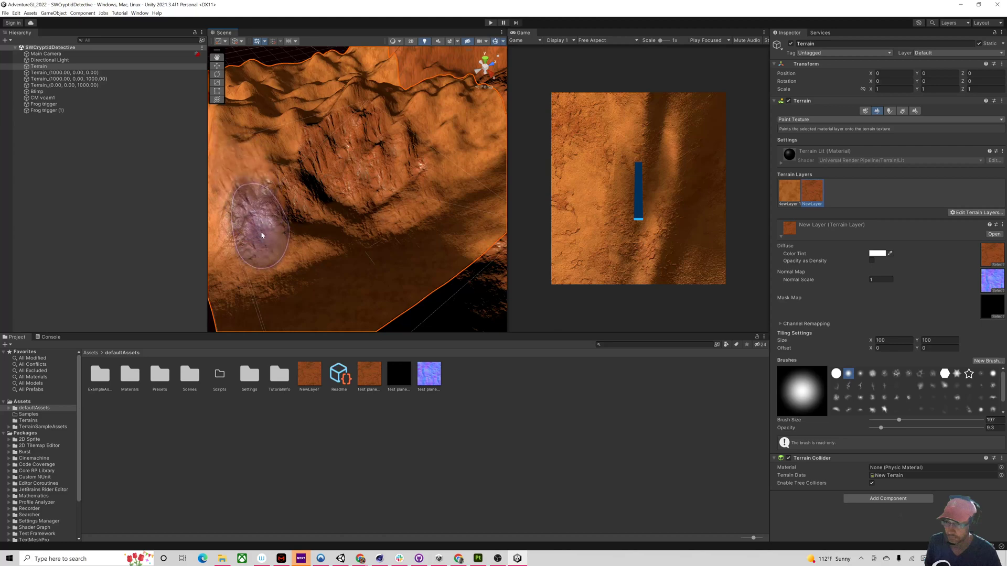
pyautogui.moveTo(388, 221); pyautogui.dragTo(499, 216, button='right')
pyautogui.moveTo(499, 216)
pyautogui.mouseDown(button='middle')
pyautogui.moveTo(384, 241)
pyautogui.moveTo(394, 206)
pyautogui.mouseUp(button='middle')
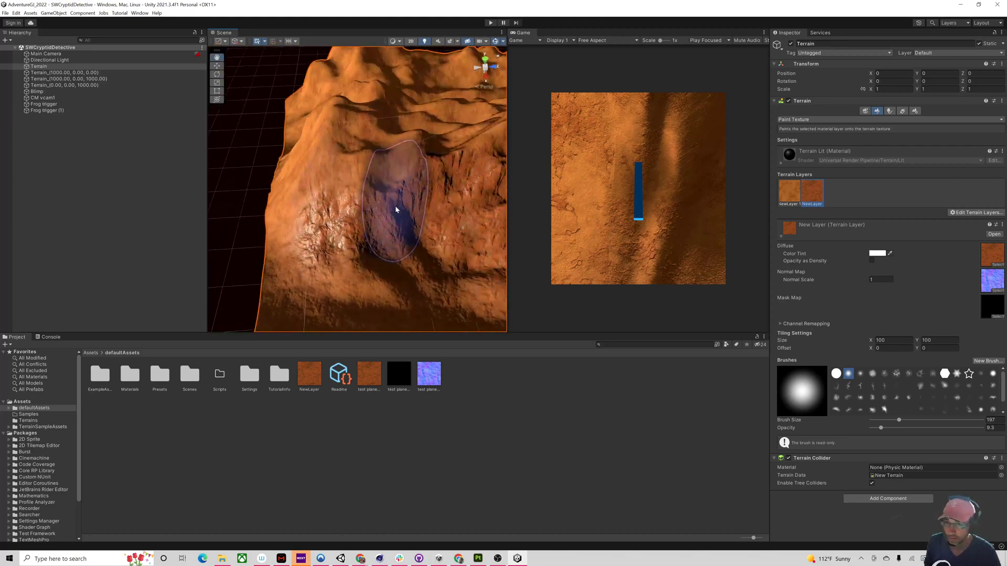
pyautogui.moveTo(388, 162)
pyautogui.mouseDown()
pyautogui.moveTo(347, 184)
pyautogui.moveTo(326, 171)
pyautogui.mouseUp()
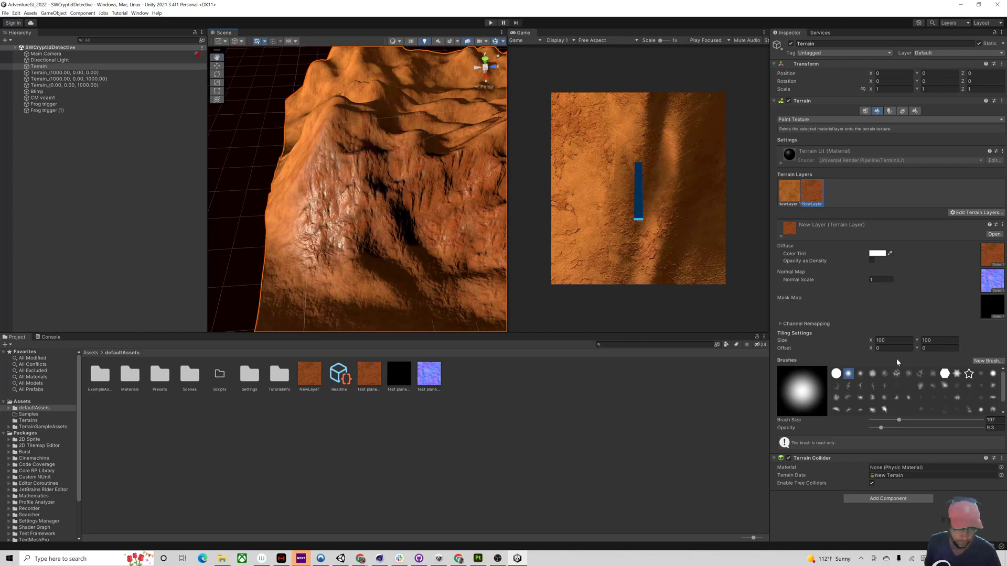
# Step: Paint rock over more slopes and ridges of the terrain with a mottled textured brush, raising its opacity to 73.1
pyautogui.click(907, 373)
pyautogui.moveTo(476, 263)
pyautogui.mouseDown(button='middle')
pyautogui.moveTo(467, 227)
pyautogui.moveTo(225, 226)
pyautogui.mouseUp(button='middle')
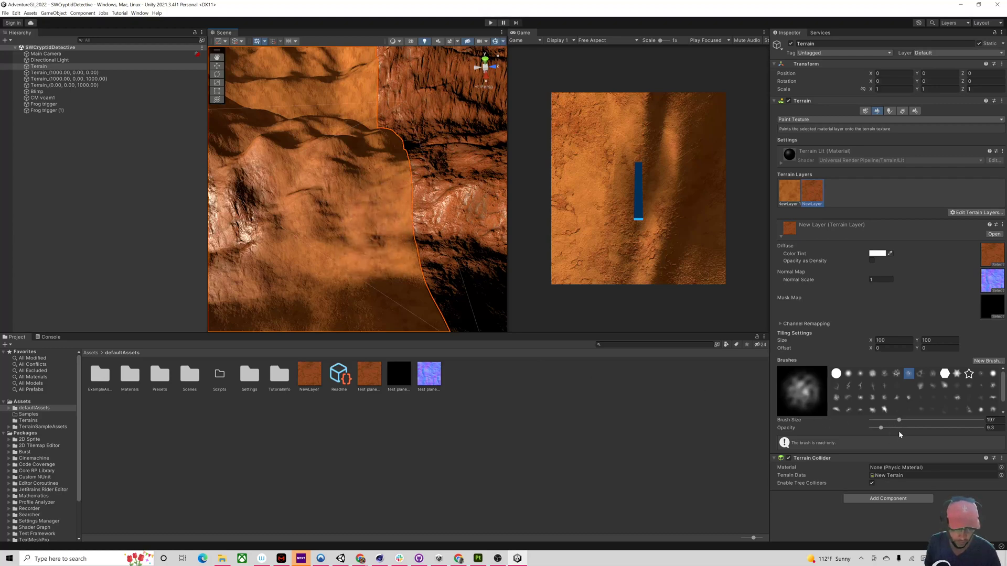
pyautogui.moveTo(325, 266)
pyautogui.mouseDown()
pyautogui.moveTo(339, 265)
pyautogui.moveTo(344, 252)
pyautogui.moveTo(341, 309)
pyautogui.mouseUp()
pyautogui.moveTo(267, 281)
pyautogui.mouseDown(button='right')
pyautogui.moveTo(270, 218)
pyautogui.moveTo(305, 224)
pyautogui.mouseUp(button='right')
pyautogui.moveTo(301, 229)
pyautogui.mouseDown()
pyautogui.moveTo(323, 191)
pyautogui.moveTo(372, 173)
pyautogui.moveTo(260, 147)
pyautogui.moveTo(297, 155)
pyautogui.mouseUp()
pyautogui.moveTo(298, 155)
pyautogui.mouseDown(button='right')
pyautogui.moveTo(293, 199)
pyautogui.moveTo(366, 225)
pyautogui.moveTo(450, 202)
pyautogui.moveTo(370, 228)
pyautogui.mouseUp(button='right')
pyautogui.moveTo(371, 228)
pyautogui.mouseDown()
pyautogui.moveTo(337, 214)
pyautogui.moveTo(299, 168)
pyautogui.moveTo(389, 231)
pyautogui.mouseUp()
pyautogui.moveTo(388, 231)
pyautogui.mouseDown(button='right')
pyautogui.moveTo(304, 259)
pyautogui.moveTo(286, 253)
pyautogui.moveTo(449, 224)
pyautogui.moveTo(523, 236)
pyautogui.moveTo(374, 190)
pyautogui.moveTo(431, 180)
pyautogui.moveTo(404, 175)
pyautogui.moveTo(439, 213)
pyautogui.moveTo(367, 218)
pyautogui.mouseUp(button='right')
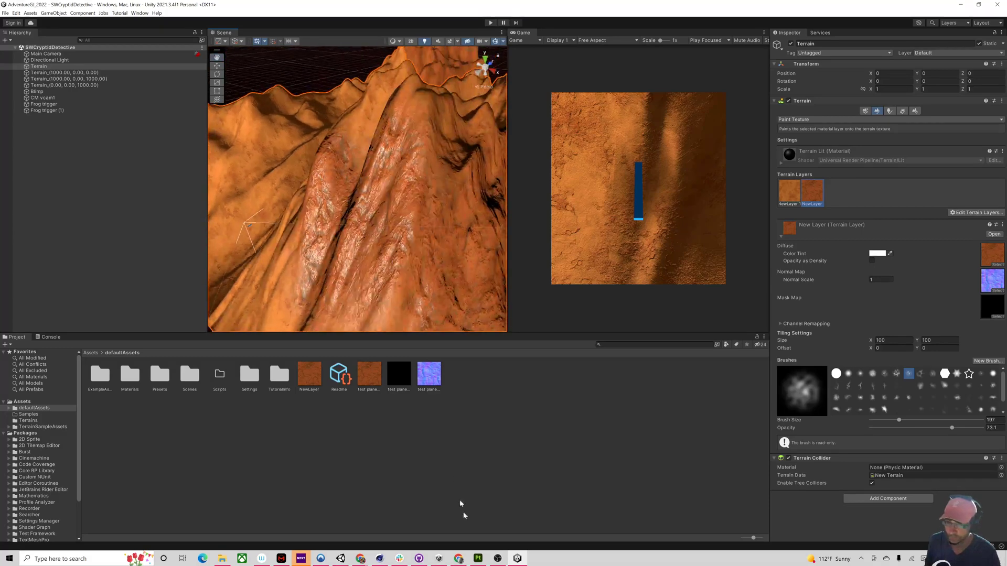
# Step: Switch to Substance 3D Painter, dismiss the texture export dialog and save the canyon wall terrain project
pyautogui.click(480, 559)
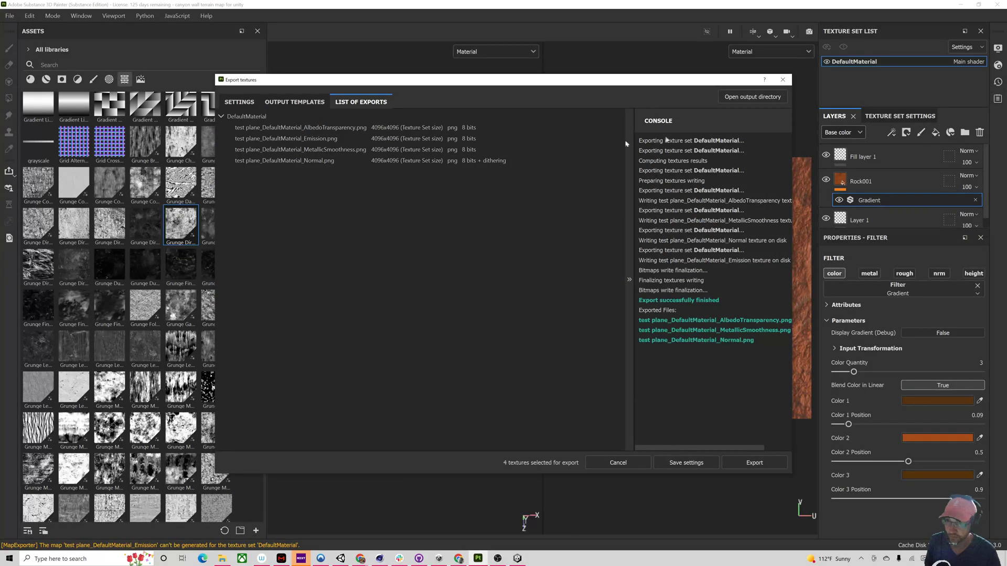
pyautogui.click(783, 80)
pyautogui.click(10, 15)
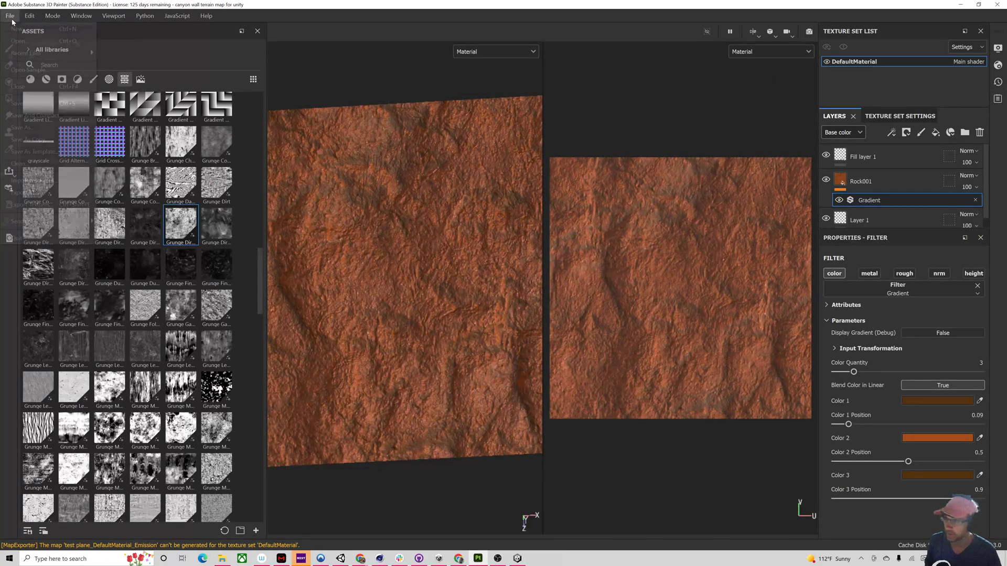
pyautogui.click(21, 104)
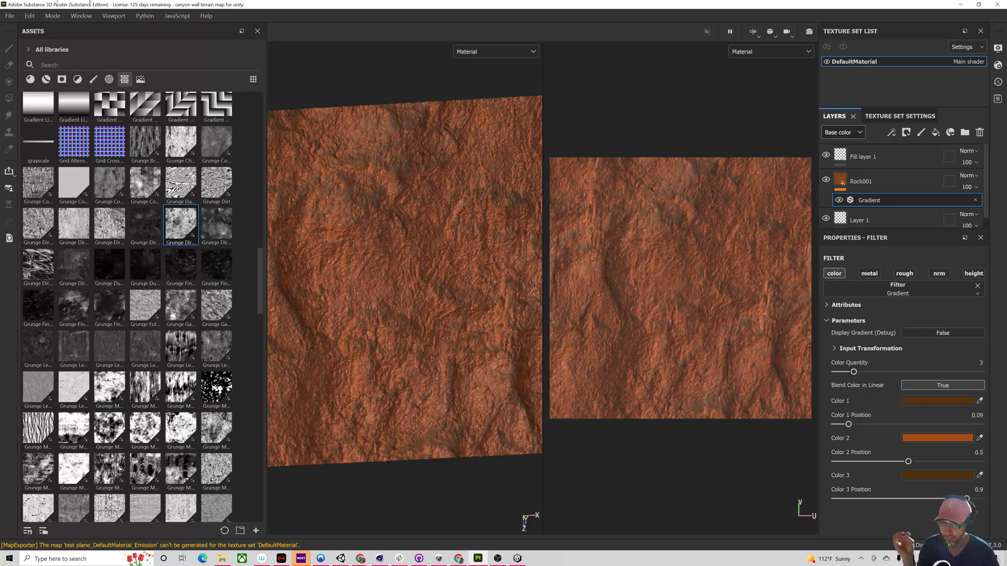
# Step: Create a new project from the test plane.fbx mesh in Documents and add a fill layer to it
pyautogui.click(10, 17)
pyautogui.click(16, 30)
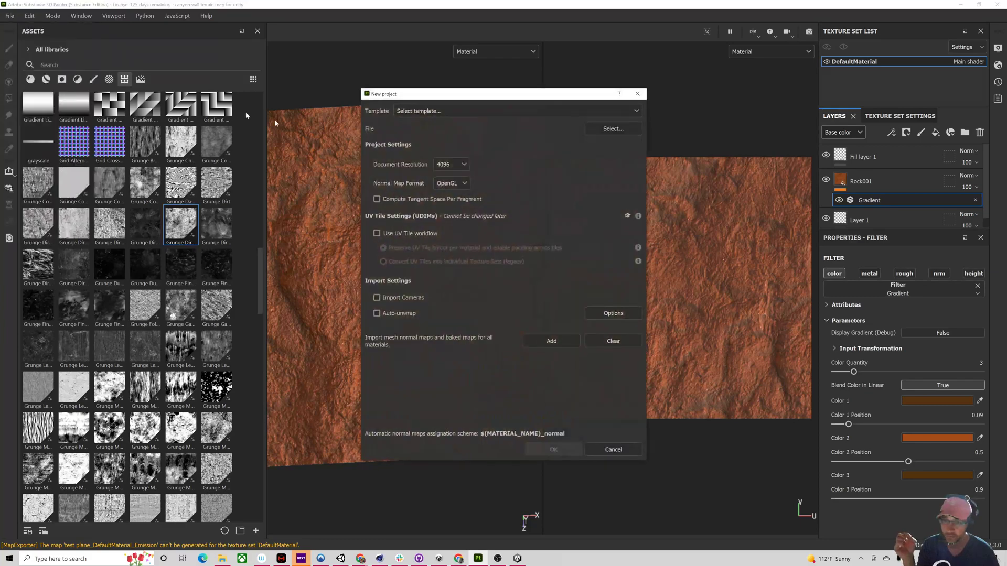
pyautogui.click(631, 127)
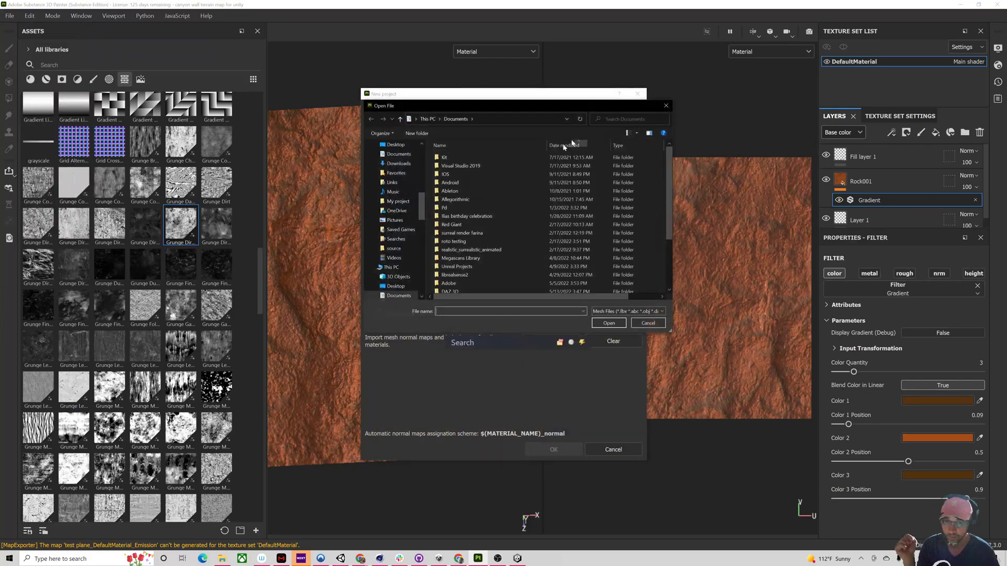
pyautogui.scroll(-3, 475, 232)
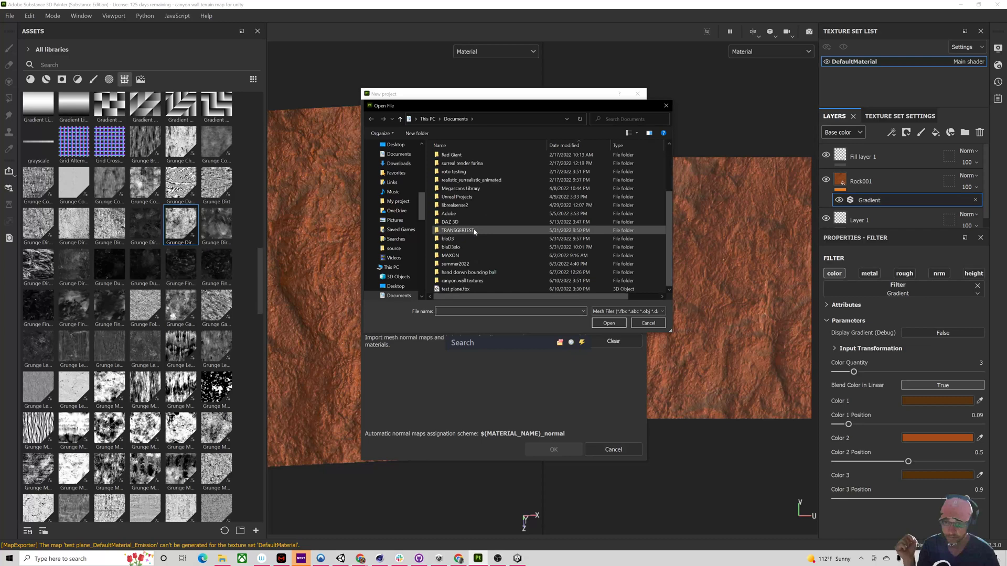
pyautogui.click(456, 289)
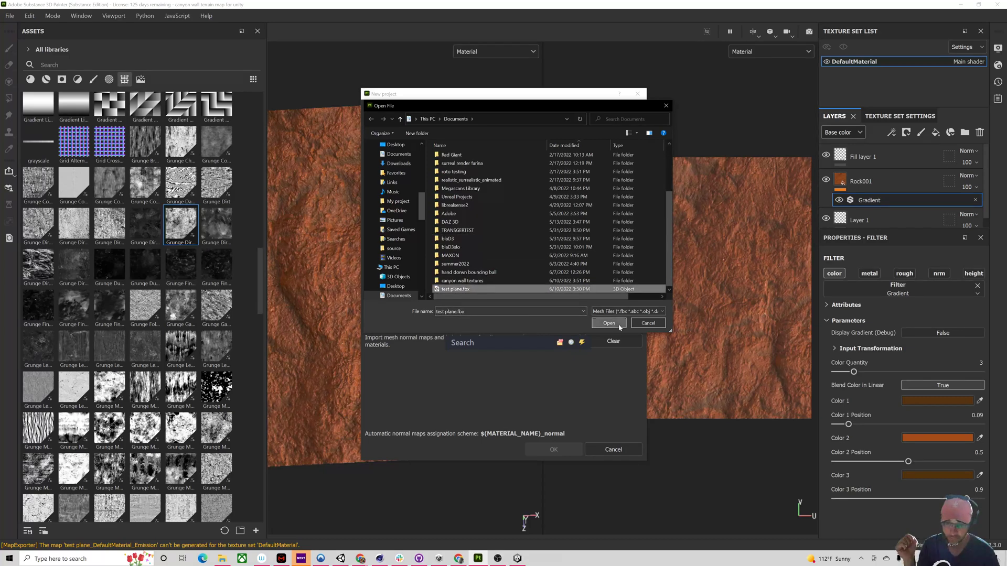
pyautogui.click(619, 325)
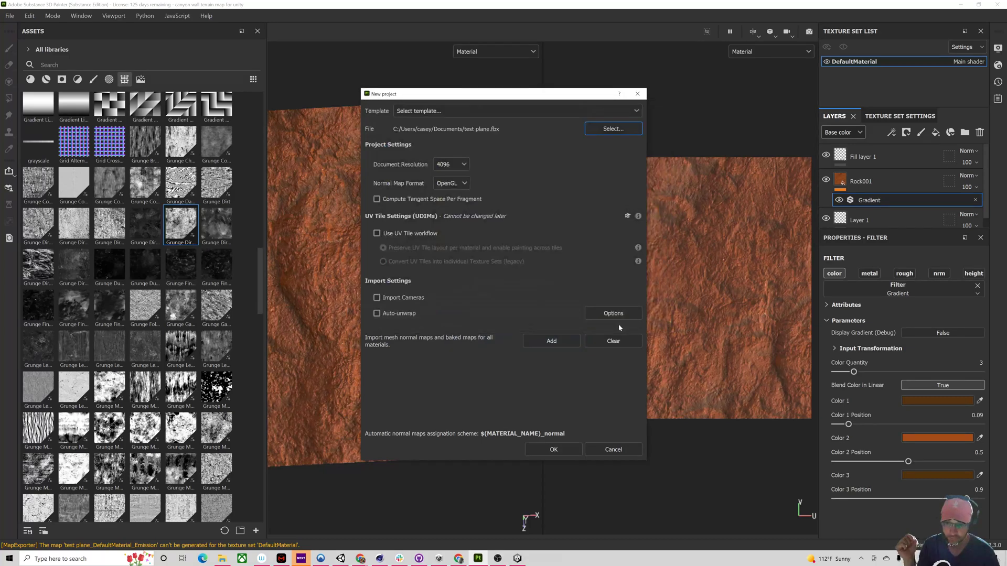
pyautogui.click(541, 448)
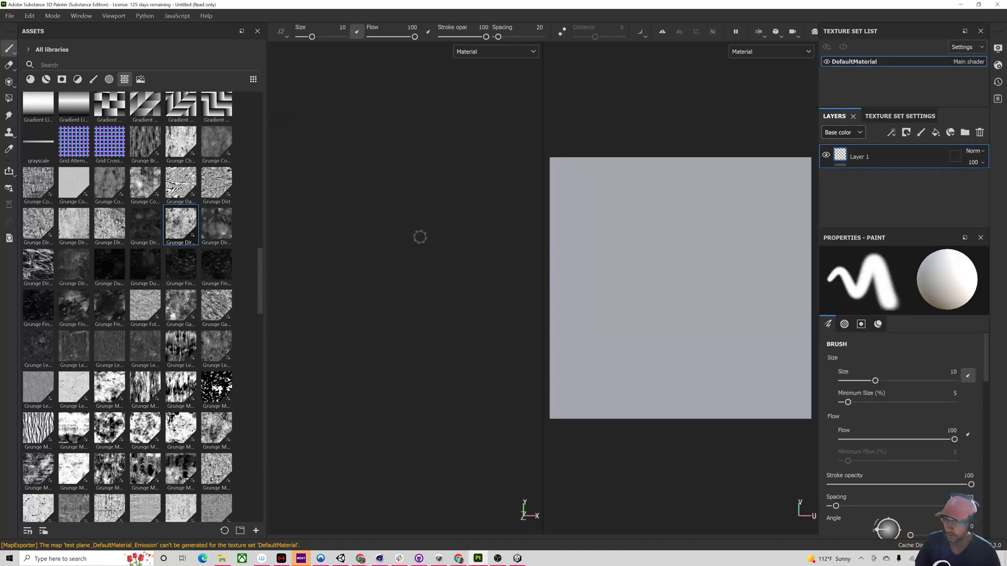
pyautogui.click(936, 132)
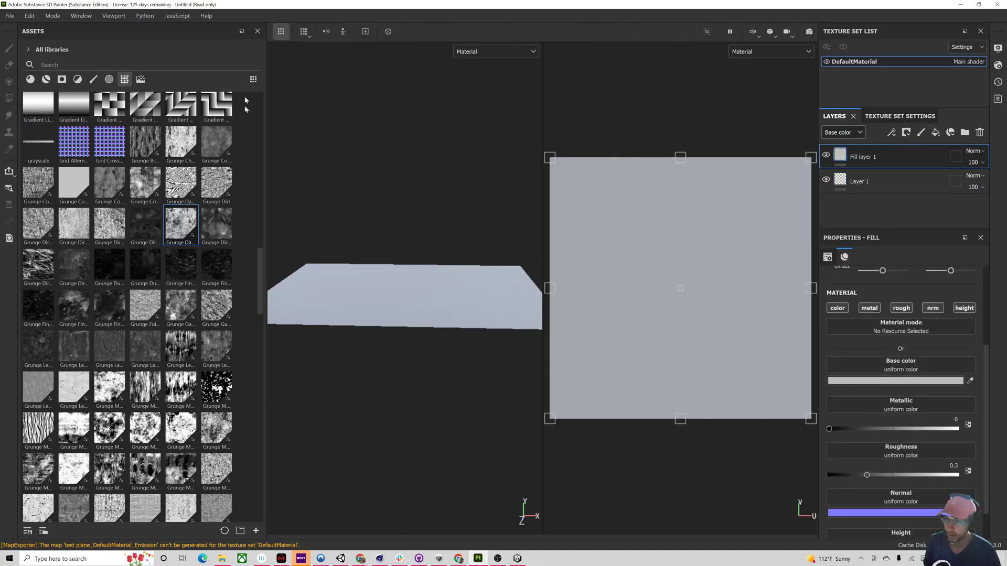
# Step: Browse the grunge textures and compare their enlarged previews to find a cracked or weathered pattern for the fill layer
pyautogui.scroll(-3, 181, 251)
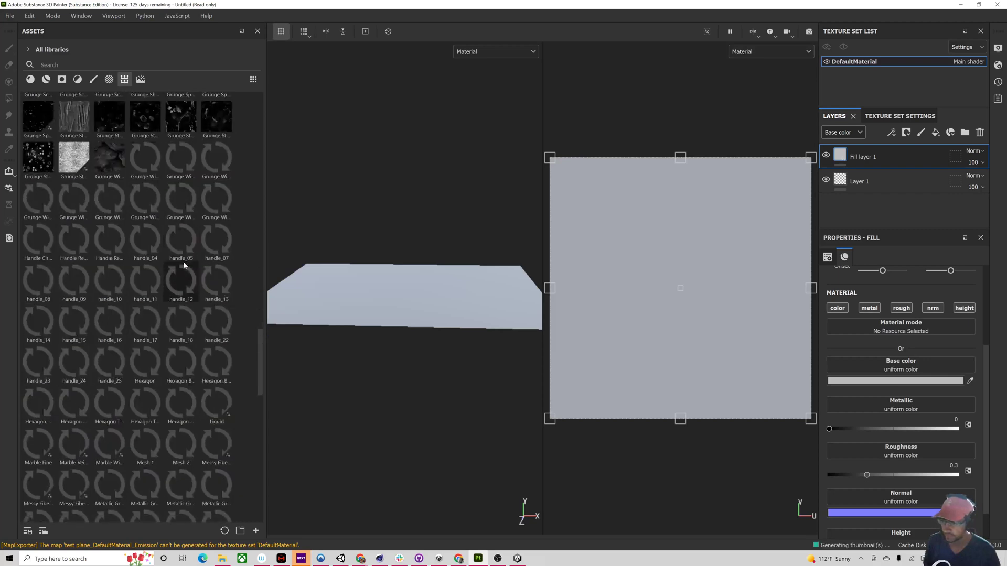
pyautogui.scroll(-3, 188, 267)
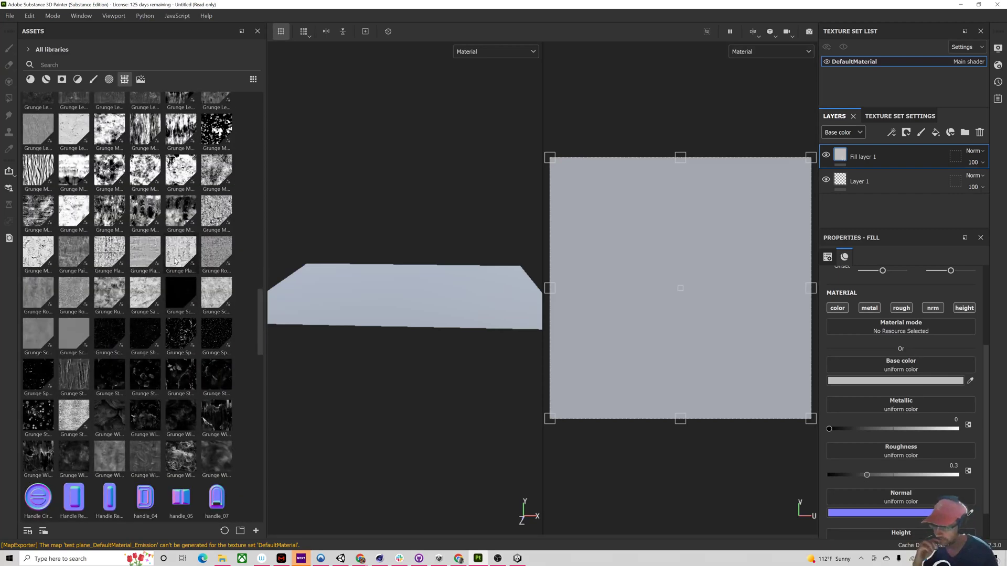
pyautogui.moveTo(178, 257)
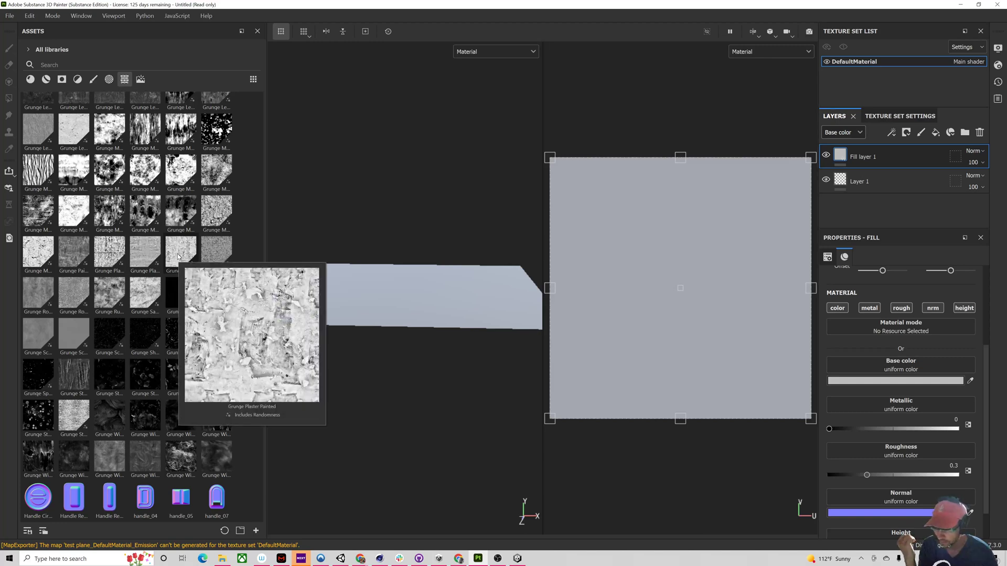
pyautogui.moveTo(144, 259)
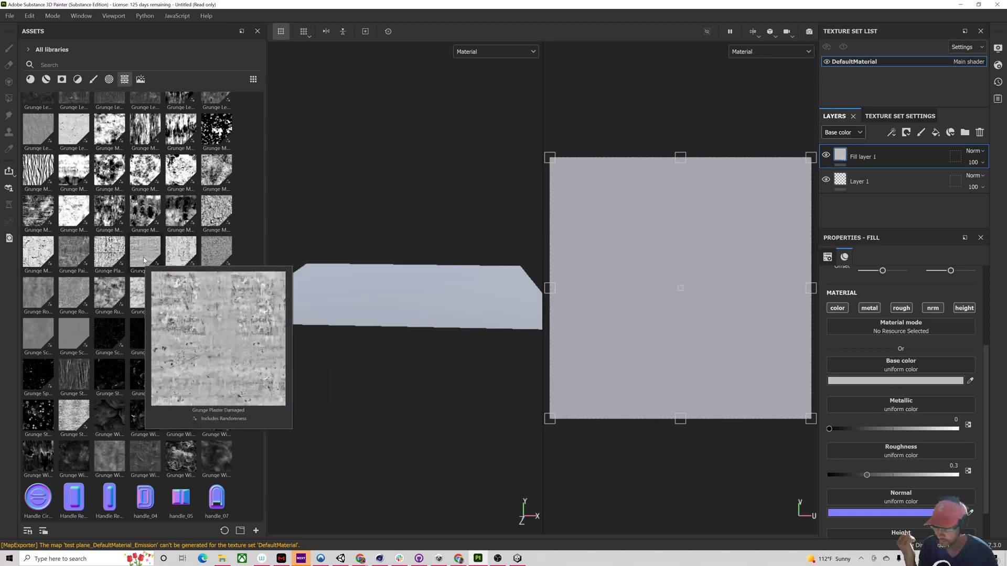
pyautogui.moveTo(105, 256)
pyautogui.moveTo(107, 283)
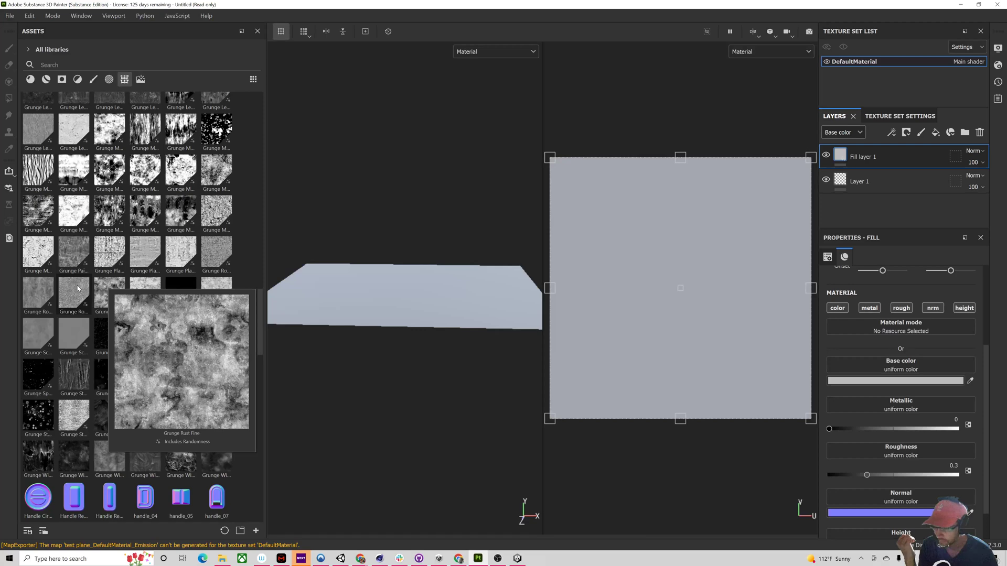
pyautogui.moveTo(78, 287)
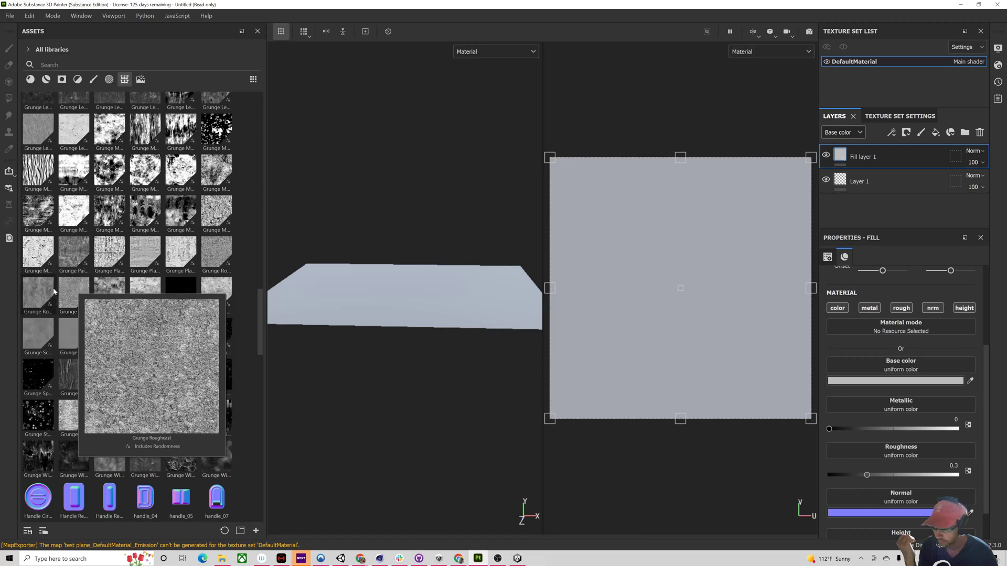
pyautogui.moveTo(33, 250)
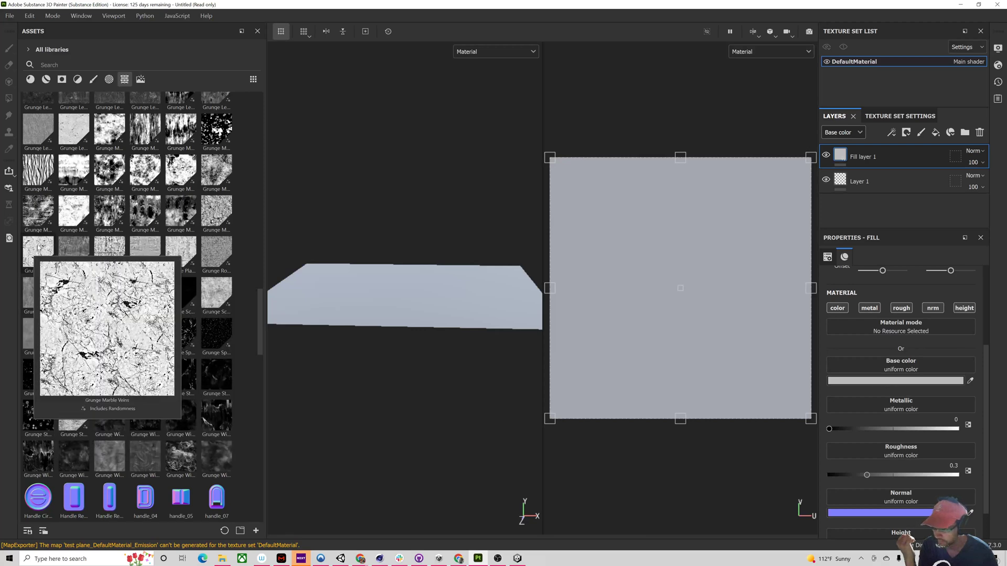
pyautogui.moveTo(37, 230)
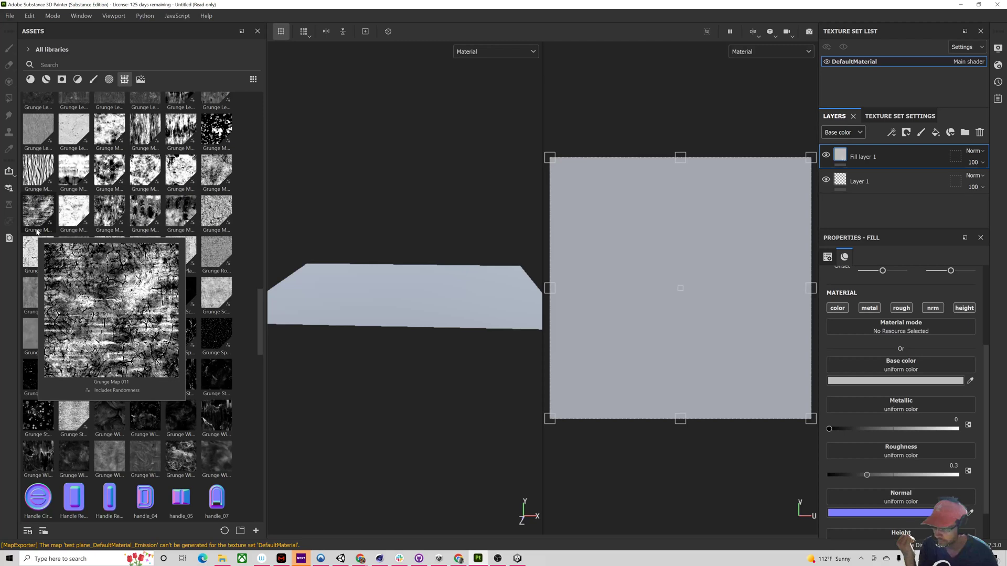
pyautogui.moveTo(108, 214)
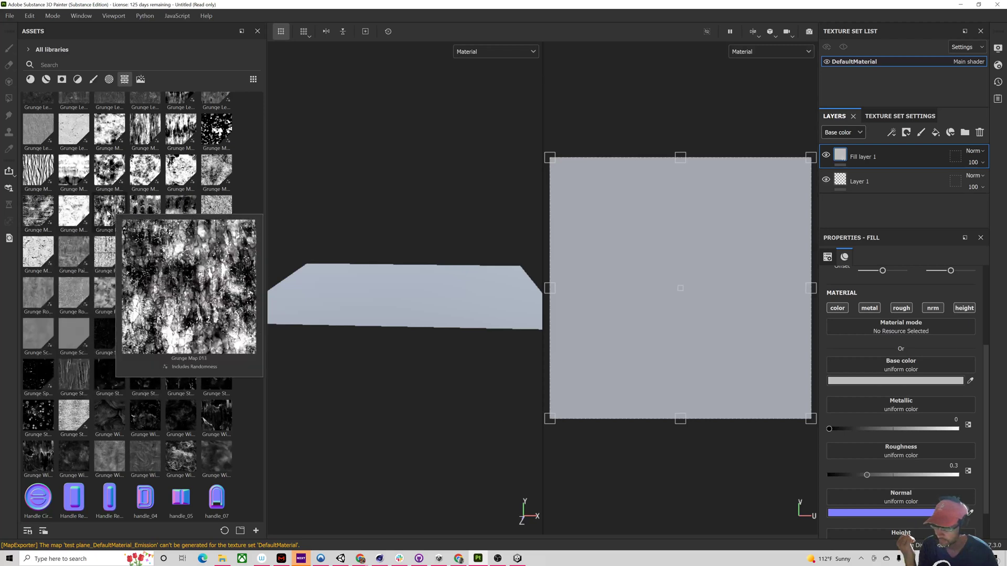
# Step: Apply the Grunge Marble Veins texture to the base color of Fill layer 1
pyautogui.click(68, 219)
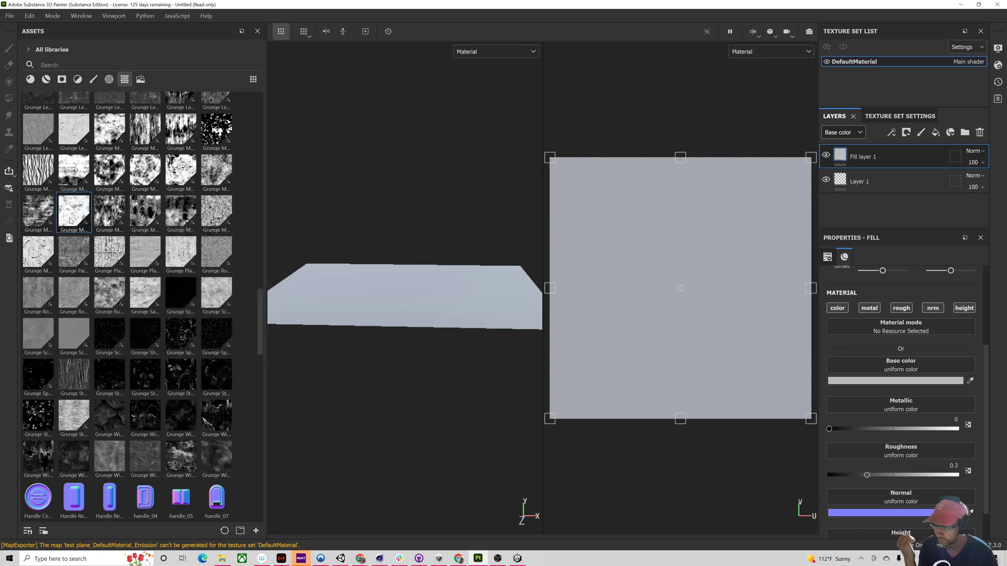
pyautogui.click(39, 255)
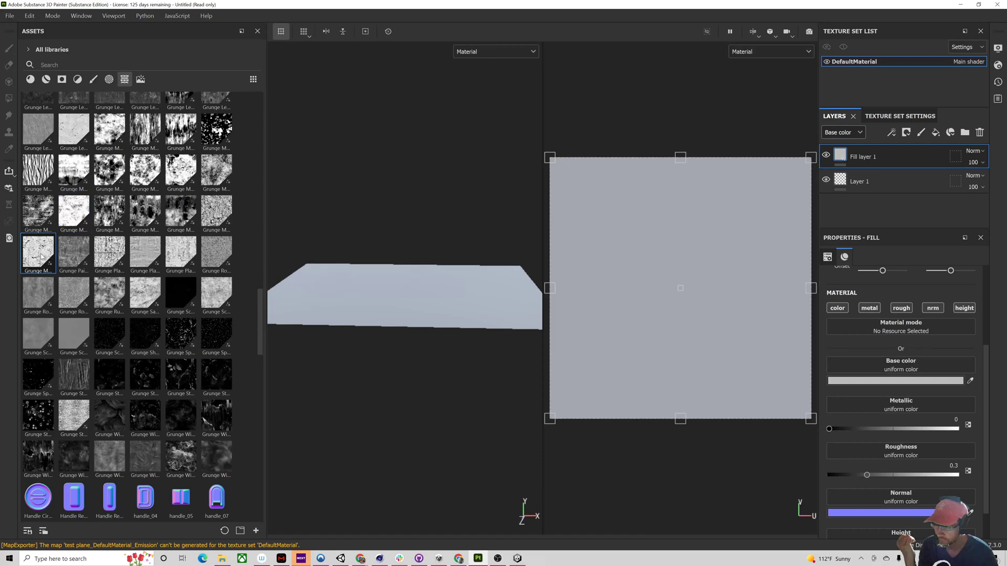
pyautogui.moveTo(41, 256); pyautogui.dragTo(915, 365)
pyautogui.click(915, 362)
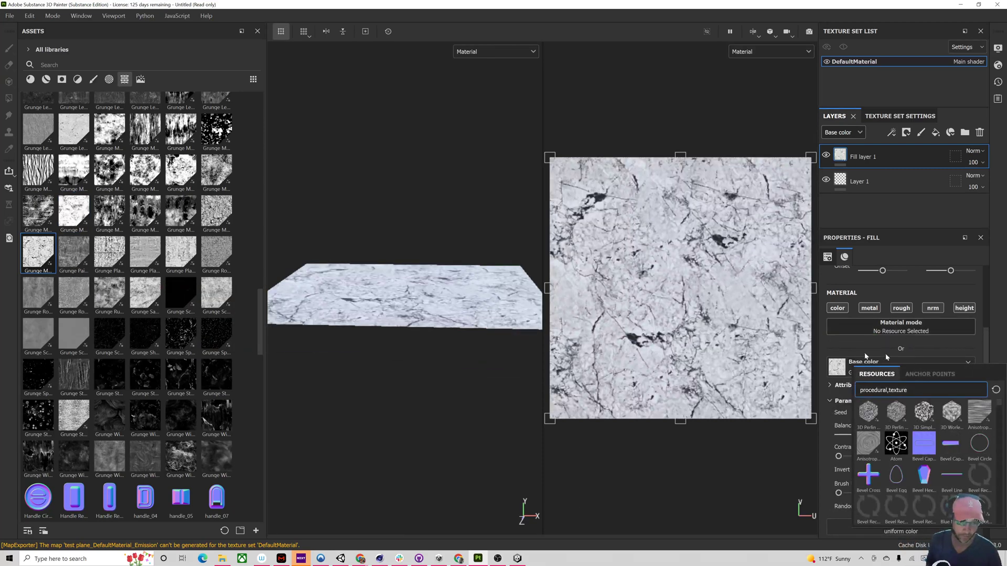
pyautogui.keyDown('alt'); pyautogui.moveTo(404, 367); pyautogui.dragTo(402, 415); pyautogui.keyUp('alt')
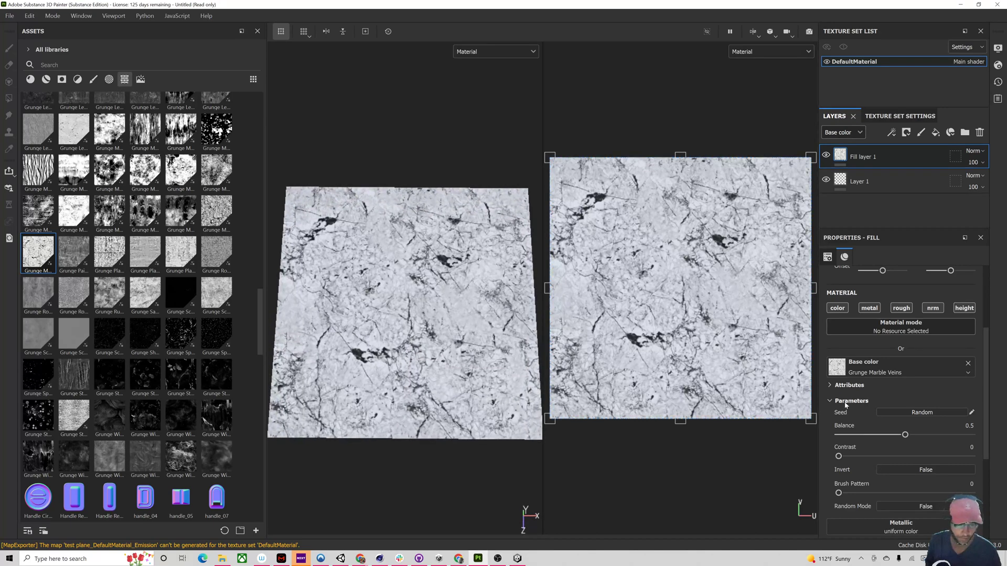
# Step: Add a filter to Fill layer 1 and set it to Gradient
pyautogui.rightClick(863, 154)
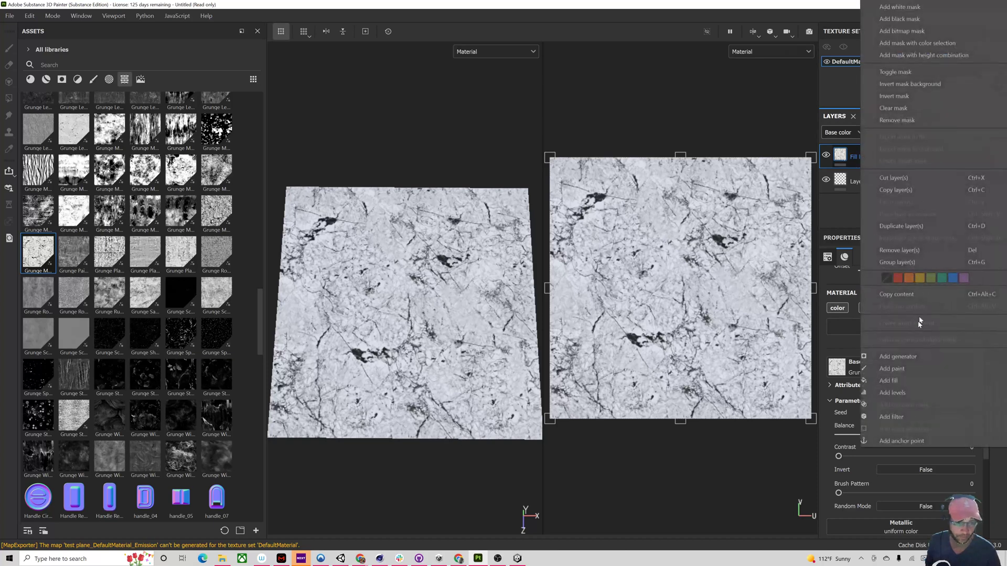
pyautogui.click(908, 418)
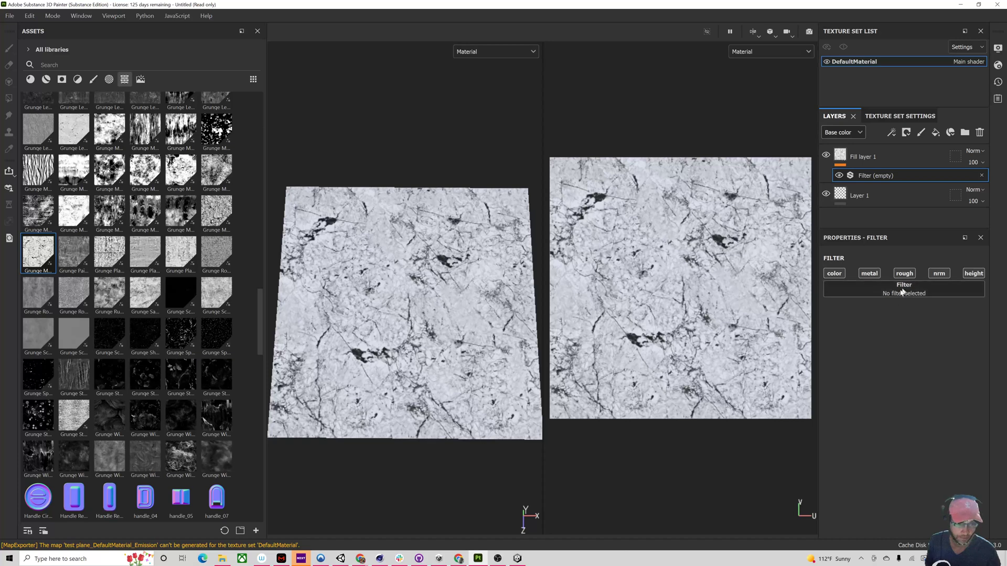
pyautogui.click(900, 291)
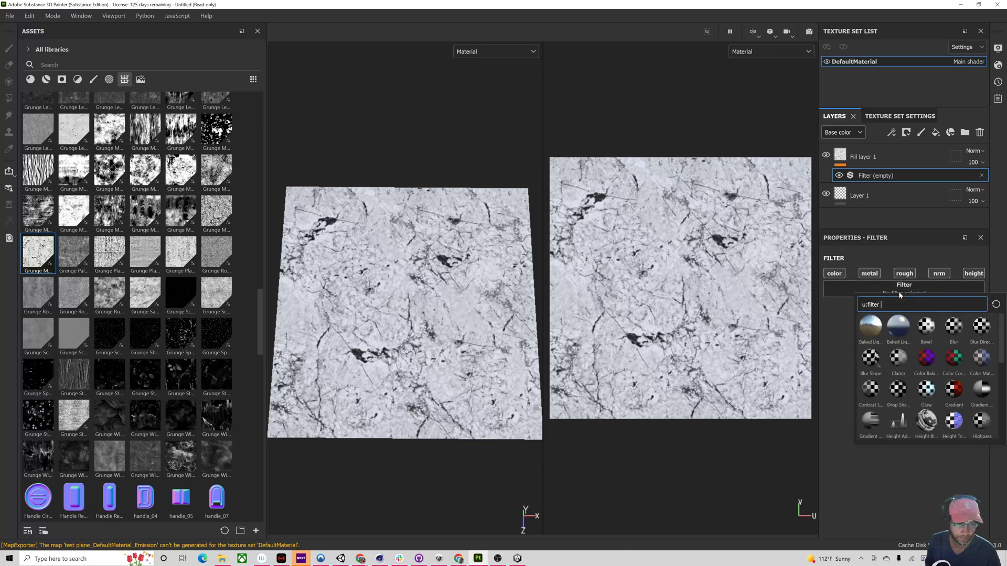
pyautogui.click(954, 387)
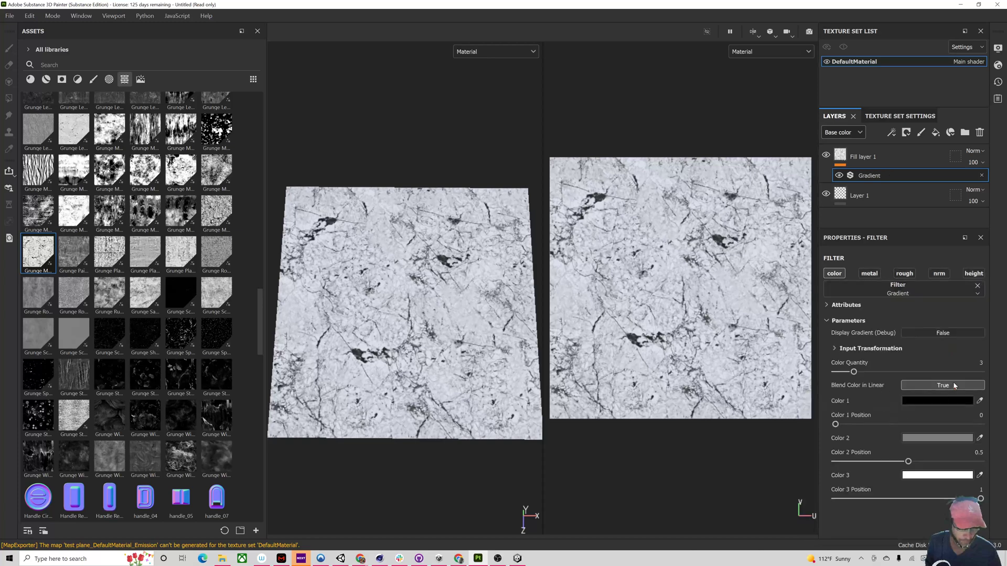
# Step: Set the gradient's Color 1 to the dark brown 362306
pyautogui.click(928, 402)
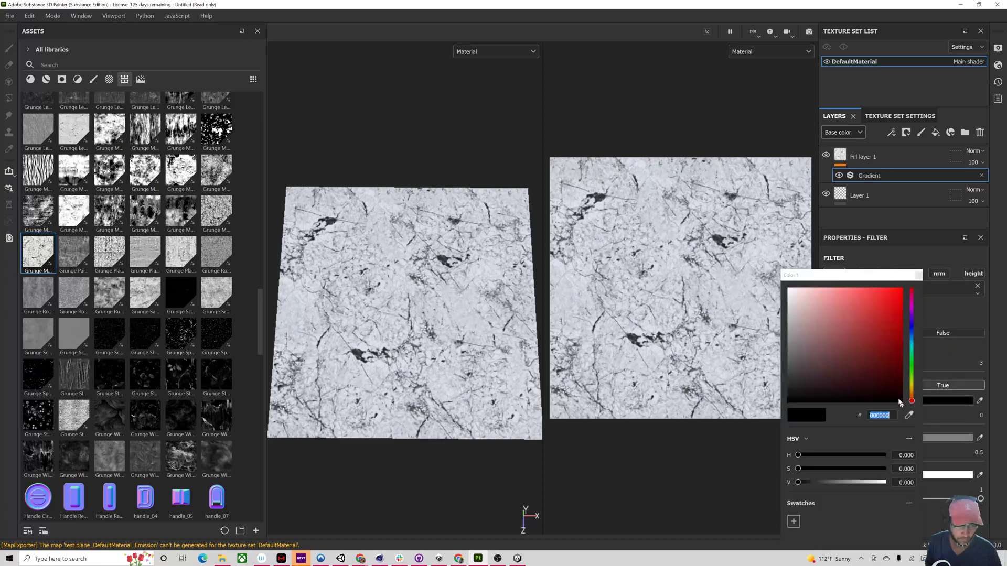
pyautogui.click(888, 364)
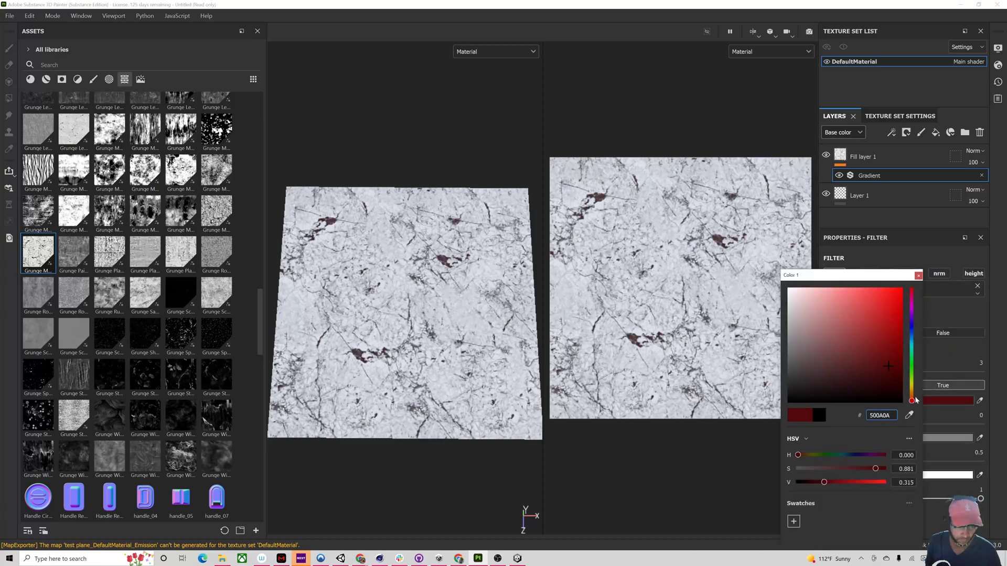
pyautogui.moveTo(915, 400)
pyautogui.mouseDown()
pyautogui.moveTo(913, 382)
pyautogui.moveTo(889, 375)
pyautogui.moveTo(913, 394)
pyautogui.mouseUp()
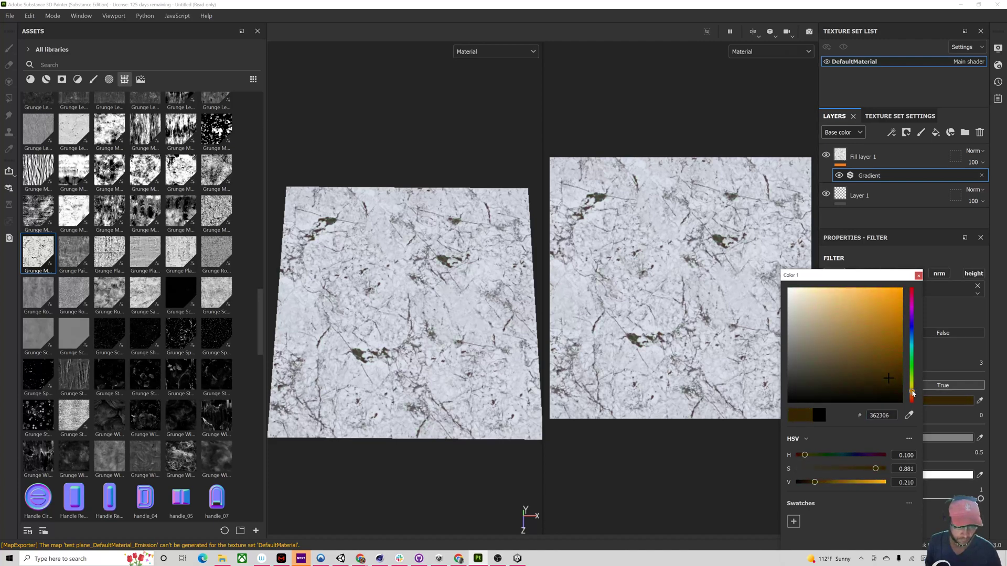
pyautogui.click(918, 275)
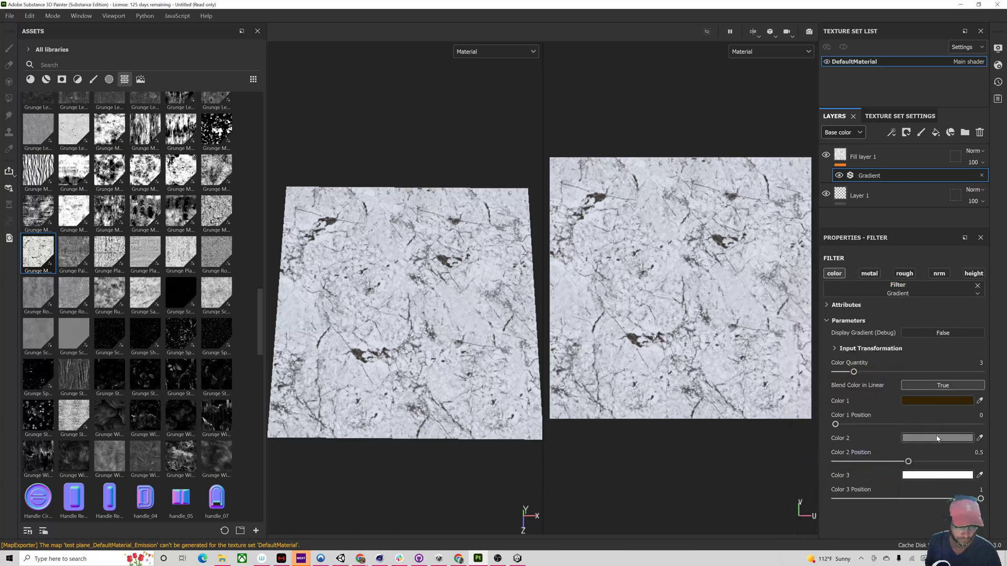
# Step: Set the gradient's Color 2 to a saturated medium-dark brown with an orange hue
pyautogui.click(937, 438)
pyautogui.click(920, 394)
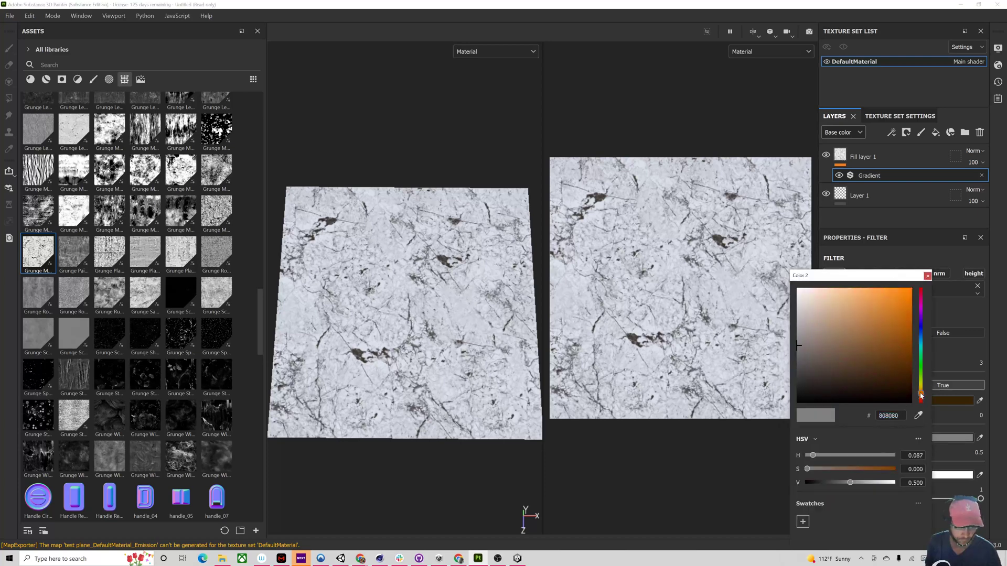
pyautogui.click(891, 377)
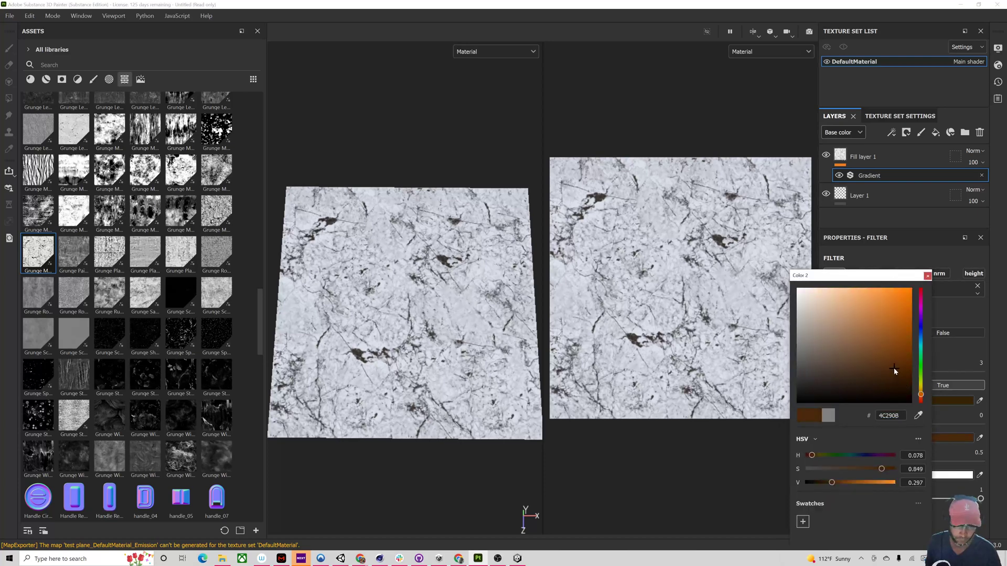
pyautogui.click(879, 353)
pyautogui.click(893, 364)
pyautogui.click(927, 276)
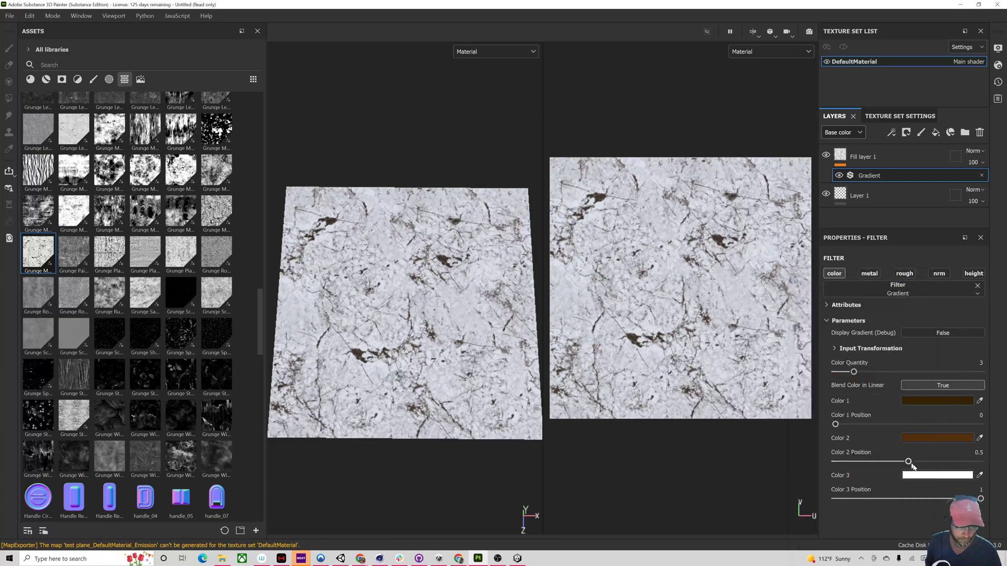
# Step: Set the gradient's Color 3 to the burnt orange 874212
pyautogui.click(926, 475)
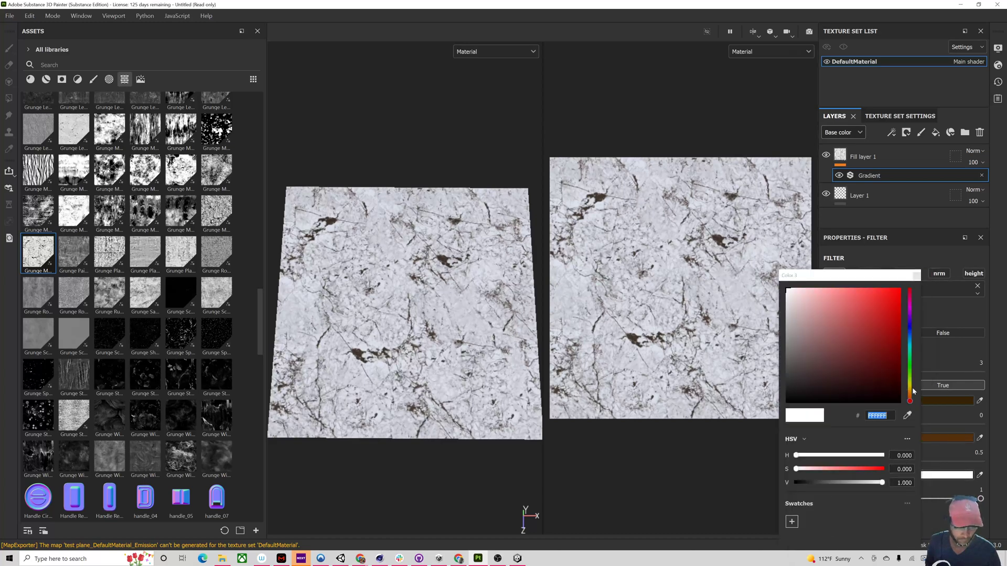
pyautogui.moveTo(910, 402)
pyautogui.mouseDown()
pyautogui.moveTo(887, 351)
pyautogui.moveTo(854, 327)
pyautogui.moveTo(885, 349)
pyautogui.moveTo(889, 378)
pyautogui.moveTo(911, 398)
pyautogui.moveTo(890, 375)
pyautogui.moveTo(881, 334)
pyautogui.moveTo(884, 341)
pyautogui.mouseUp()
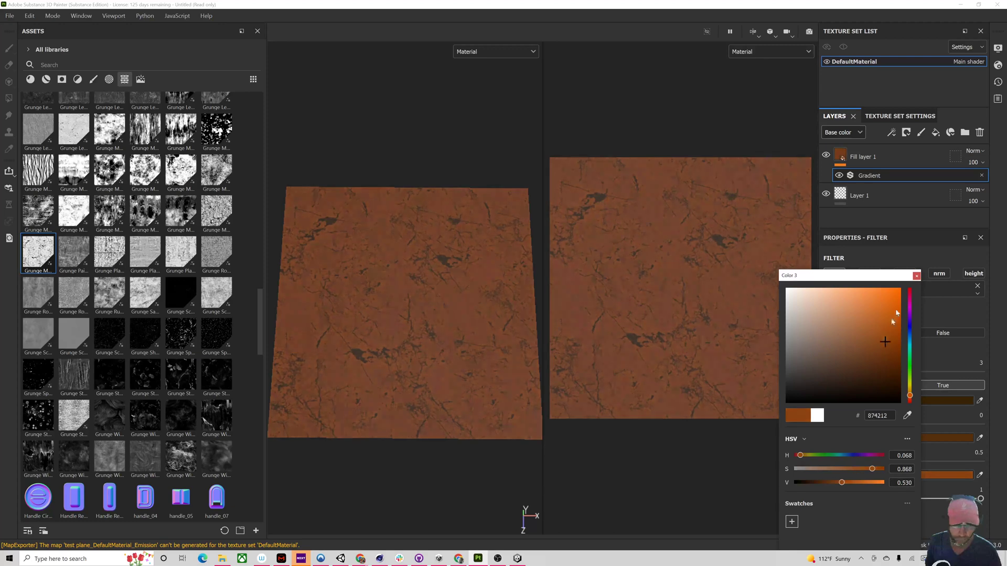
pyautogui.click(916, 276)
# Step: Darken the gradient's Color 1 to a deeper, near-black brown
pyautogui.click(922, 403)
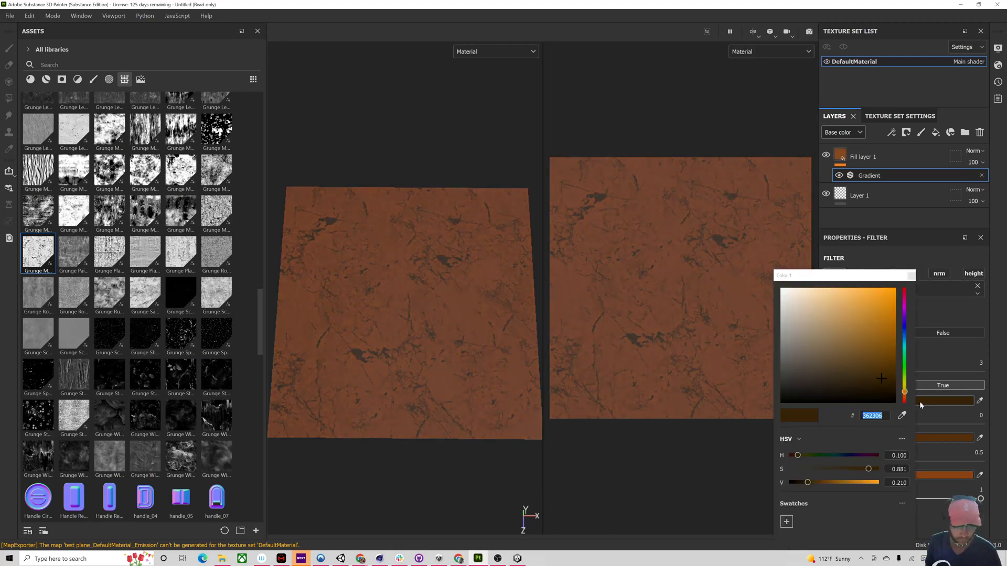
pyautogui.moveTo(874, 387); pyautogui.dragTo(870, 385)
pyautogui.click(911, 276)
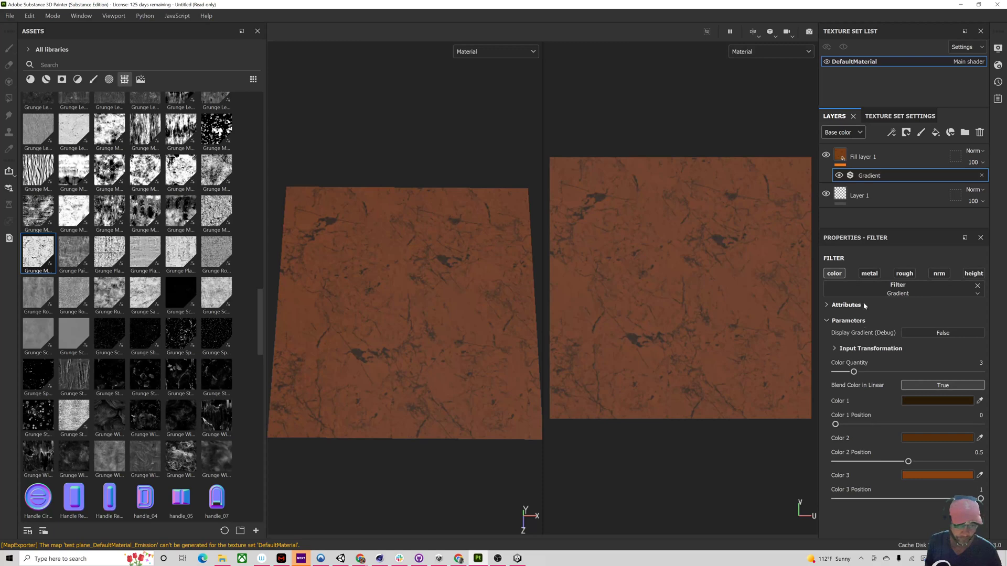
# Step: Inspect the recolored plane up close, and add a second fill layer above Fill layer 1
pyautogui.keyDown('alt'); pyautogui.moveTo(413, 333); pyautogui.dragTo(393, 298); pyautogui.keyUp('alt')
pyautogui.scroll(5, 393, 298)
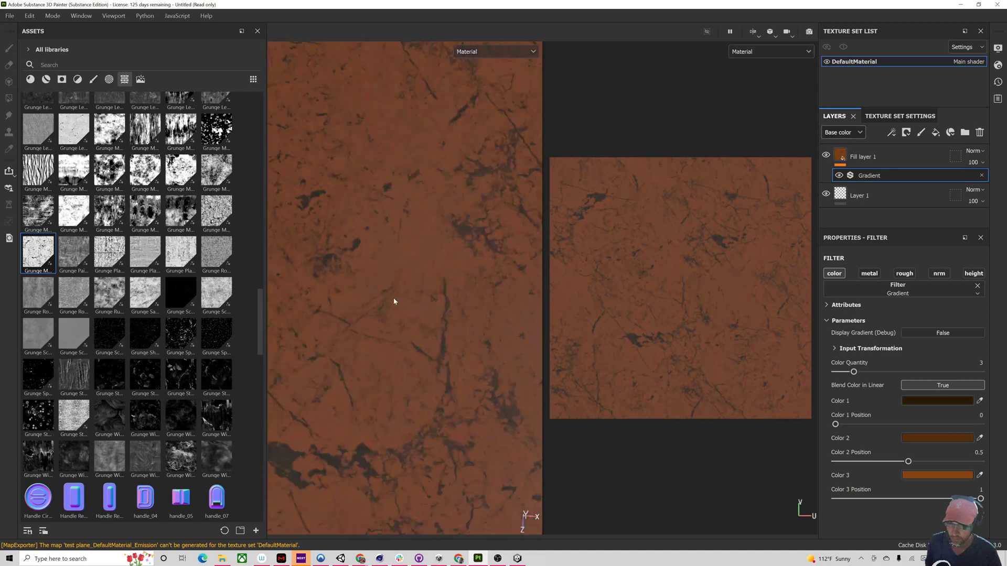
pyautogui.scroll(-3, 393, 298)
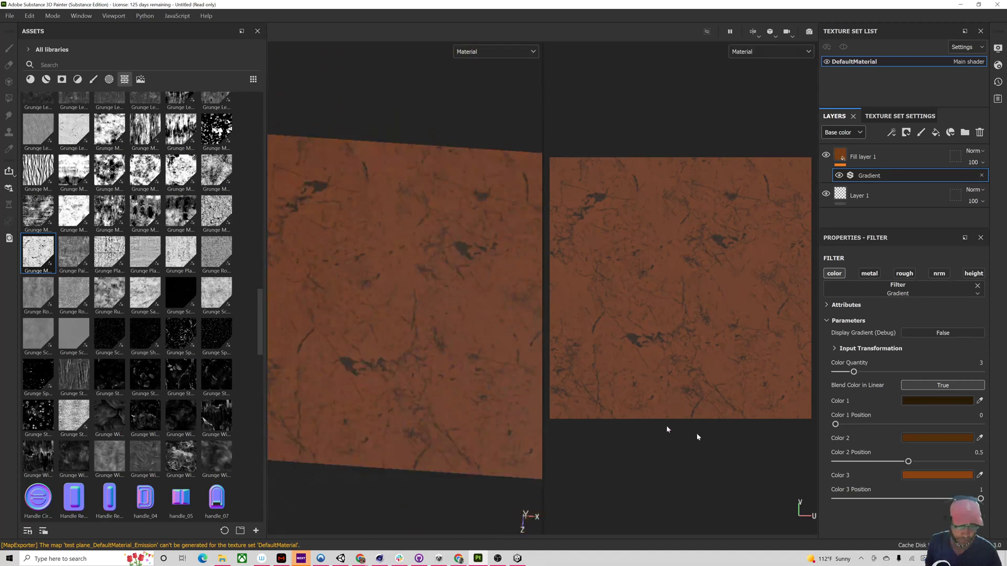
pyautogui.keyDown('alt'); pyautogui.moveTo(451, 355); pyautogui.dragTo(451, 313); pyautogui.keyUp('alt')
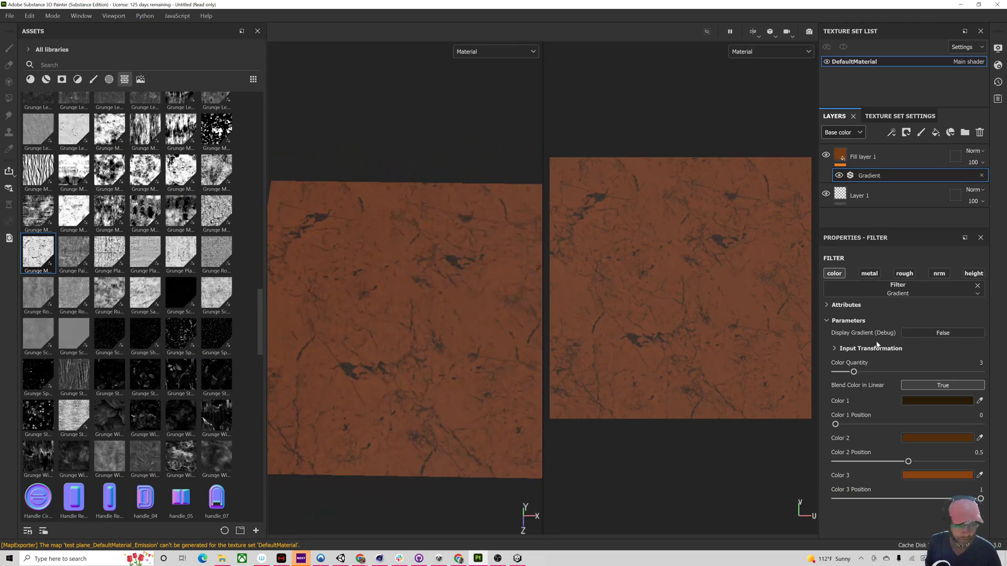
pyautogui.moveTo(462, 358)
pyautogui.keyDown('alt'); pyautogui.mouseDown()
pyautogui.moveTo(461, 383)
pyautogui.moveTo(461, 368)
pyautogui.mouseUp(); pyautogui.keyUp('alt')
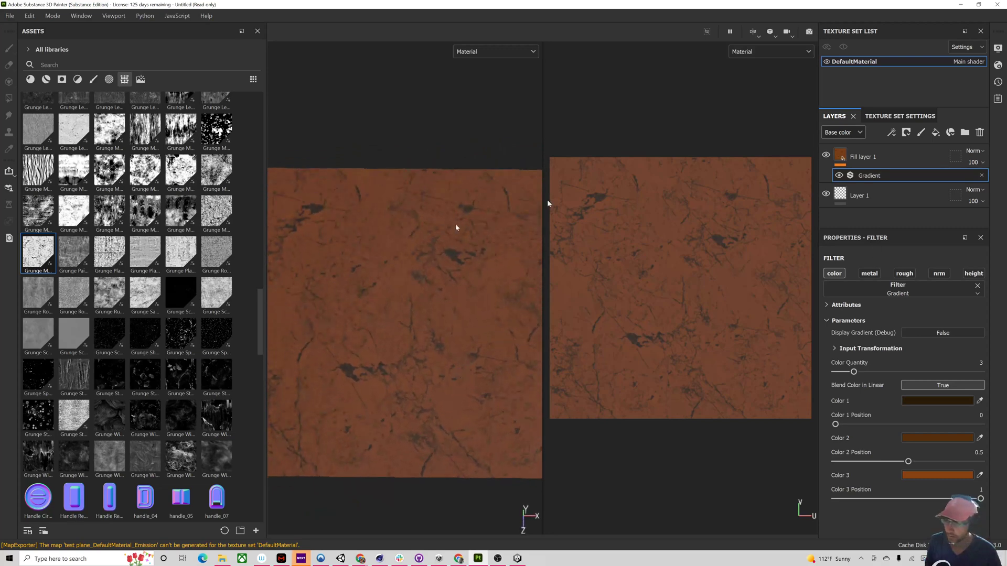
pyautogui.click(871, 160)
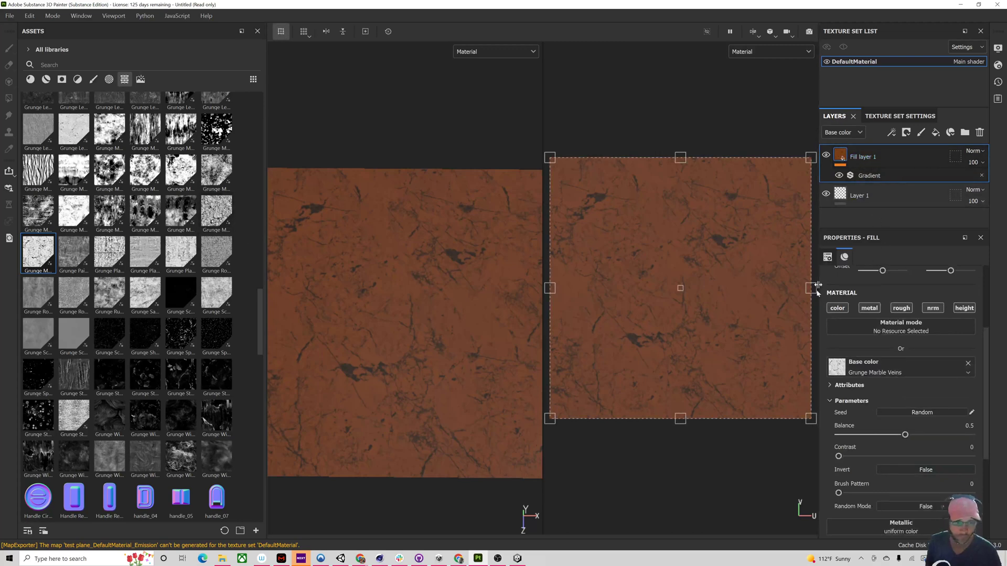
pyautogui.click(935, 133)
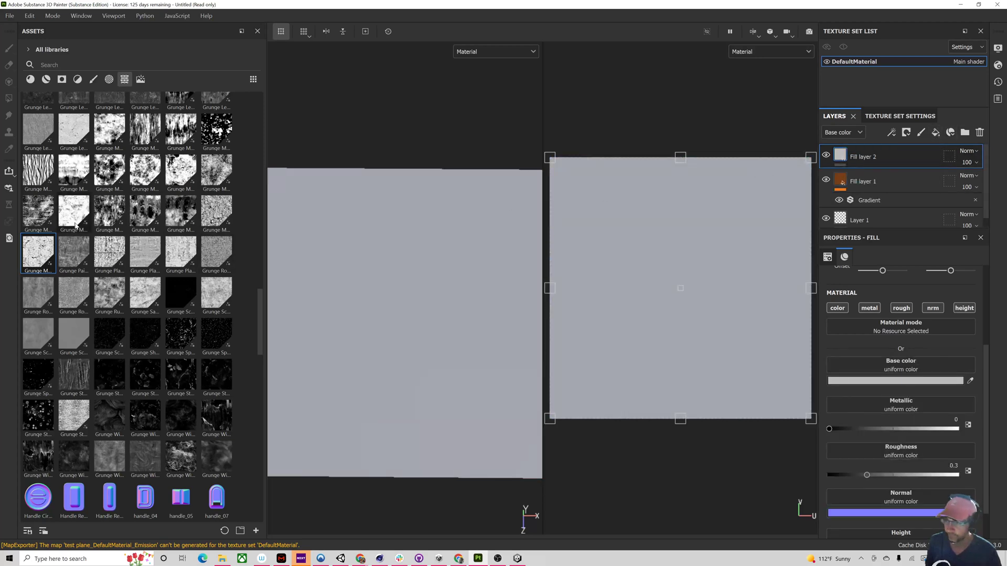
pyautogui.moveTo(192, 173)
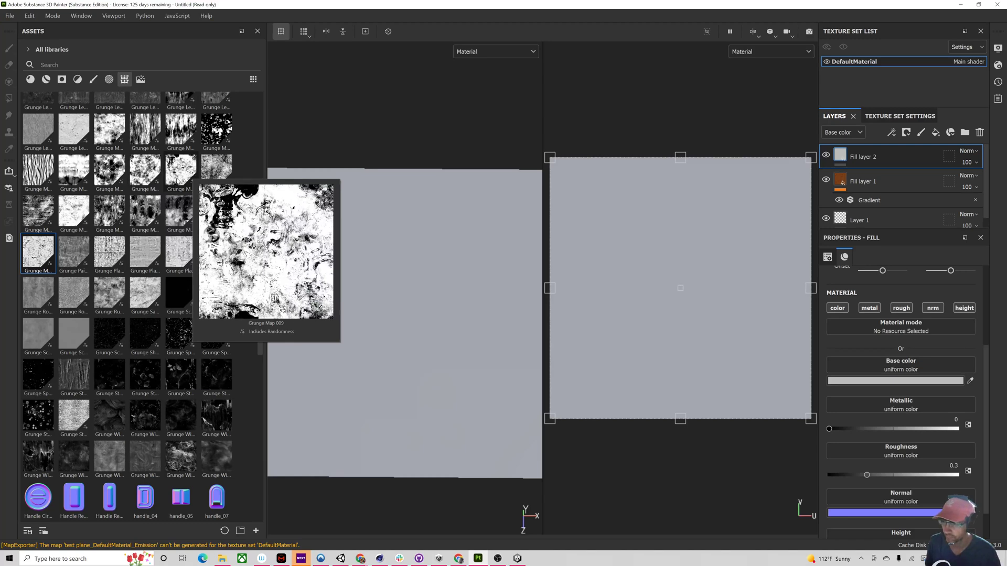
# Step: Compare grunge previews and assign Grunge Map 010 to the base color of Fill layer 2
pyautogui.moveTo(116, 225)
pyautogui.moveTo(102, 252)
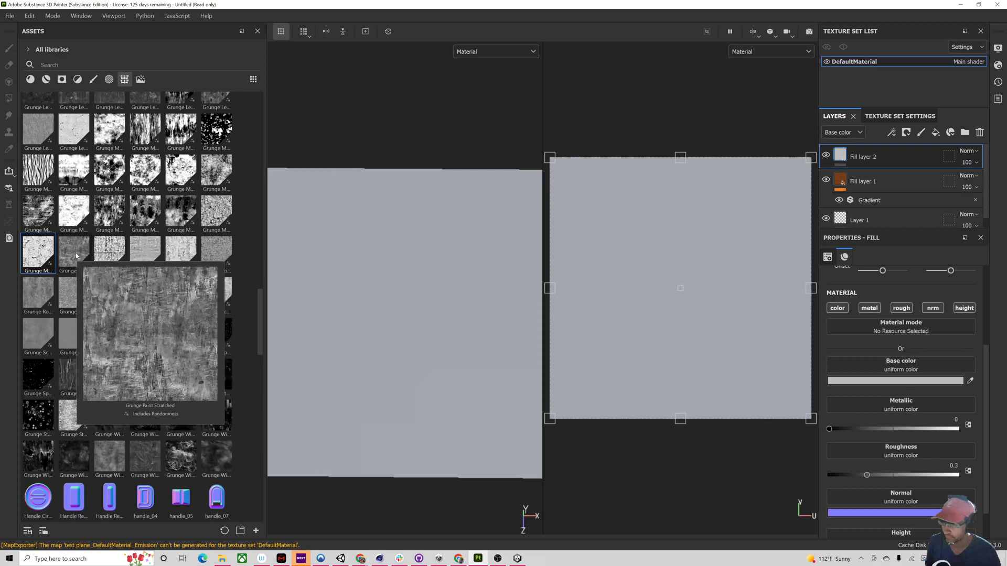
pyautogui.moveTo(226, 176)
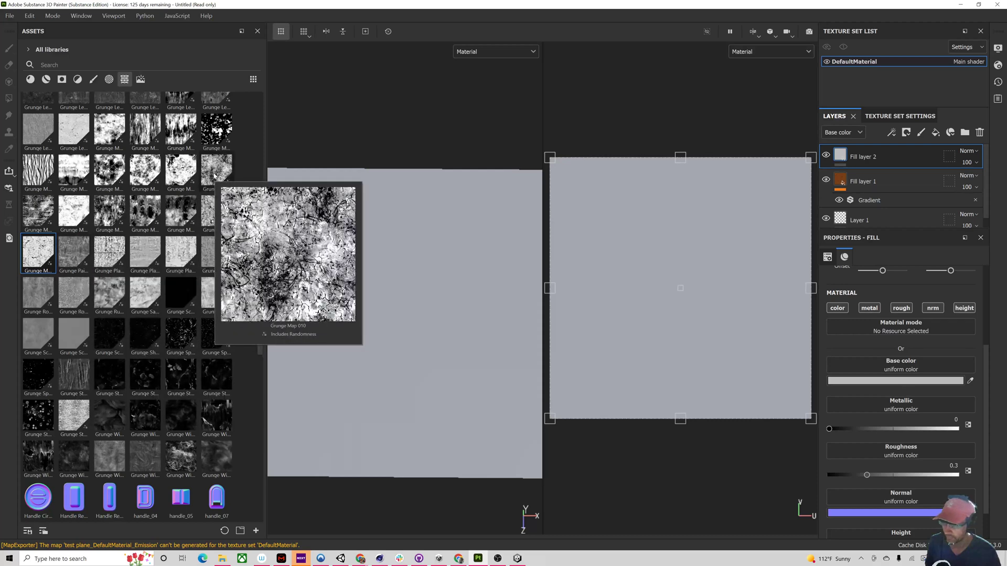
pyautogui.moveTo(217, 176); pyautogui.dragTo(449, 303)
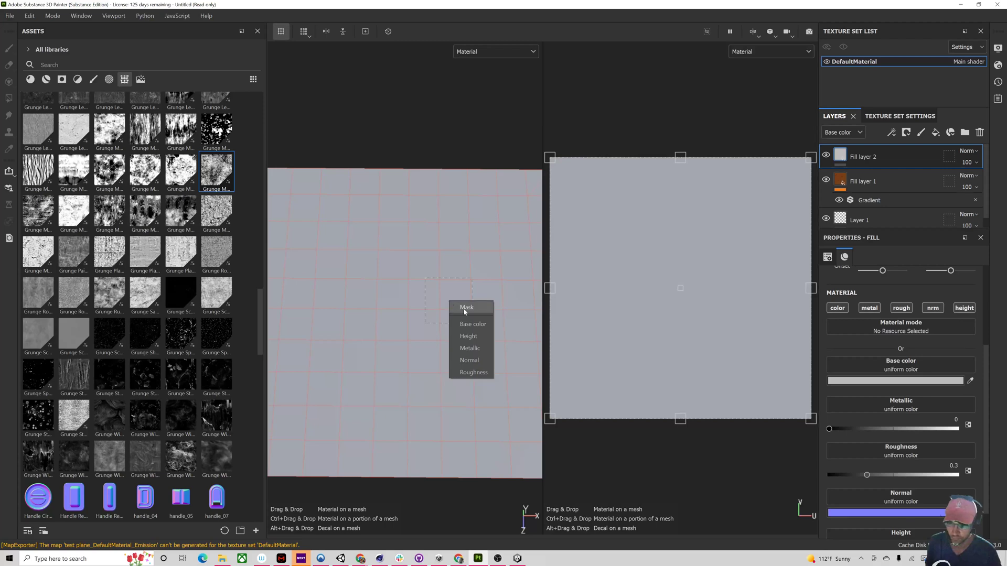
pyautogui.click(404, 275)
pyautogui.moveTo(217, 181); pyautogui.dragTo(904, 370)
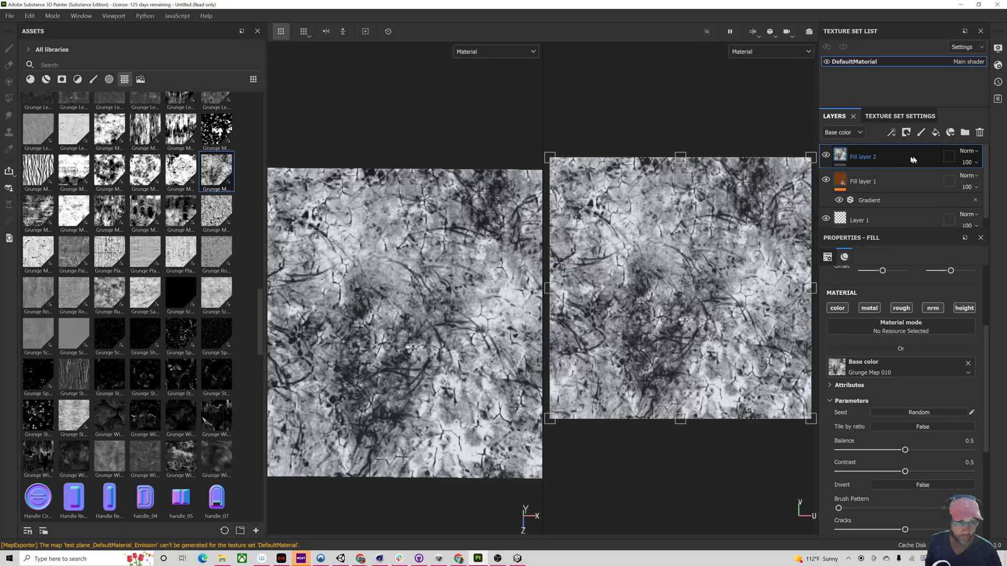
# Step: Change the base color blending mode of Fill layer 2 to Overlay and check the result on the plane
pyautogui.click(969, 151)
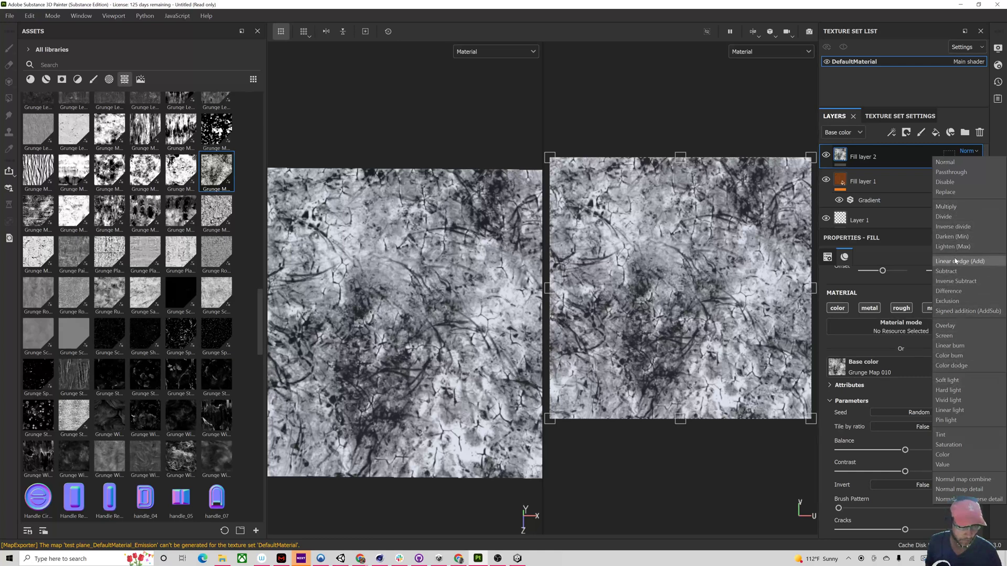
pyautogui.click(957, 327)
pyautogui.keyDown('alt'); pyautogui.moveTo(457, 333); pyautogui.dragTo(418, 303); pyautogui.keyUp('alt')
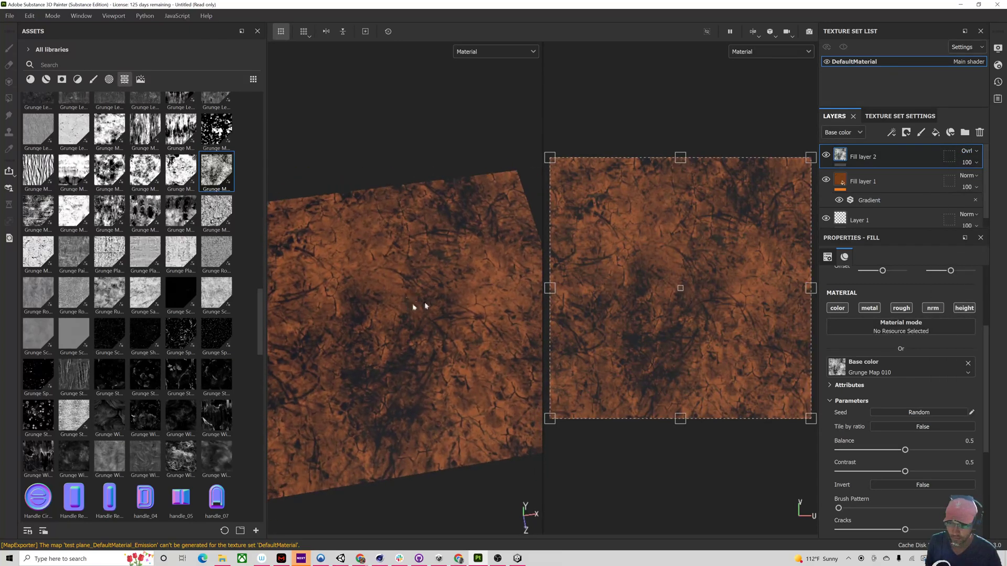
# Step: Add a filter to Fill layer 2 and choose Gradient as its type
pyautogui.rightClick(867, 158)
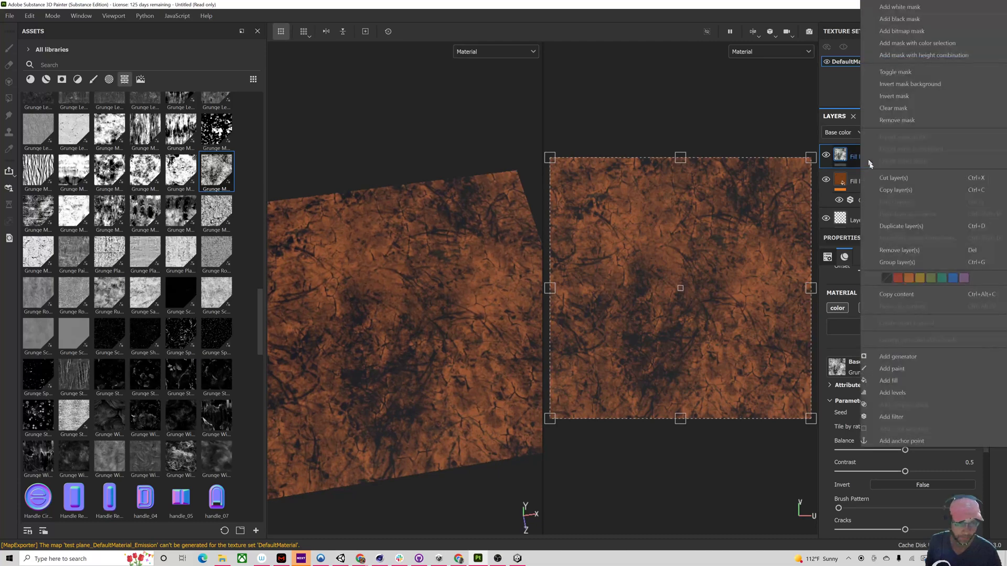
pyautogui.click(897, 418)
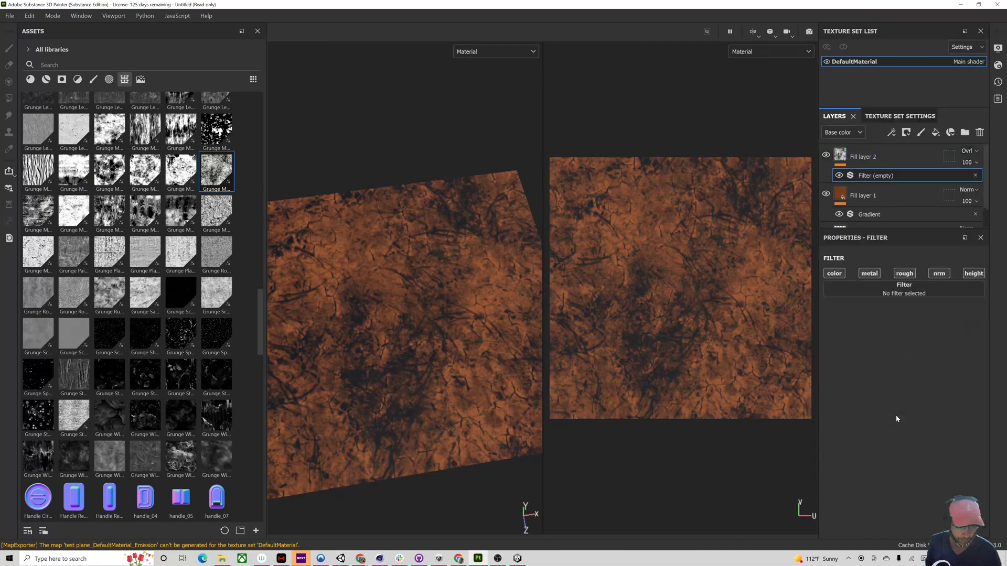
pyautogui.click(882, 292)
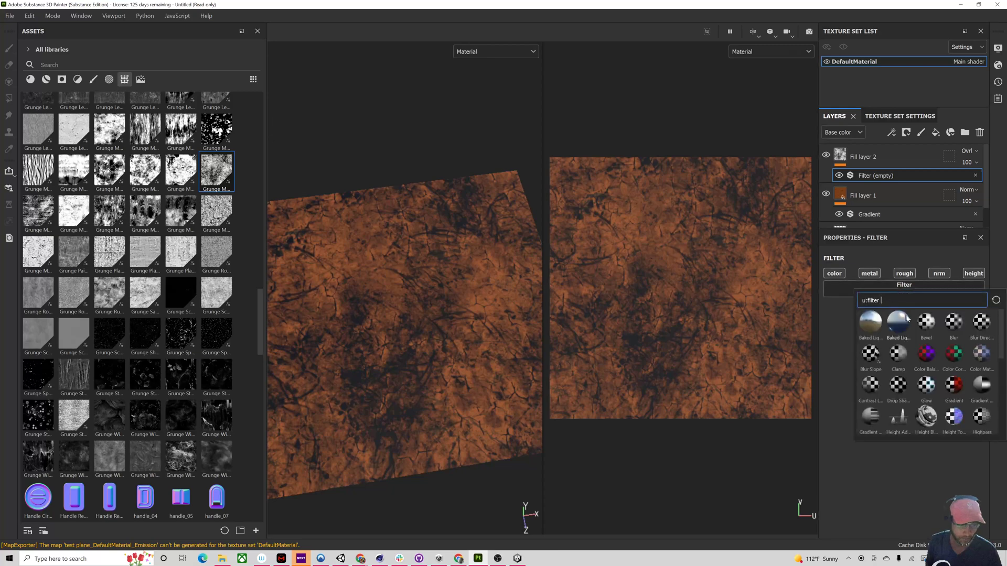
pyautogui.click(951, 385)
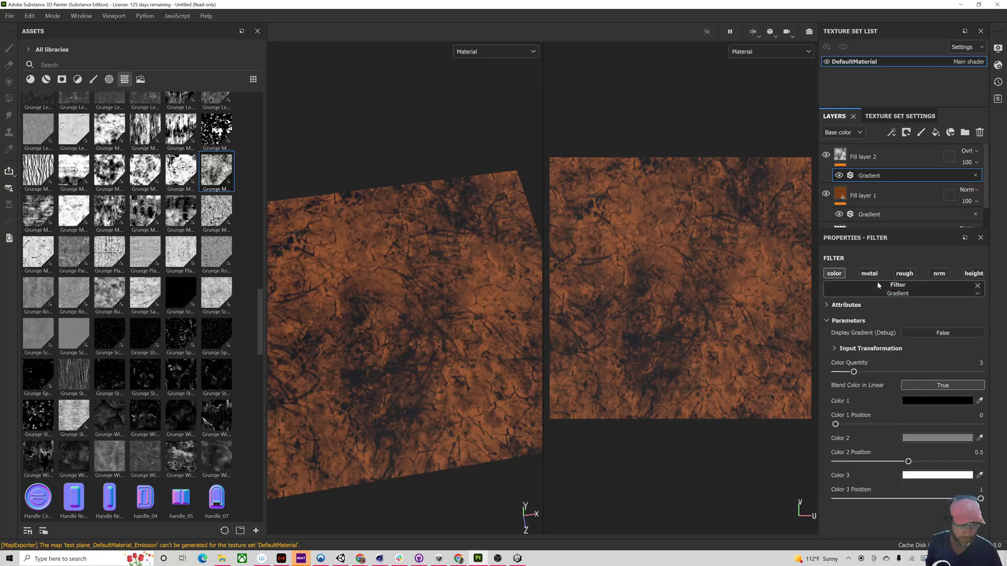
# Step: Set Color 1 of Fill layer 2's gradient to the khaki tone A59B60
pyautogui.click(936, 400)
pyautogui.click(894, 373)
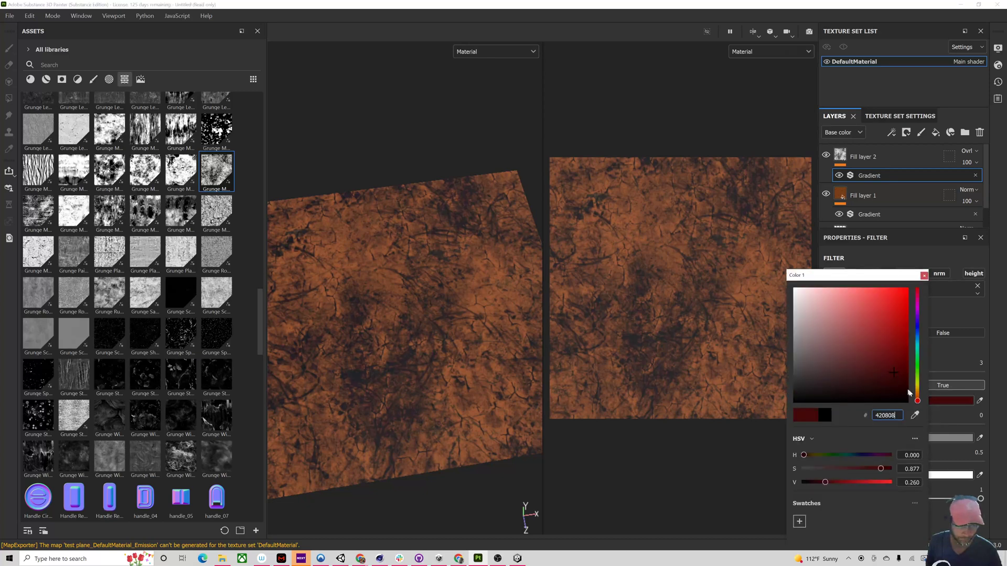
pyautogui.moveTo(918, 402)
pyautogui.mouseDown()
pyautogui.moveTo(918, 367)
pyautogui.moveTo(903, 384)
pyautogui.moveTo(850, 348)
pyautogui.moveTo(821, 300)
pyautogui.moveTo(845, 328)
pyautogui.moveTo(816, 311)
pyautogui.moveTo(836, 313)
pyautogui.moveTo(841, 329)
pyautogui.mouseUp()
pyautogui.click(890, 377)
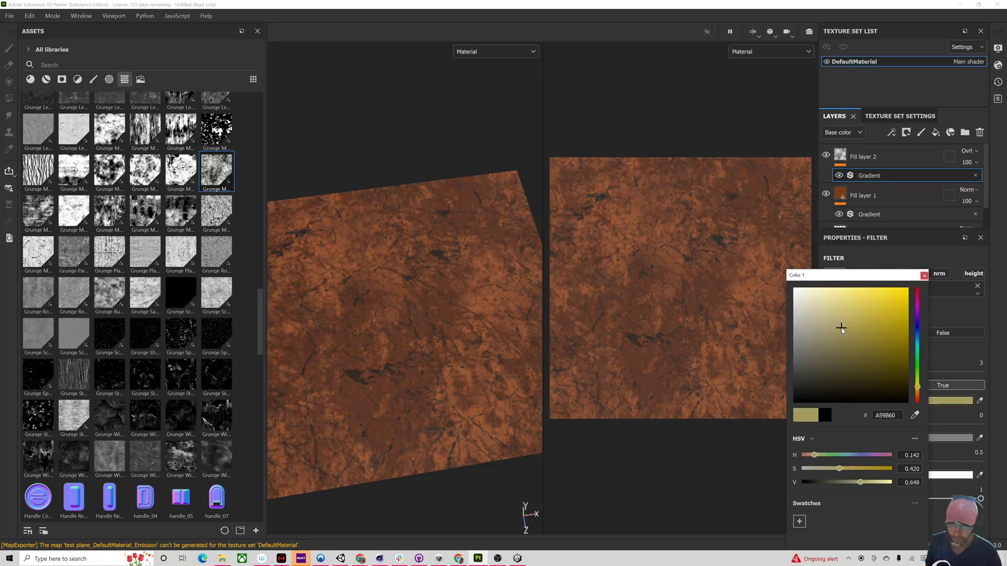
pyautogui.click(924, 276)
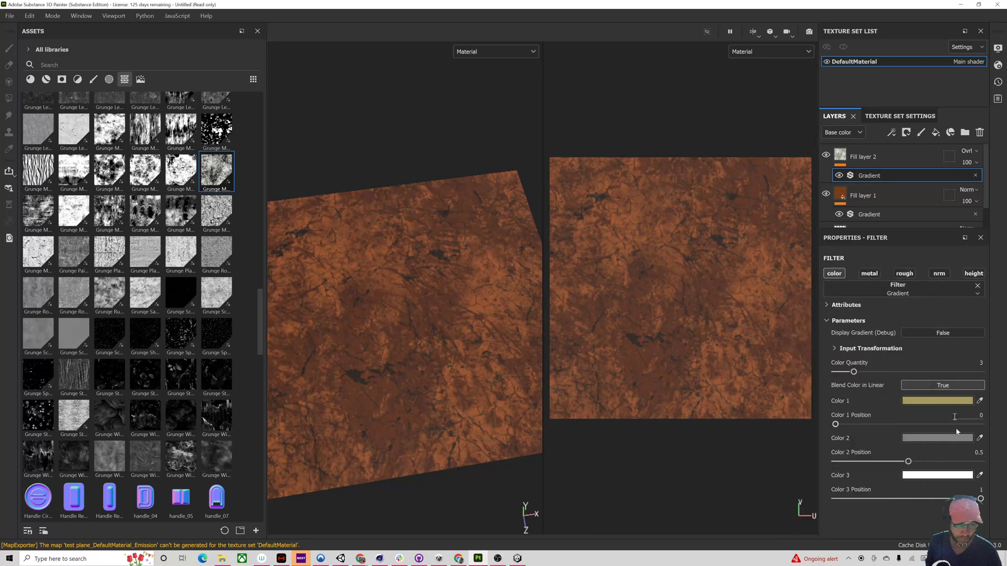
# Step: Set Color 2 of Fill layer 2's gradient to a strongly saturated medium brown with an orange hue
pyautogui.click(953, 439)
pyautogui.click(938, 389)
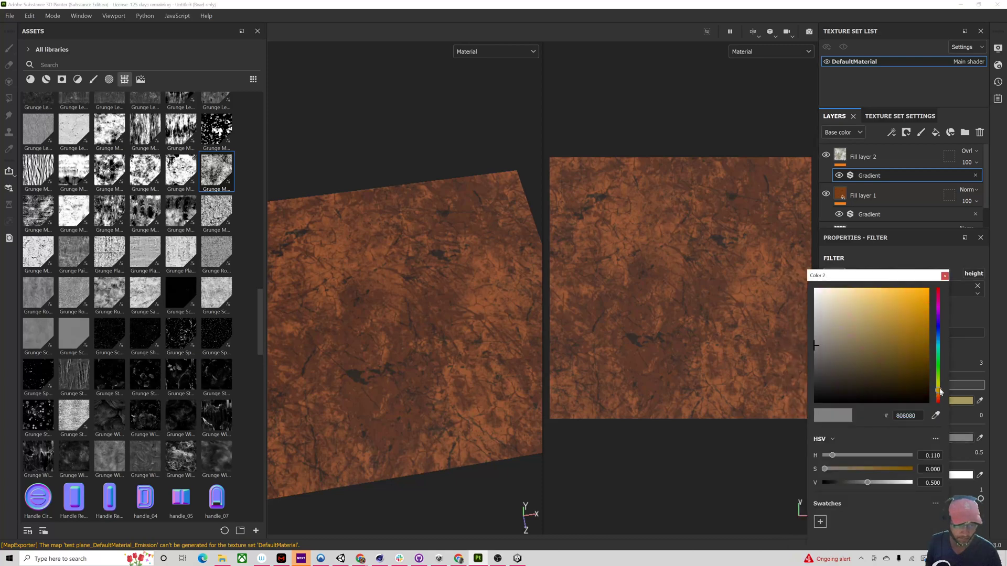
pyautogui.moveTo(919, 389); pyautogui.dragTo(885, 348)
pyautogui.moveTo(938, 399); pyautogui.dragTo(941, 391)
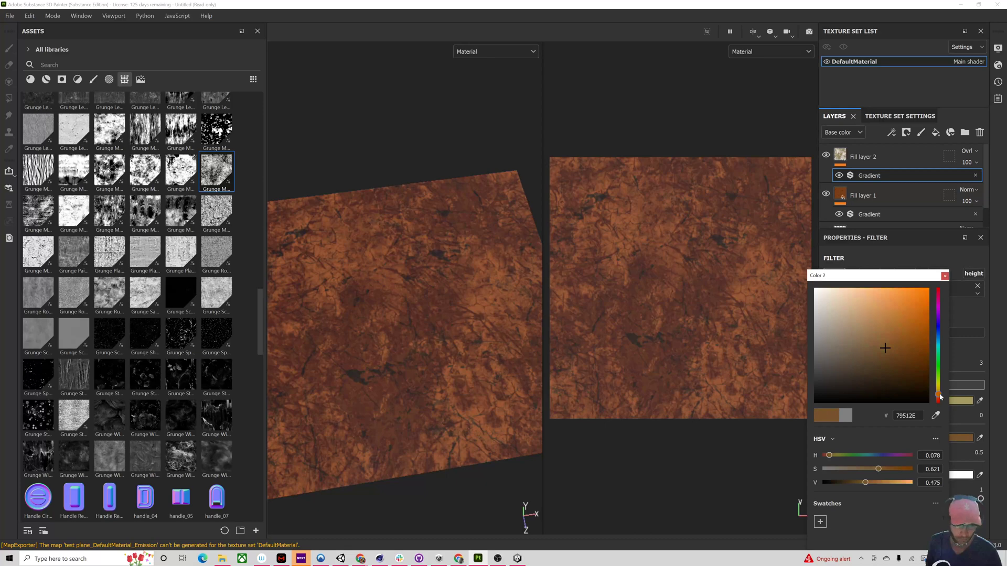
pyautogui.moveTo(884, 347)
pyautogui.mouseDown()
pyautogui.moveTo(925, 349)
pyautogui.moveTo(876, 350)
pyautogui.moveTo(902, 349)
pyautogui.mouseUp()
pyautogui.click(944, 275)
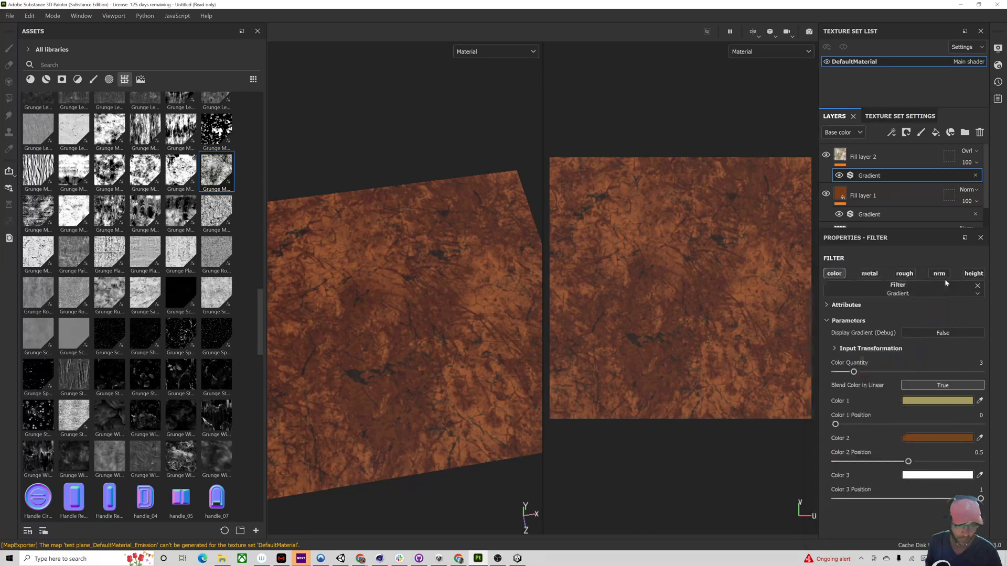
# Step: Try other tones for Color 3 of Fill layer 2's gradient and return it to white FFFFFF
pyautogui.click(932, 475)
pyautogui.moveTo(929, 399)
pyautogui.mouseDown()
pyautogui.moveTo(825, 313)
pyautogui.moveTo(836, 297)
pyautogui.moveTo(899, 292)
pyautogui.moveTo(811, 304)
pyautogui.moveTo(782, 274)
pyautogui.mouseUp()
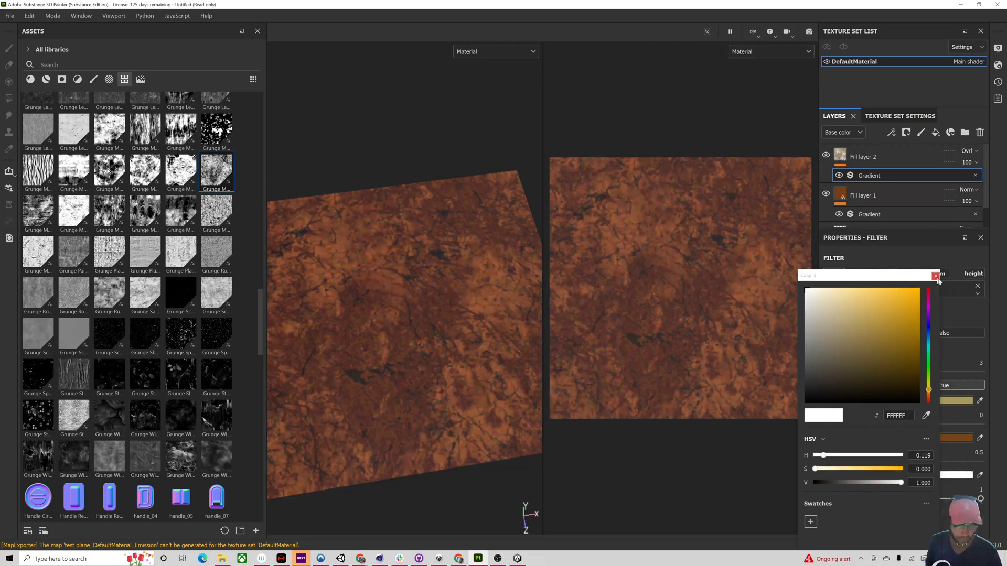
pyautogui.click(792, 463)
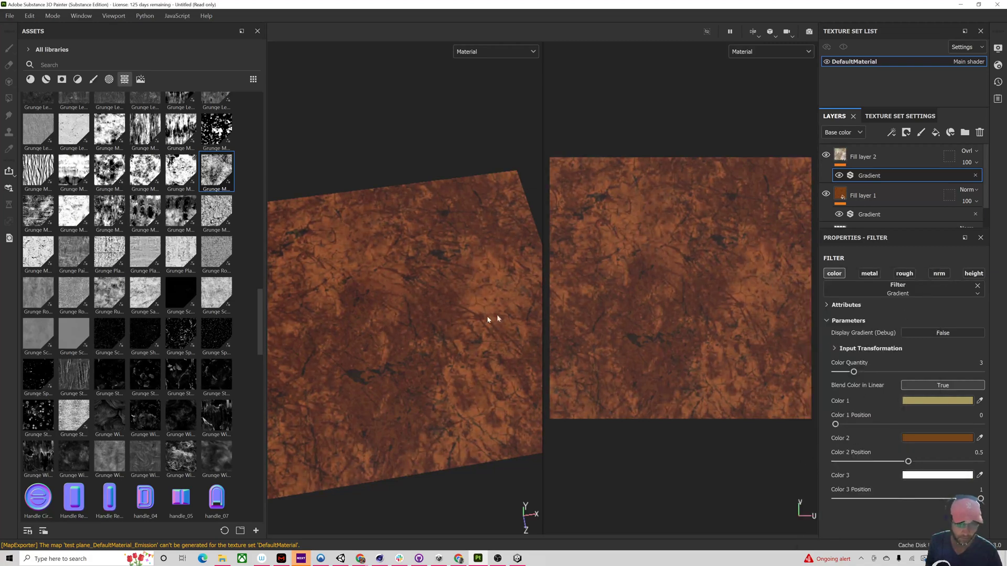
# Step: Lower the base color opacity of Fill layer 2 to 82 and inspect the blend on the plane
pyautogui.keyDown('alt'); pyautogui.moveTo(496, 315); pyautogui.dragTo(472, 336); pyautogui.keyUp('alt')
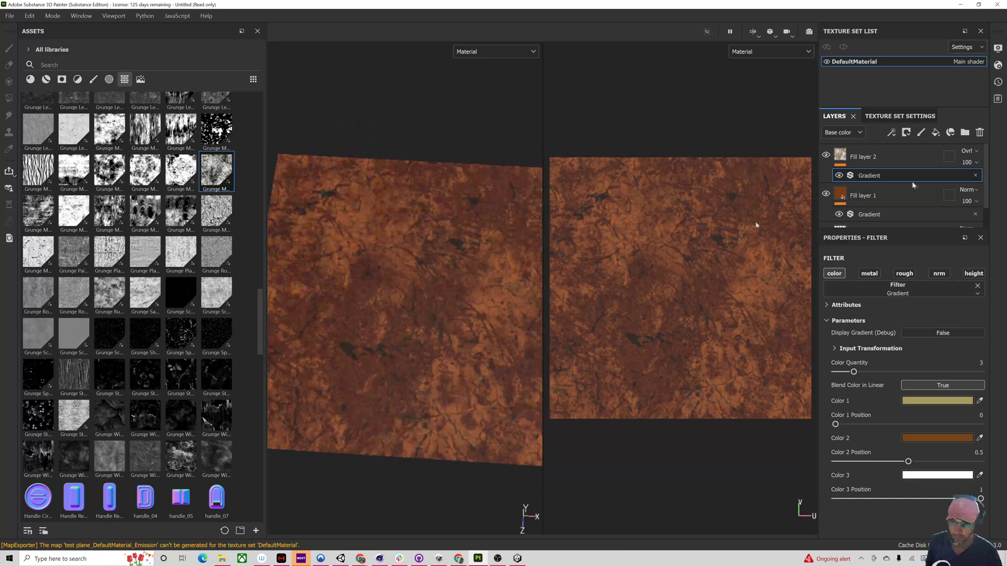
pyautogui.click(976, 163)
pyautogui.moveTo(992, 181)
pyautogui.mouseDown()
pyautogui.moveTo(960, 181)
pyautogui.moveTo(996, 184)
pyautogui.moveTo(952, 196)
pyautogui.moveTo(992, 197)
pyautogui.mouseUp()
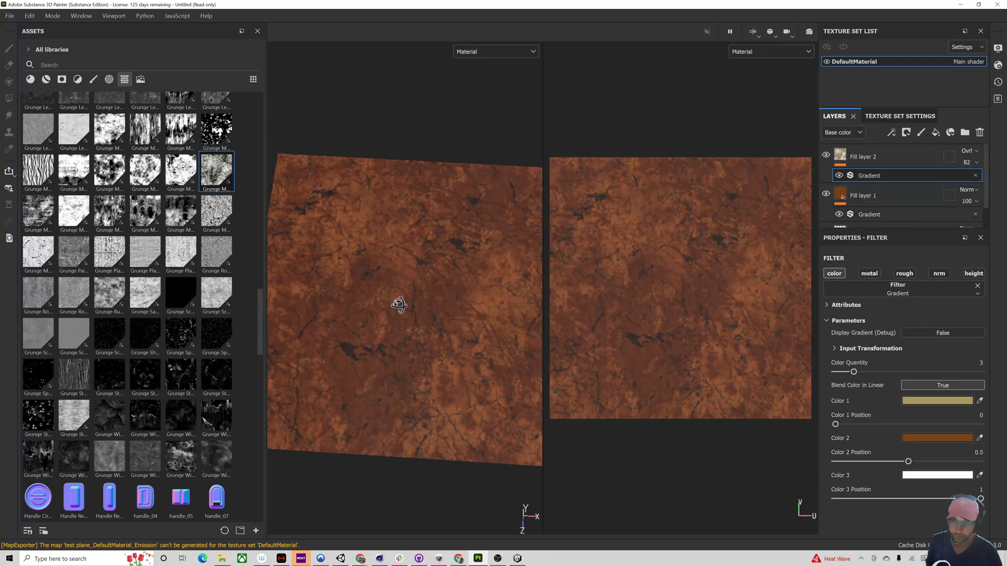
pyautogui.keyDown('alt'); pyautogui.moveTo(400, 304); pyautogui.dragTo(401, 327); pyautogui.keyUp('alt')
pyautogui.keyDown('alt'); pyautogui.moveTo(283, 260); pyautogui.dragTo(362, 200); pyautogui.keyUp('alt')
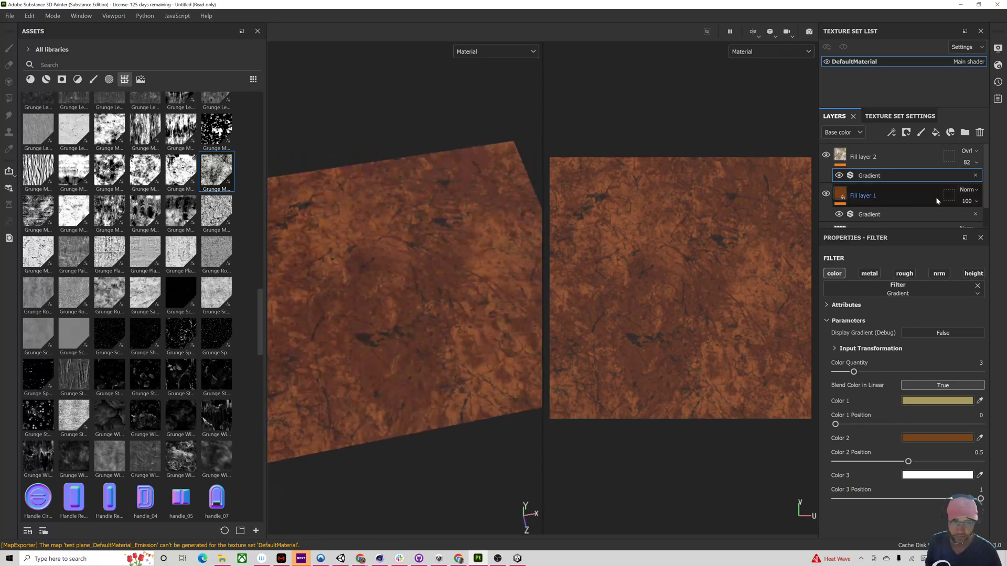
# Step: Assign Grunge Map 010 to the height channel of Fill layer 2
pyautogui.click(857, 156)
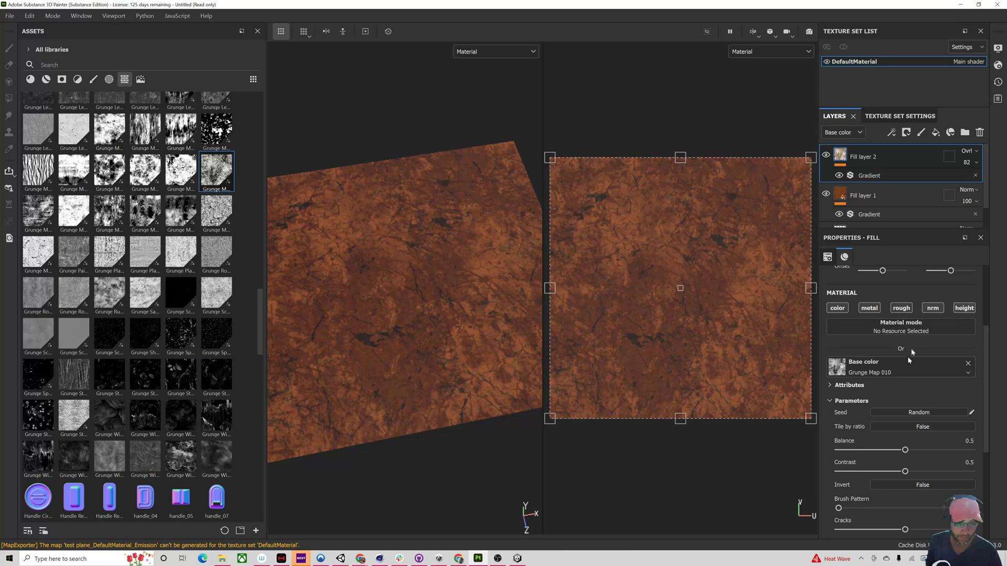
pyautogui.scroll(-5, 910, 359)
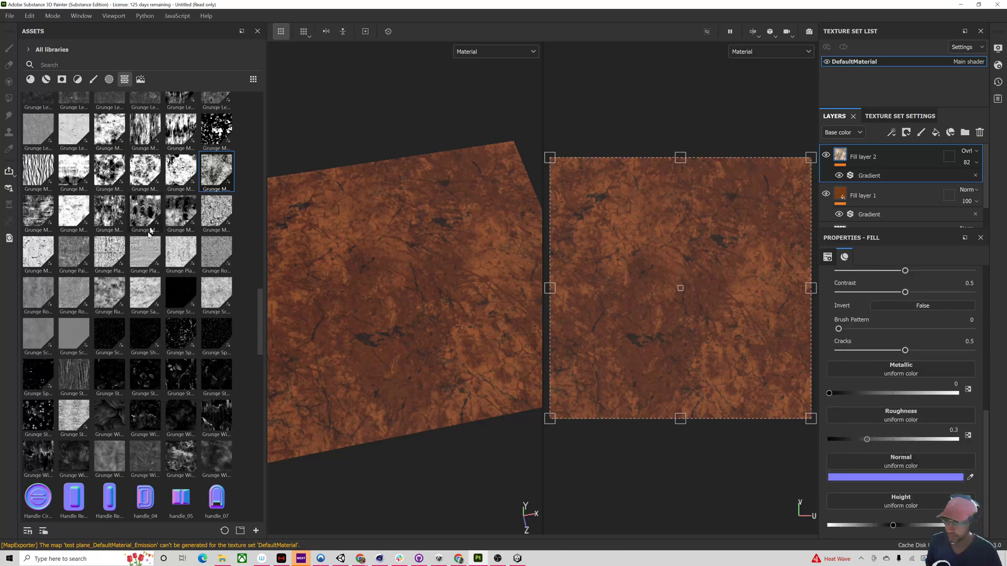
pyautogui.moveTo(74, 253)
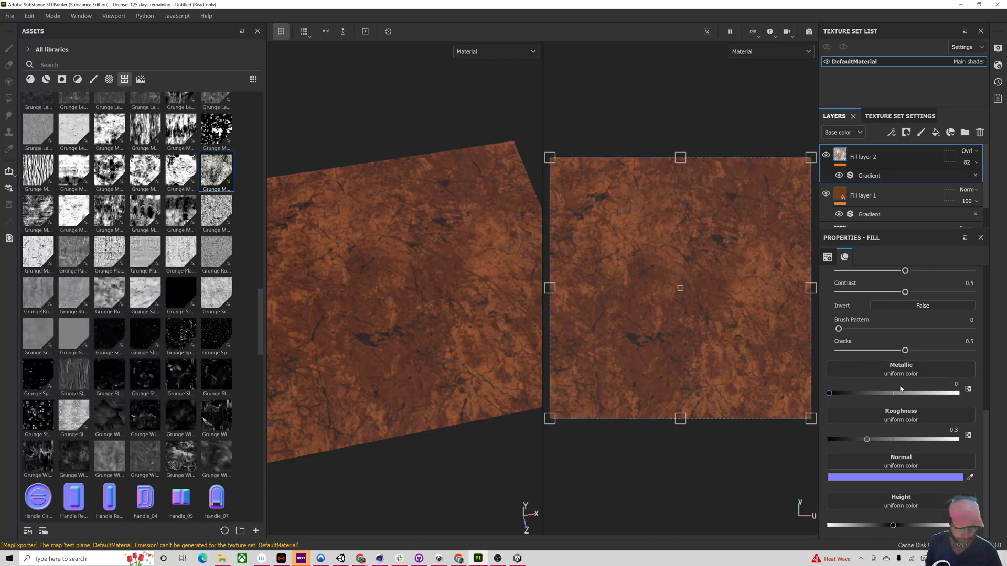
pyautogui.scroll(2, 900, 388)
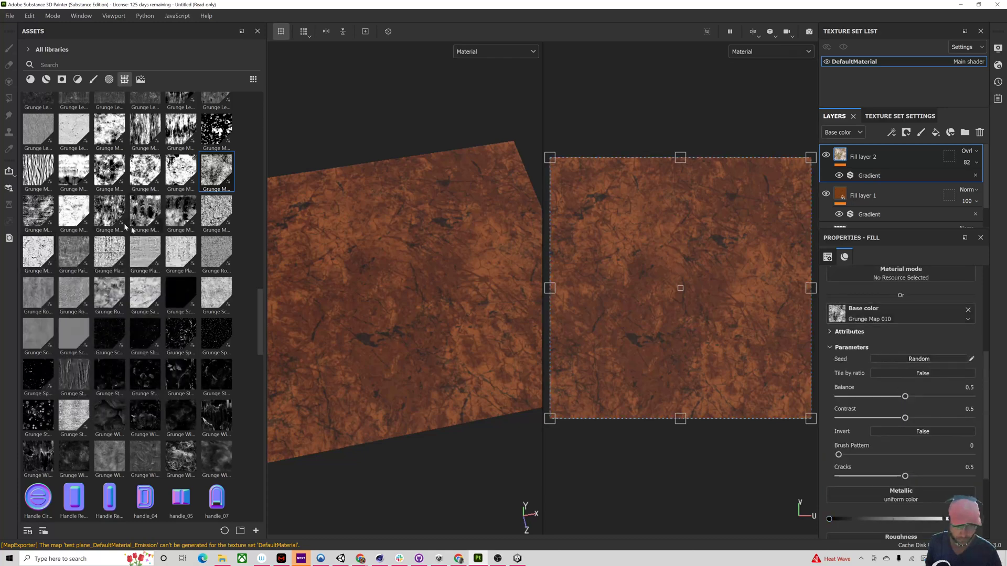
pyautogui.moveTo(111, 214)
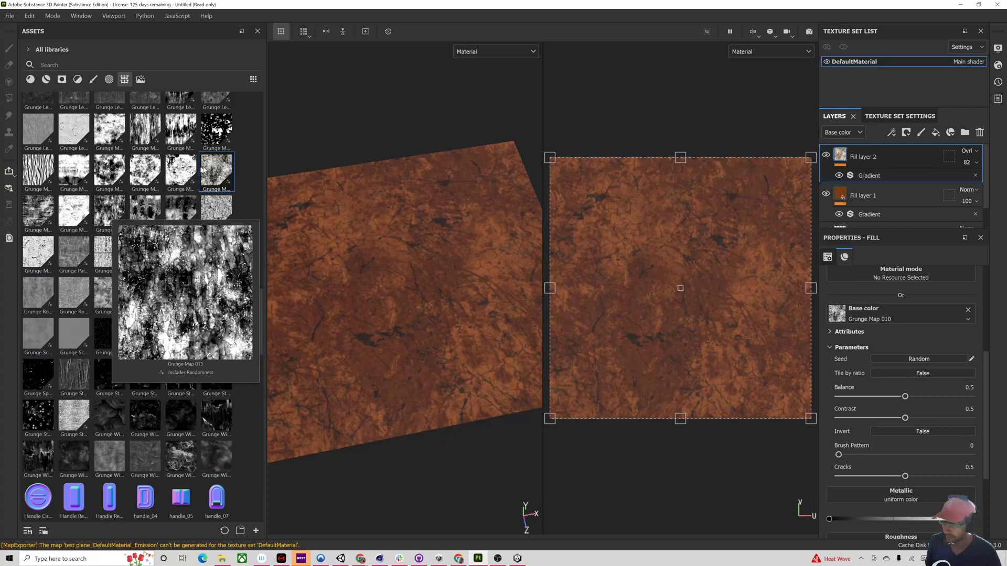
pyautogui.moveTo(226, 174)
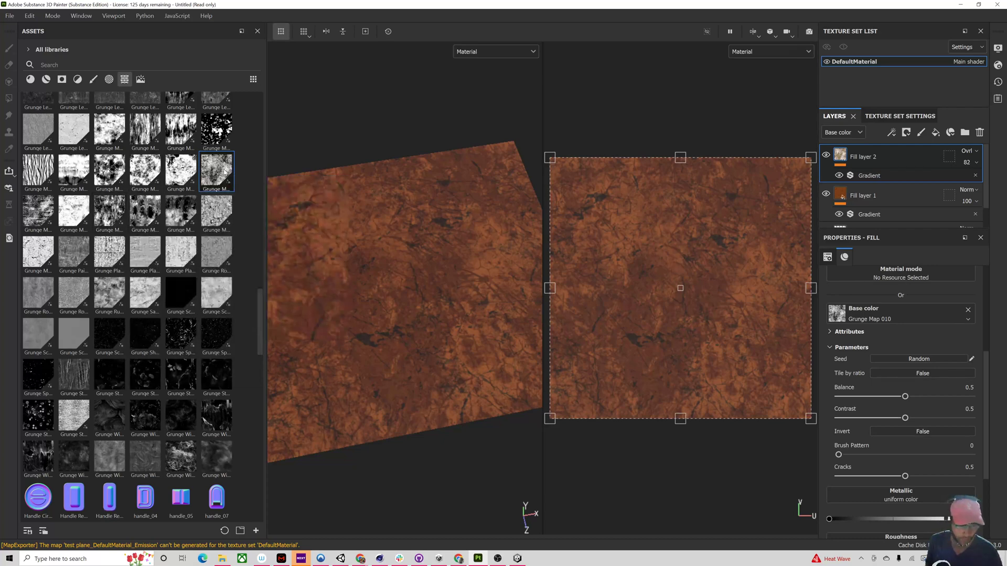
pyautogui.scroll(-3, 885, 355)
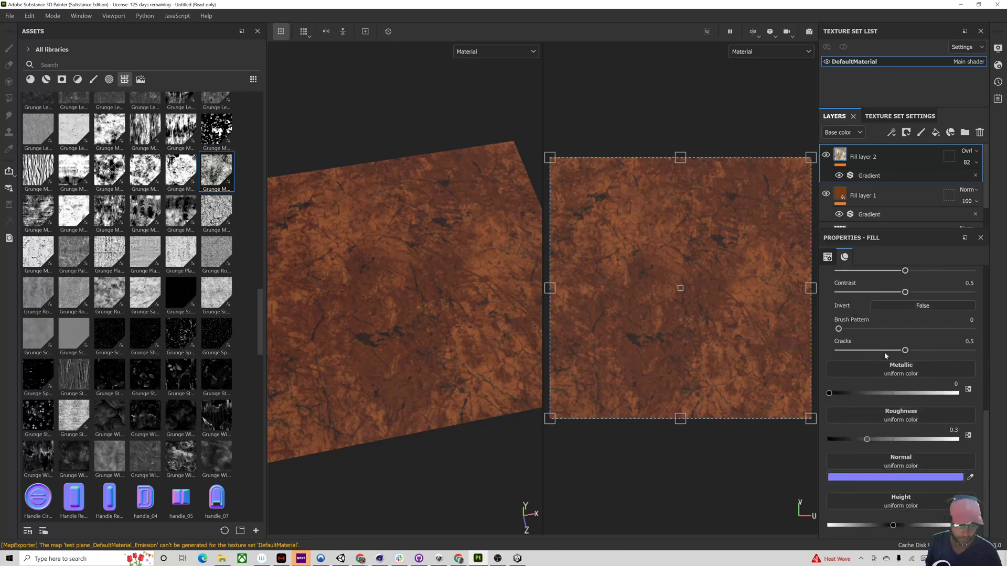
pyautogui.moveTo(220, 181); pyautogui.dragTo(895, 501)
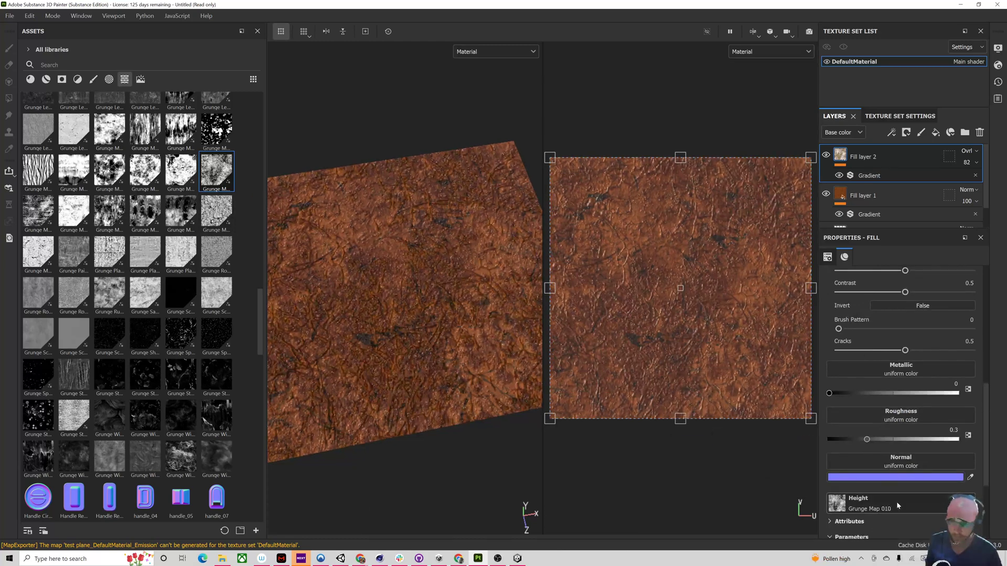
# Step: Inspect the relief up close, and set the height grunge's Balance to 0.45 and Contrast to 0.39
pyautogui.keyDown('alt'); pyautogui.moveTo(497, 366); pyautogui.dragTo(445, 292); pyautogui.keyUp('alt')
pyautogui.scroll(5, 433, 318)
pyautogui.keyDown('alt'); pyautogui.moveTo(466, 371); pyautogui.dragTo(425, 350); pyautogui.keyUp('alt')
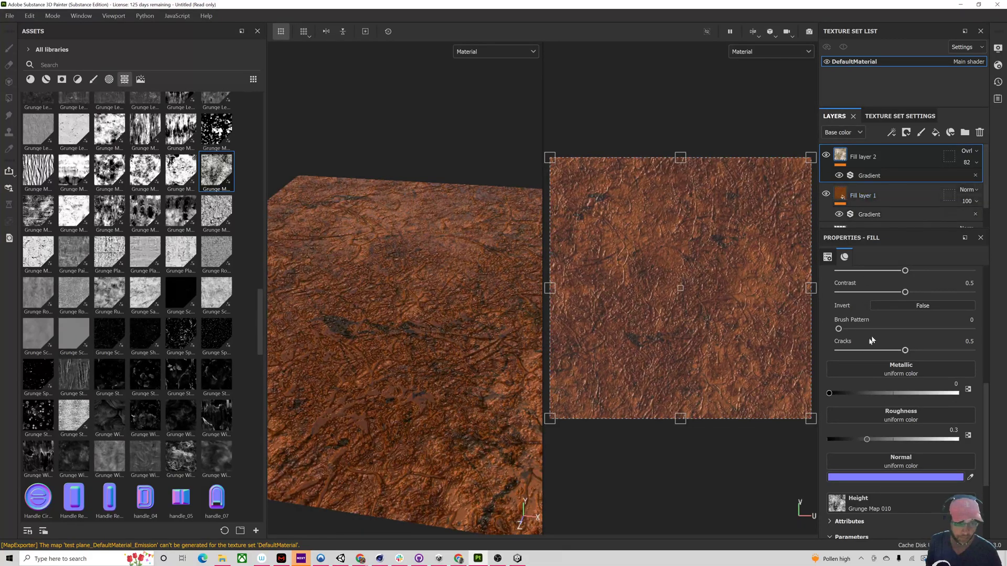
pyautogui.scroll(-4, 871, 496)
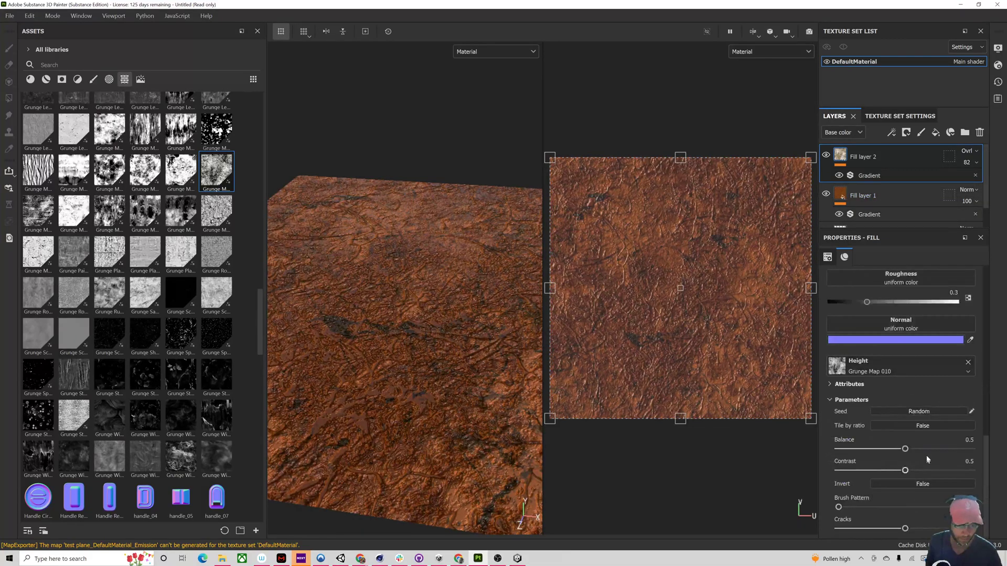
pyautogui.moveTo(904, 449); pyautogui.dragTo(881, 468)
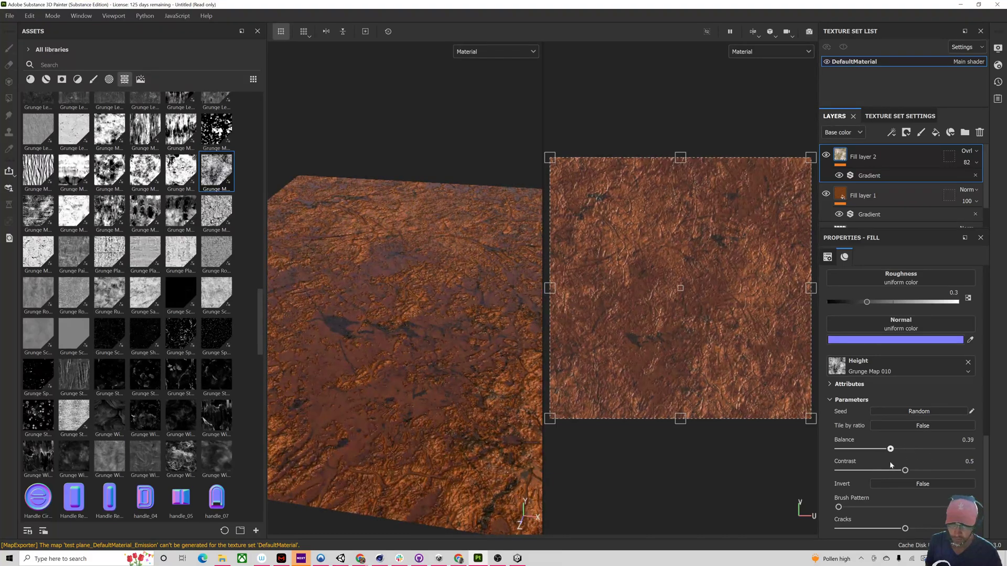
pyautogui.moveTo(904, 471); pyautogui.dragTo(942, 475)
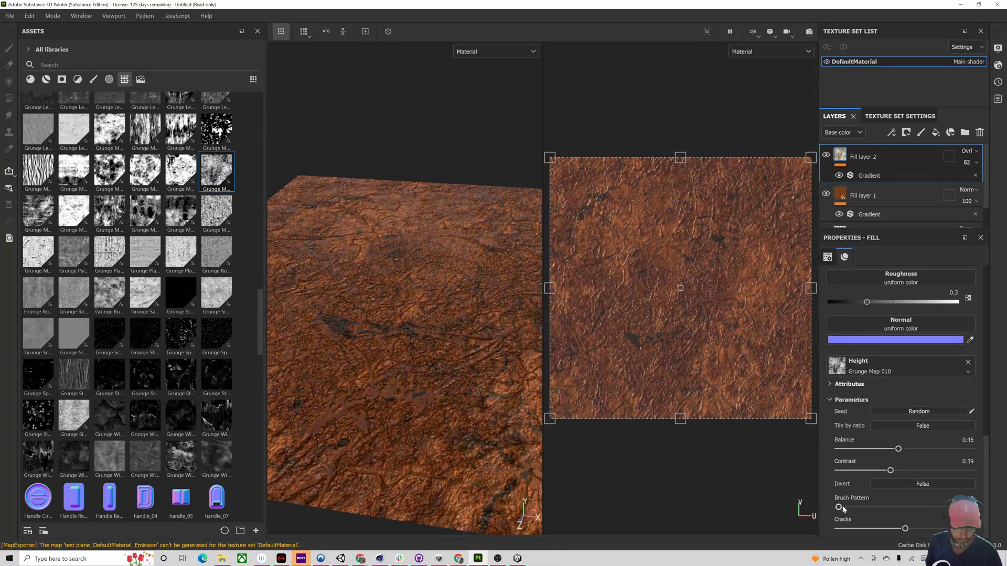
# Step: Try the height grunge's Brush Pattern, raise its Cracks amount, and set its Balance to 0.52
pyautogui.moveTo(846, 507)
pyautogui.mouseDown()
pyautogui.moveTo(884, 508)
pyautogui.moveTo(716, 505)
pyautogui.mouseUp()
pyautogui.moveTo(904, 529); pyautogui.dragTo(952, 528)
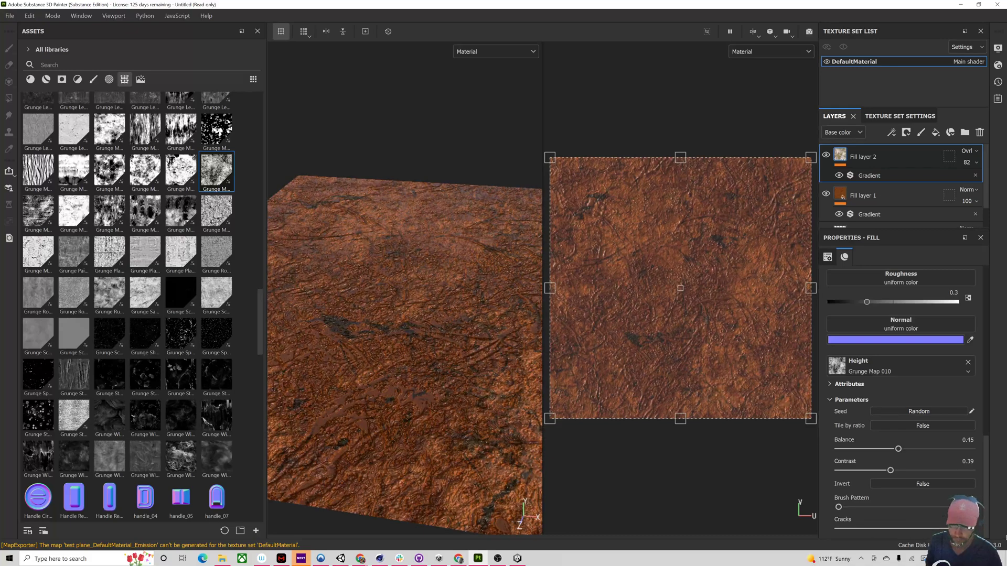
pyautogui.moveTo(898, 449)
pyautogui.mouseDown()
pyautogui.moveTo(879, 450)
pyautogui.moveTo(906, 450)
pyautogui.mouseUp()
pyautogui.keyDown('alt'); pyautogui.moveTo(403, 409); pyautogui.dragTo(403, 302); pyautogui.keyUp('alt')
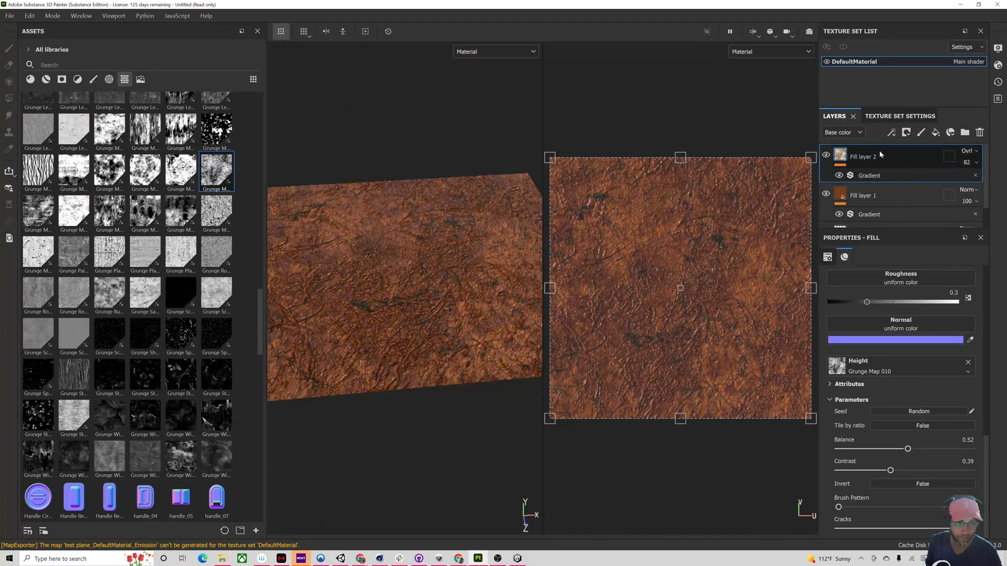
# Step: Add a Levels effect to Fill layer 2 and set its affected channel to Height
pyautogui.click(849, 134)
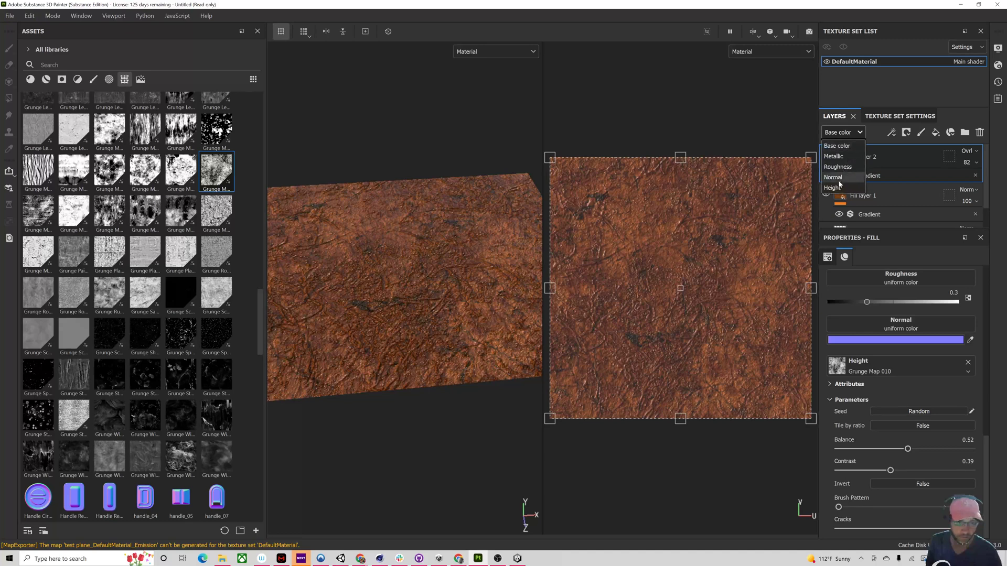
pyautogui.click(857, 183)
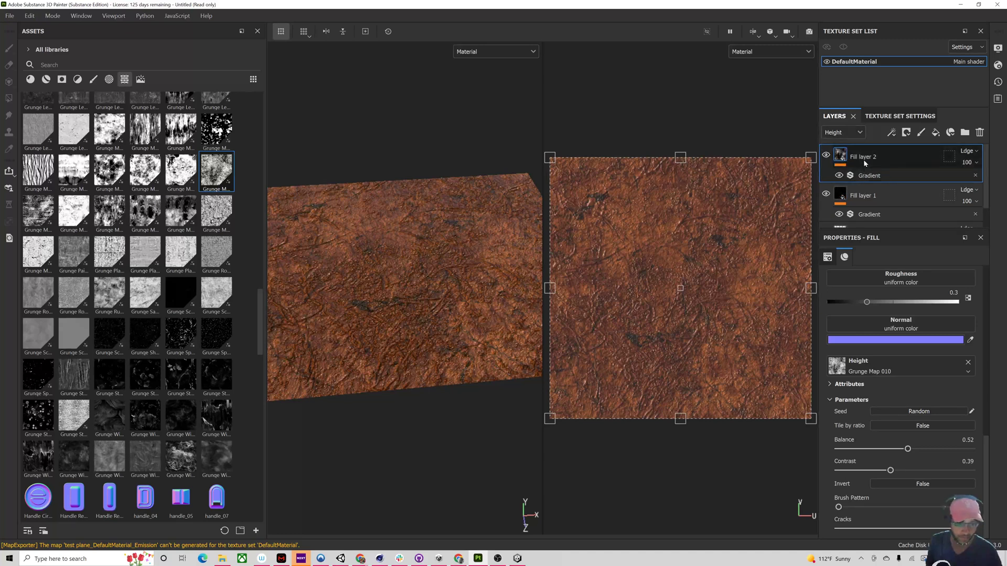
pyautogui.rightClick(865, 164)
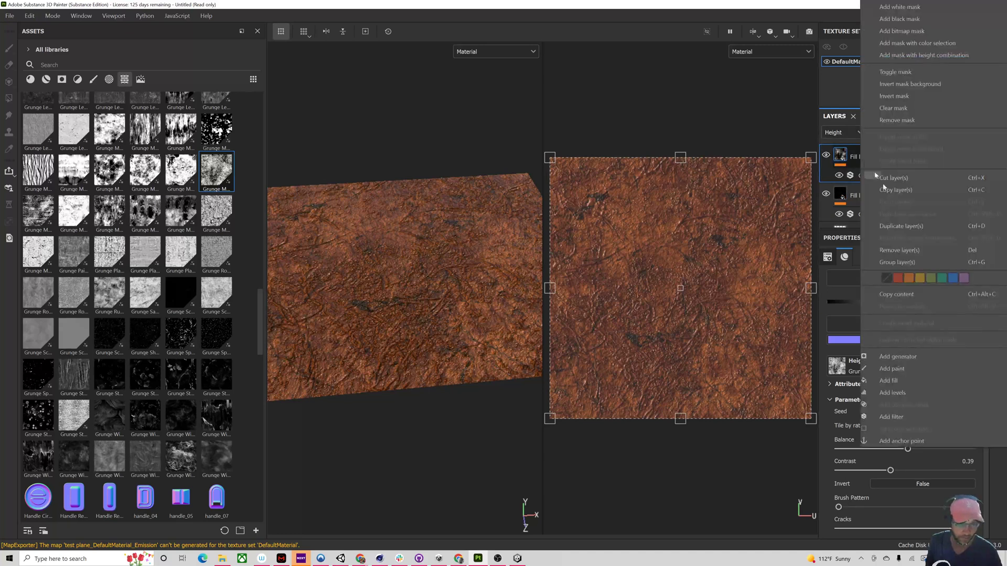
pyautogui.click(896, 394)
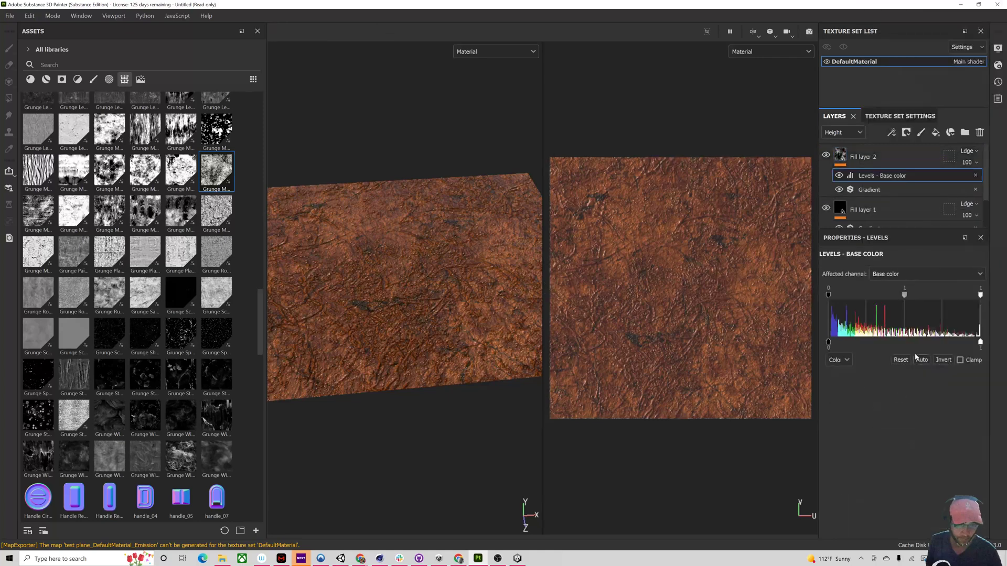
pyautogui.click(875, 275)
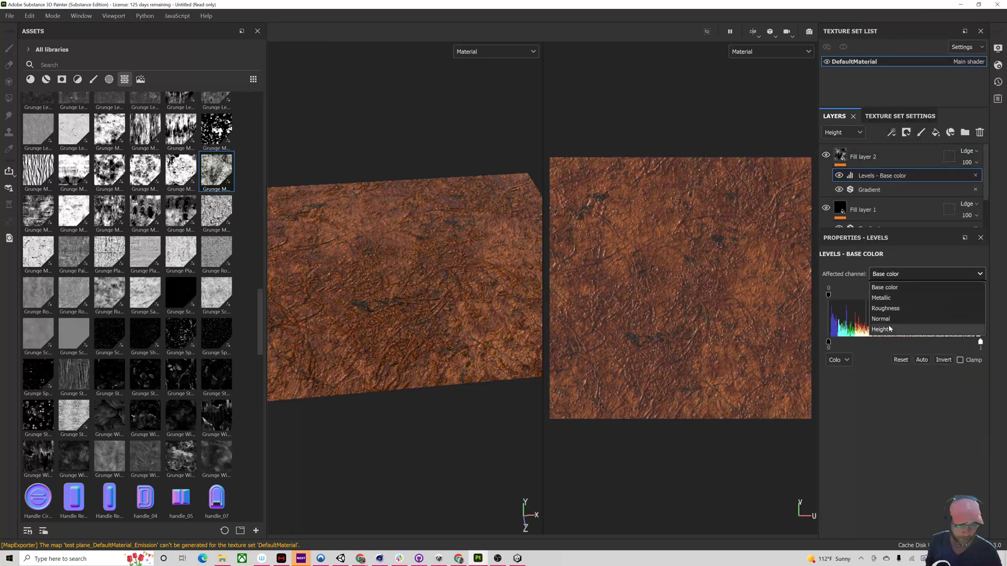
pyautogui.click(888, 327)
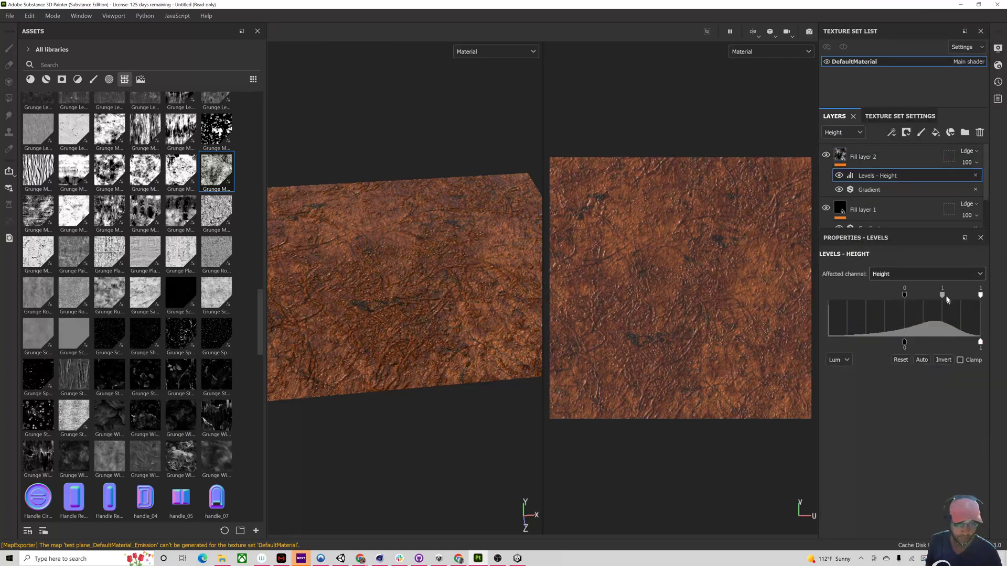
# Step: Raise the height Levels' input midtone to about 11 and its input black point to 0.03, and inspect the relief up close
pyautogui.moveTo(943, 294); pyautogui.dragTo(964, 309)
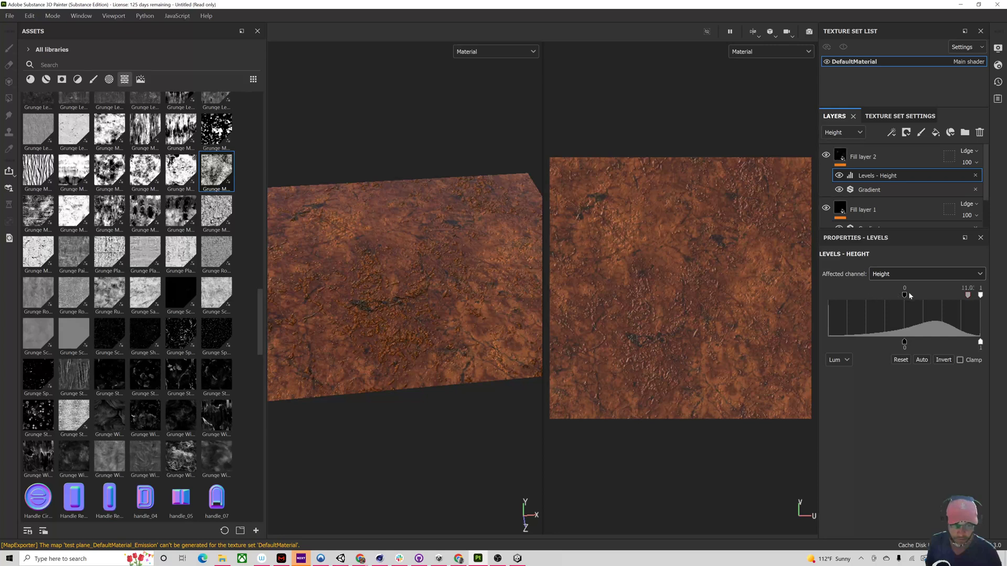
pyautogui.moveTo(905, 296)
pyautogui.mouseDown()
pyautogui.moveTo(919, 294)
pyautogui.moveTo(908, 298)
pyautogui.mouseUp()
pyautogui.keyDown('alt'); pyautogui.moveTo(271, 280); pyautogui.dragTo(265, 330); pyautogui.keyUp('alt')
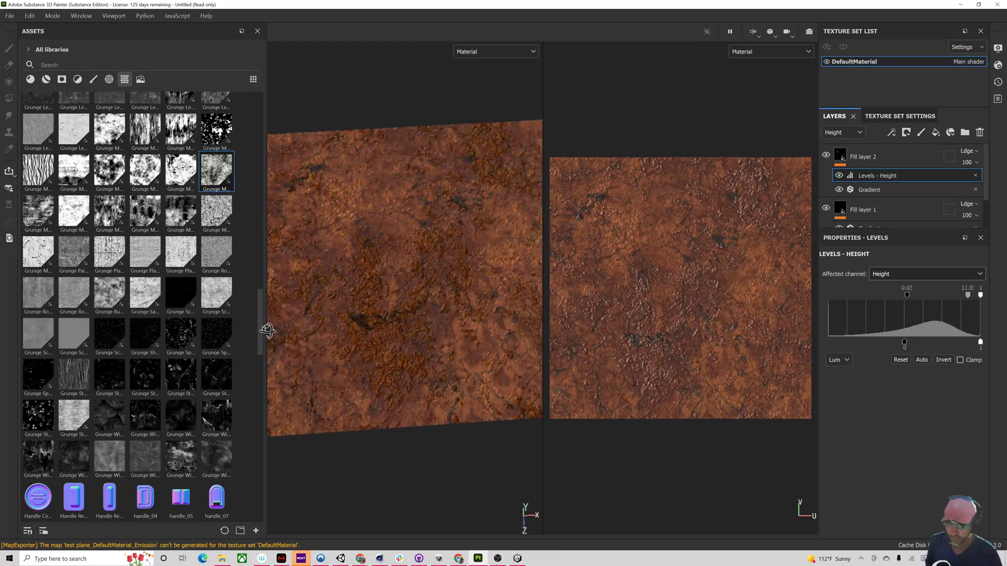
pyautogui.scroll(5, 438, 276)
pyautogui.keyDown('alt'); pyautogui.moveTo(434, 277); pyautogui.dragTo(405, 244); pyautogui.keyUp('alt')
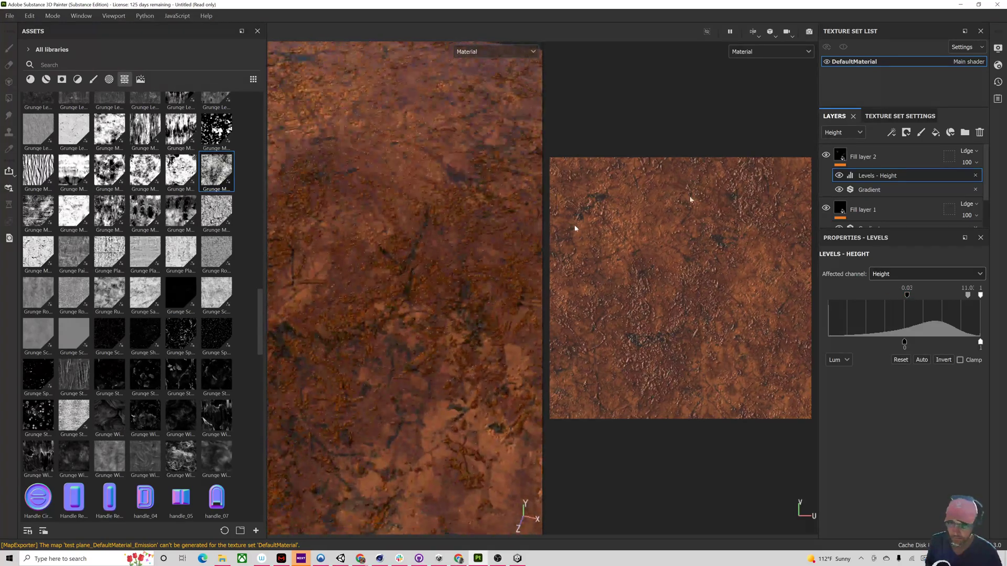
# Step: Display the Roughness channel in the layer stack and lower Fill layer 2's uniform roughness to its minimum
pyautogui.click(868, 163)
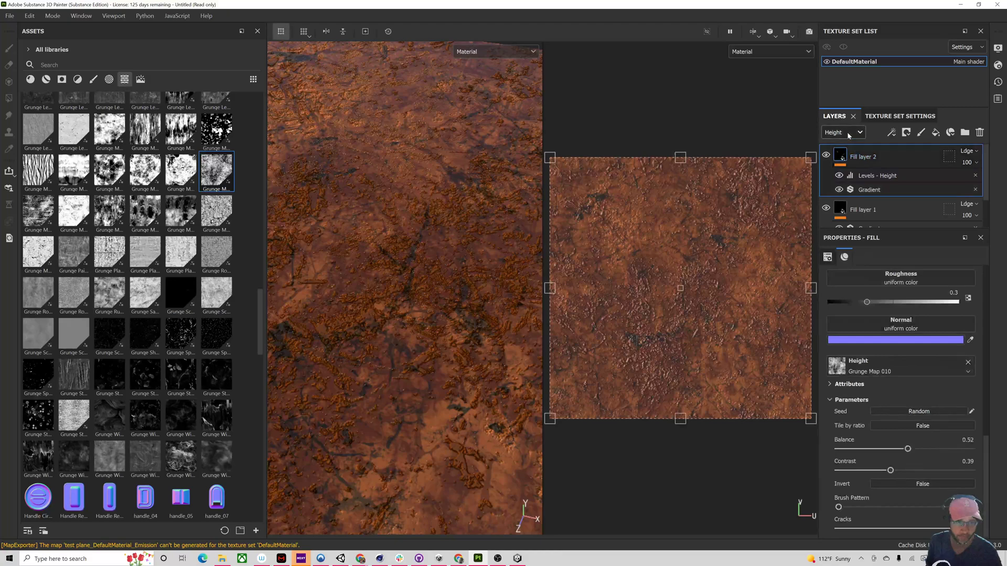
pyautogui.click(848, 131)
pyautogui.click(846, 165)
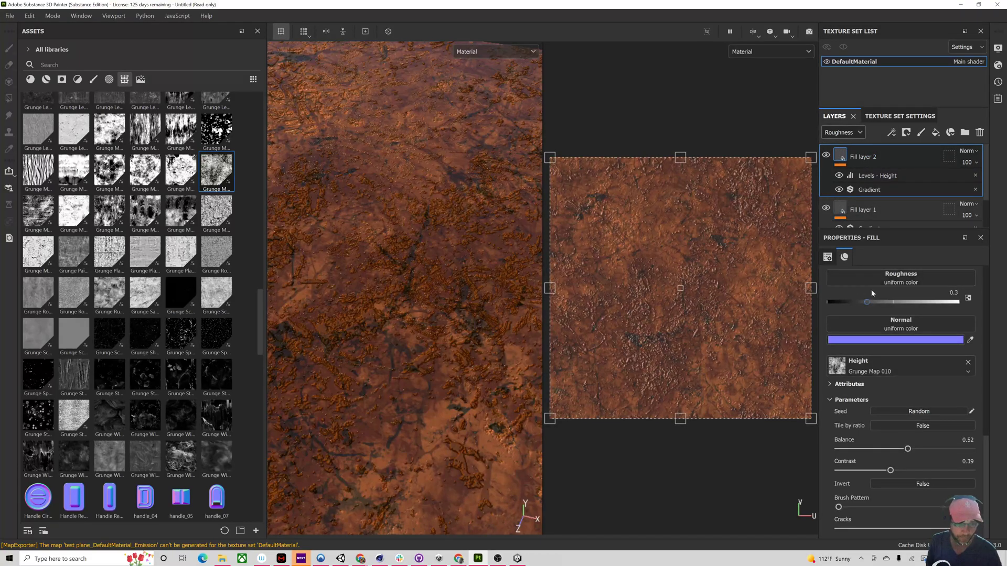
pyautogui.moveTo(842, 304); pyautogui.dragTo(824, 307)
# Step: Set Fill layer 1's uniform roughness to 1
pyautogui.click(868, 210)
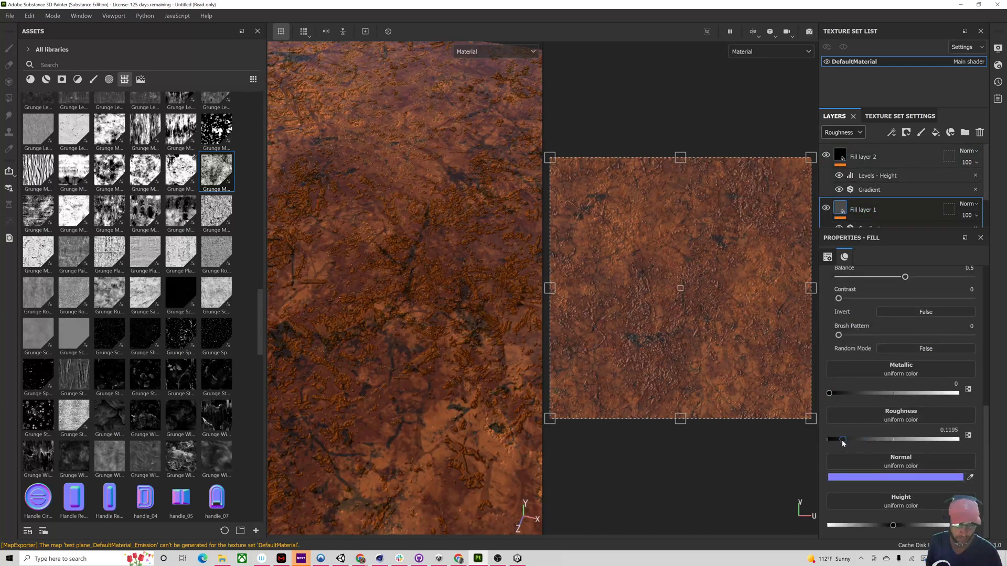
pyautogui.keyDown('alt'); pyautogui.moveTo(454, 374); pyautogui.dragTo(377, 308); pyautogui.keyUp('alt')
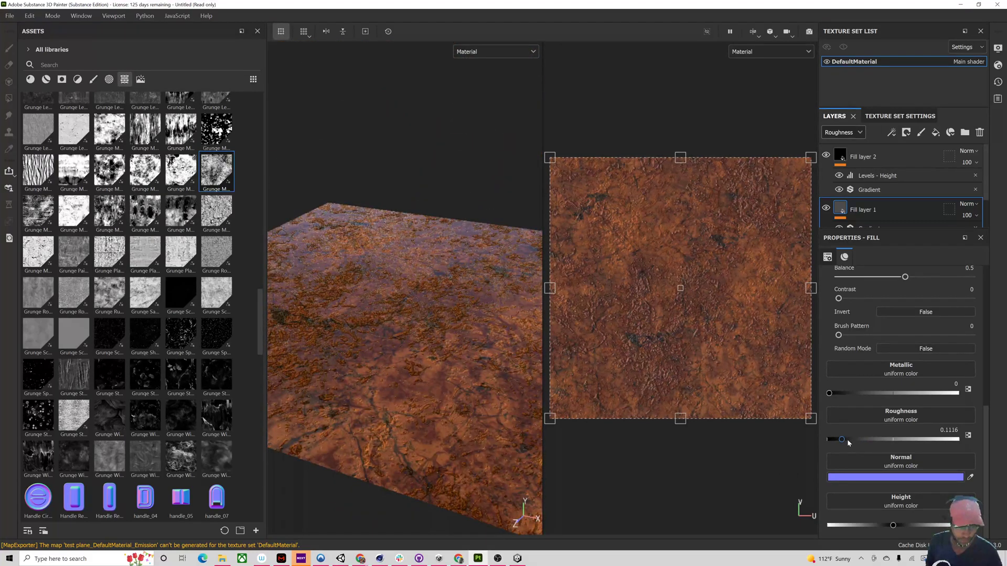
pyautogui.moveTo(848, 442); pyautogui.dragTo(957, 434)
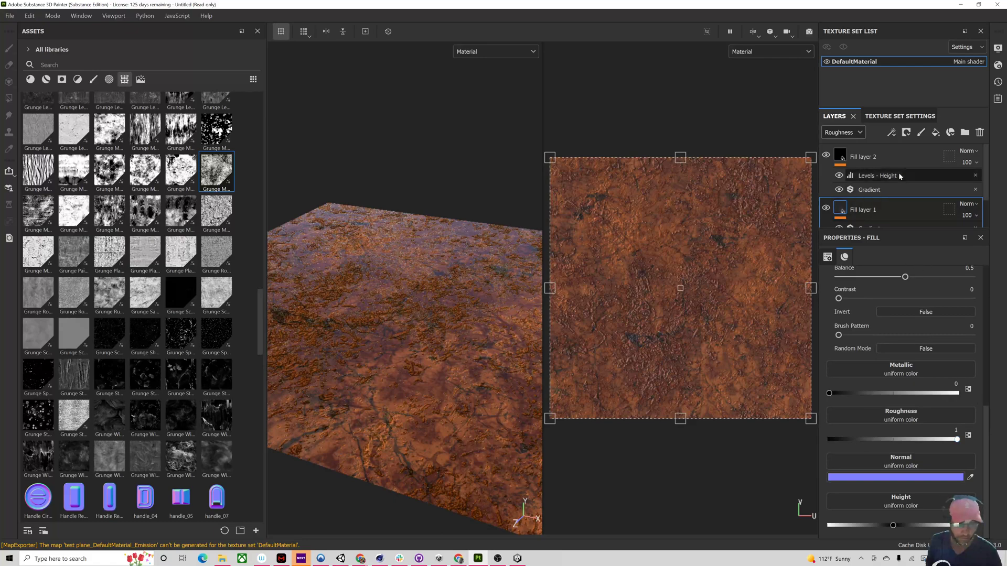
# Step: Raise Fill layer 2's uniform roughness to 0.9402, and replace it with Grunge Marble Shapes in the roughness channel
pyautogui.click(881, 157)
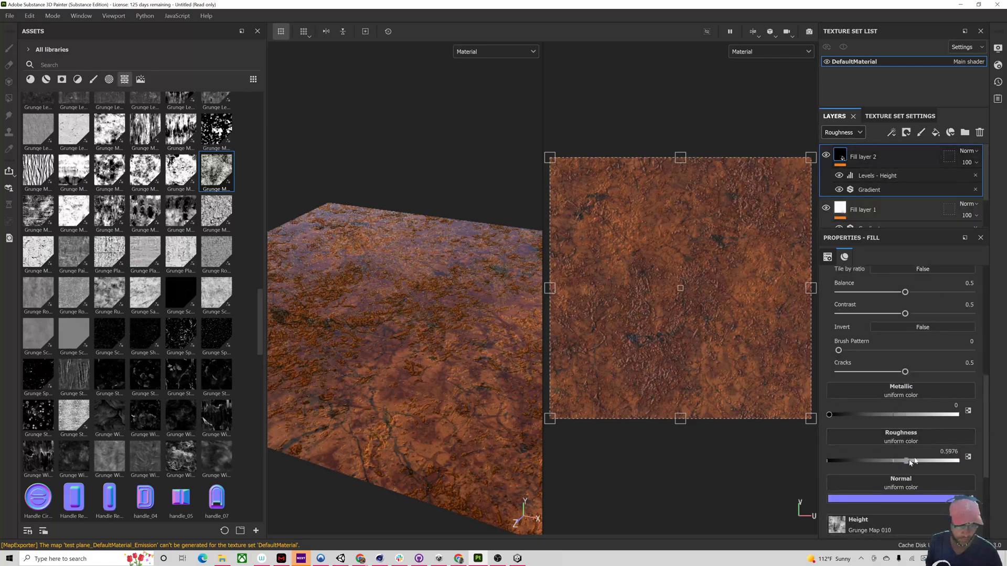
pyautogui.moveTo(911, 462); pyautogui.dragTo(951, 460)
pyautogui.keyDown('alt'); pyautogui.moveTo(392, 321); pyautogui.dragTo(366, 337); pyautogui.keyUp('alt')
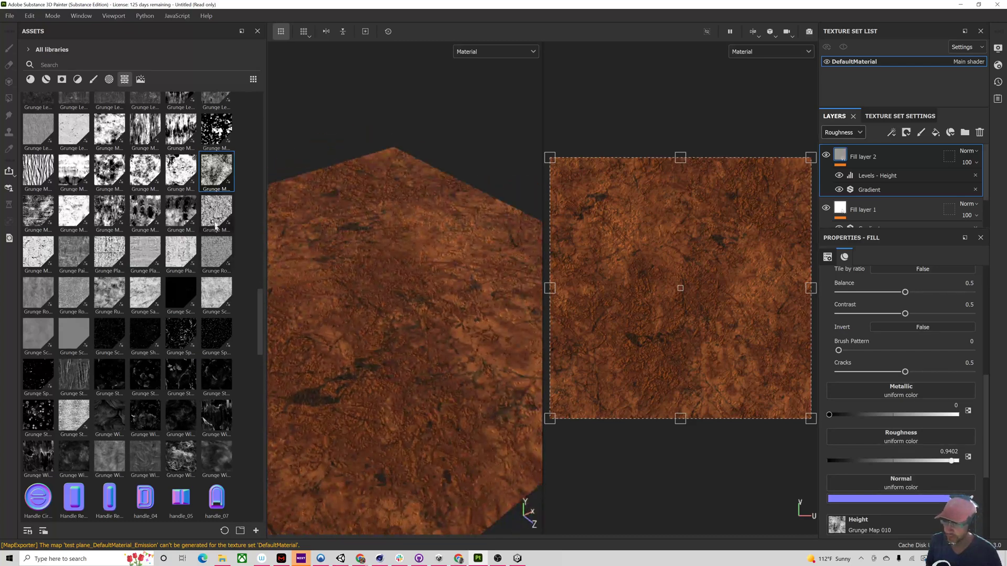
pyautogui.moveTo(213, 215); pyautogui.dragTo(910, 434)
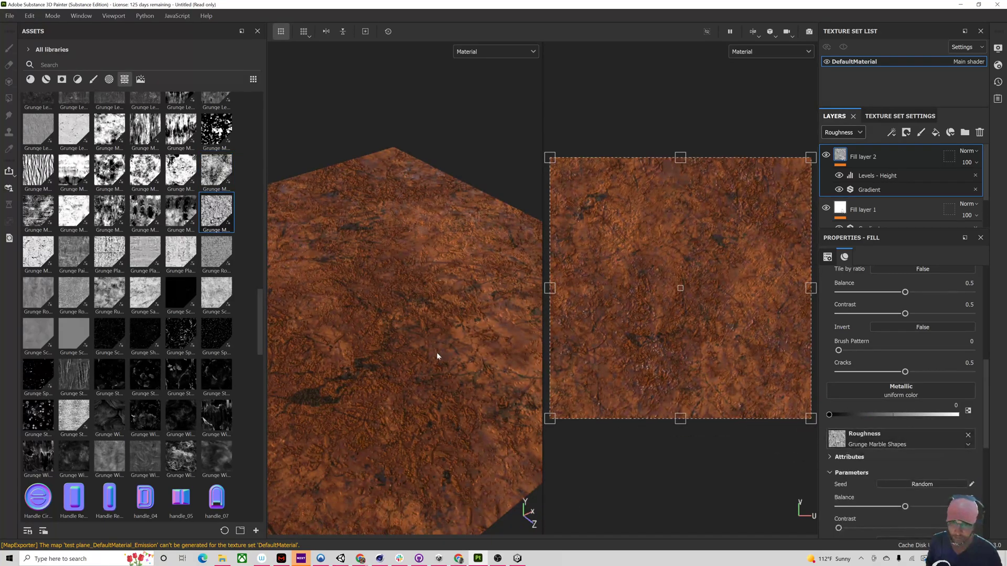
pyautogui.keyDown('alt'); pyautogui.moveTo(438, 352); pyautogui.dragTo(504, 365); pyautogui.keyUp('alt')
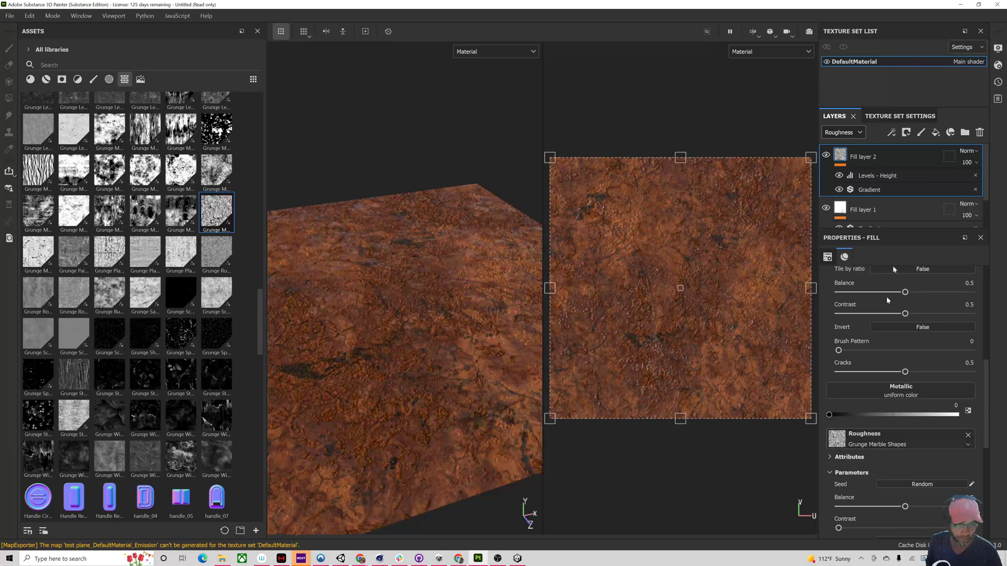
# Step: Add a second Levels effect to Fill layer 2 and set its affected channel to Roughness
pyautogui.rightClick(853, 156)
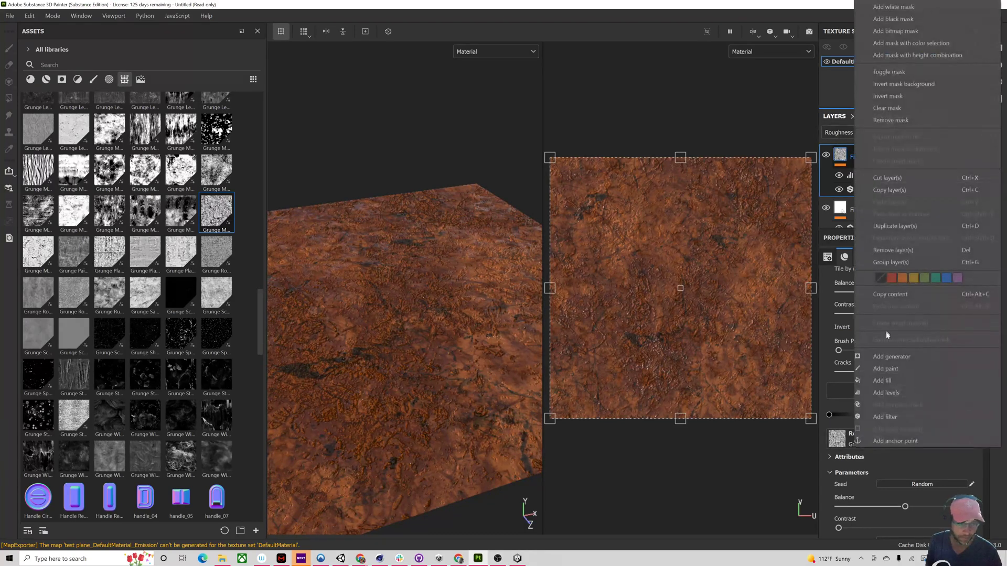
pyautogui.click(886, 393)
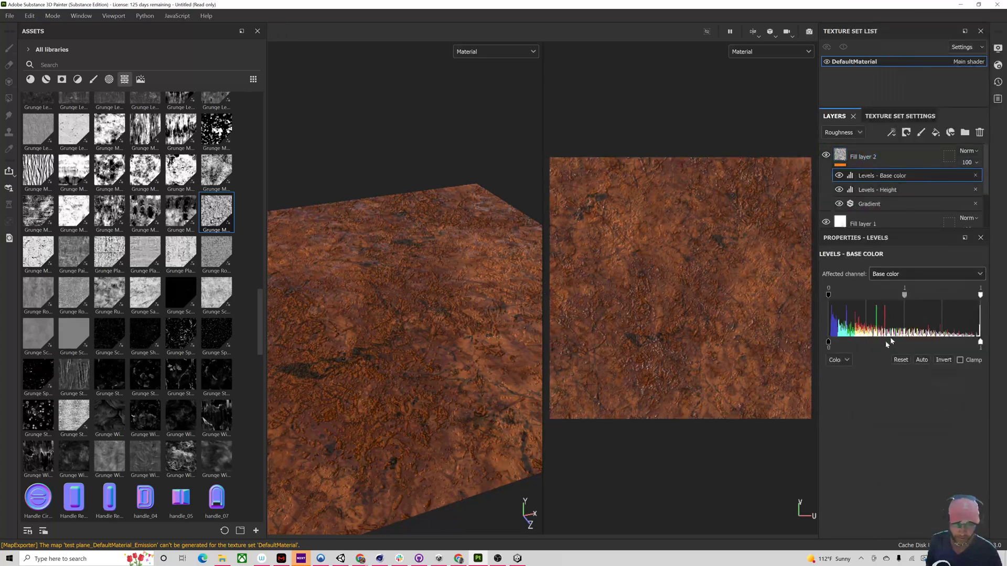
pyautogui.click(908, 274)
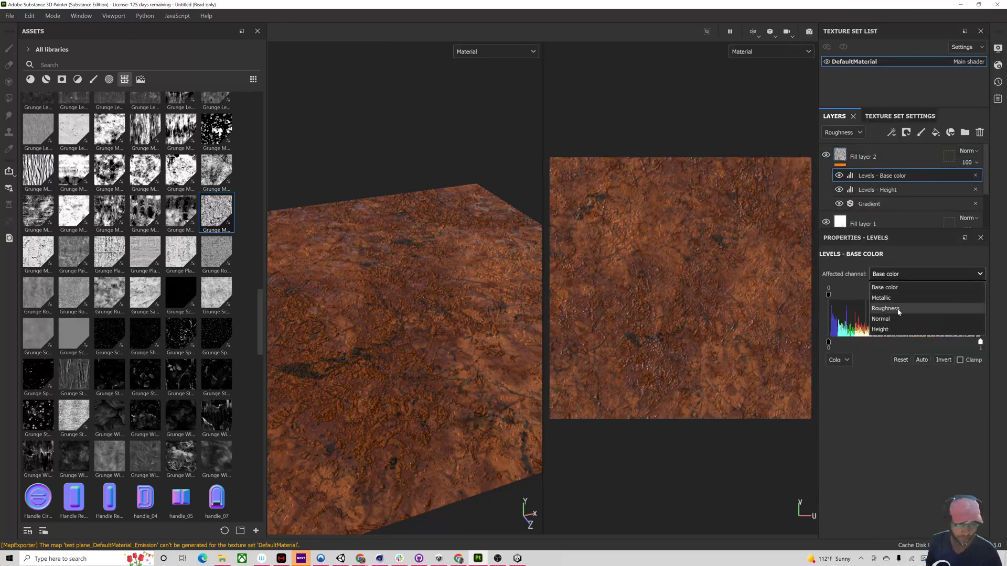
pyautogui.click(899, 310)
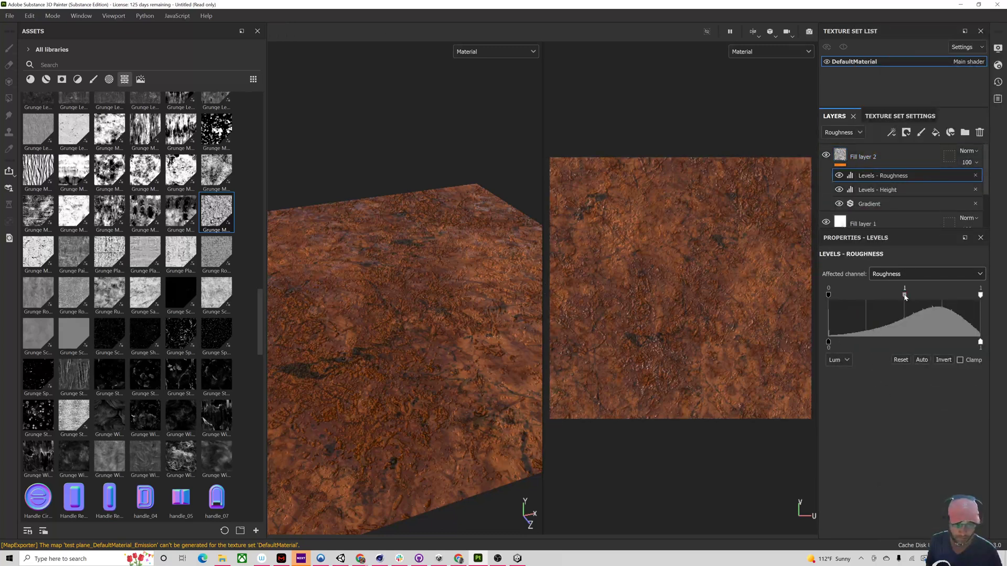
# Step: Set the roughness Levels' input midtone to about 0.55 and its input black point to 0.21, and inspect the plane's shine
pyautogui.moveTo(874, 305)
pyautogui.mouseDown()
pyautogui.moveTo(938, 304)
pyautogui.moveTo(874, 310)
pyautogui.mouseUp()
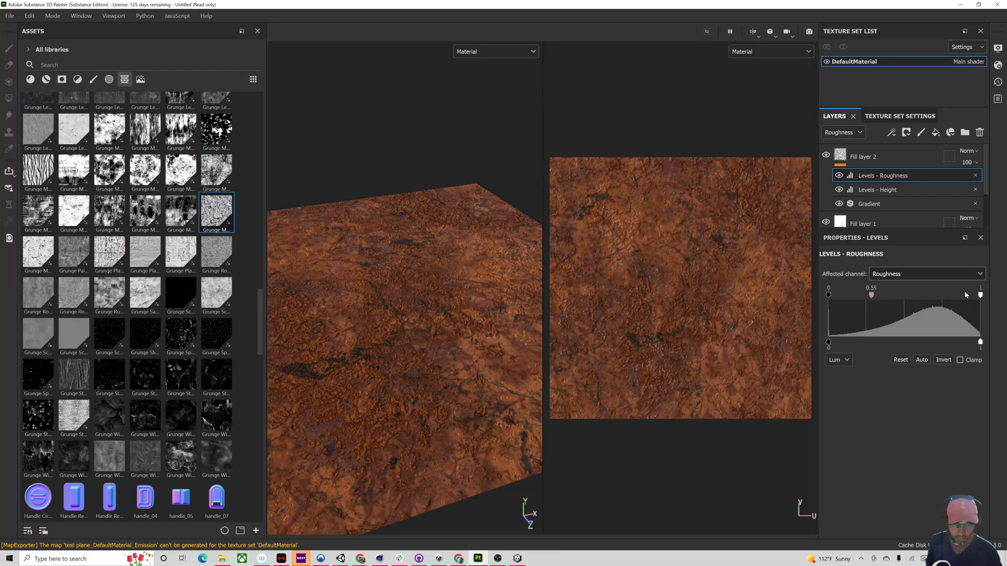
pyautogui.moveTo(980, 296)
pyautogui.mouseDown()
pyautogui.moveTo(905, 311)
pyautogui.moveTo(994, 309)
pyautogui.mouseUp()
pyautogui.moveTo(839, 297); pyautogui.dragTo(860, 298)
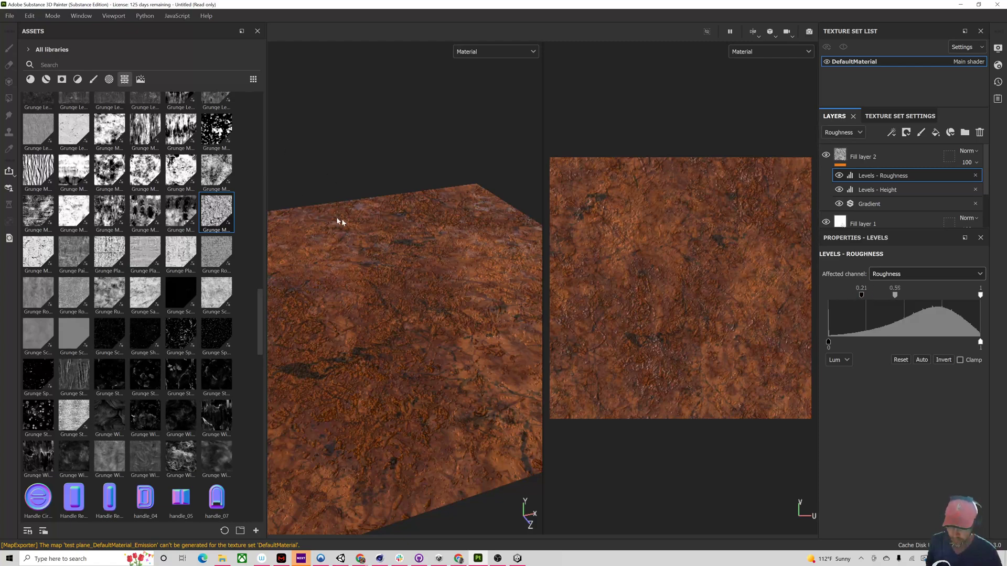
pyautogui.keyDown('alt'); pyautogui.moveTo(337, 220); pyautogui.dragTo(481, 288); pyautogui.keyUp('alt')
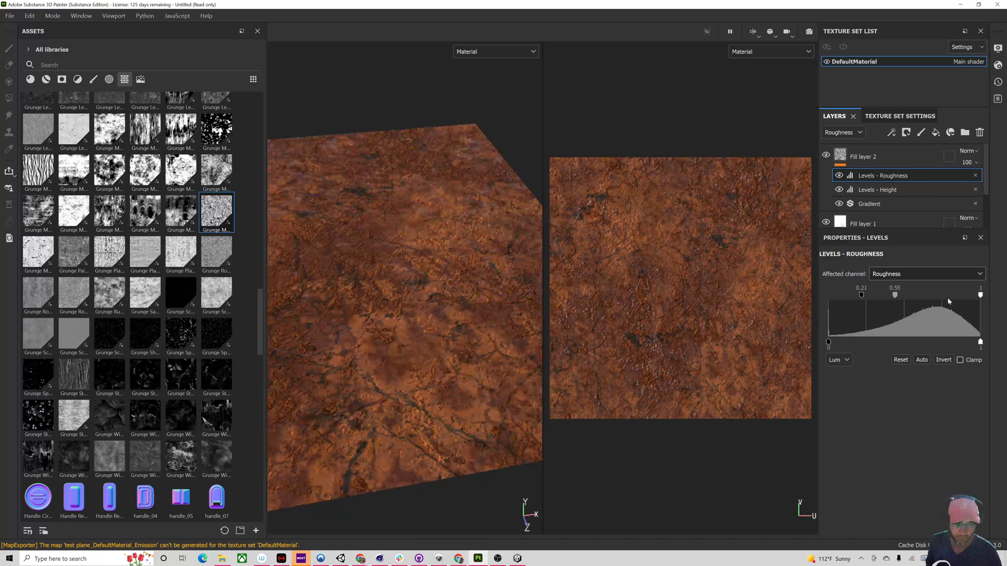
# Step: Raise the roughness Levels' output black point to 0.74 and inspect the duller surface on the plane
pyautogui.moveTo(980, 297)
pyautogui.mouseDown()
pyautogui.moveTo(923, 296)
pyautogui.moveTo(979, 296)
pyautogui.mouseUp()
pyautogui.moveTo(828, 343); pyautogui.dragTo(891, 343)
pyautogui.moveTo(918, 341); pyautogui.dragTo(947, 341)
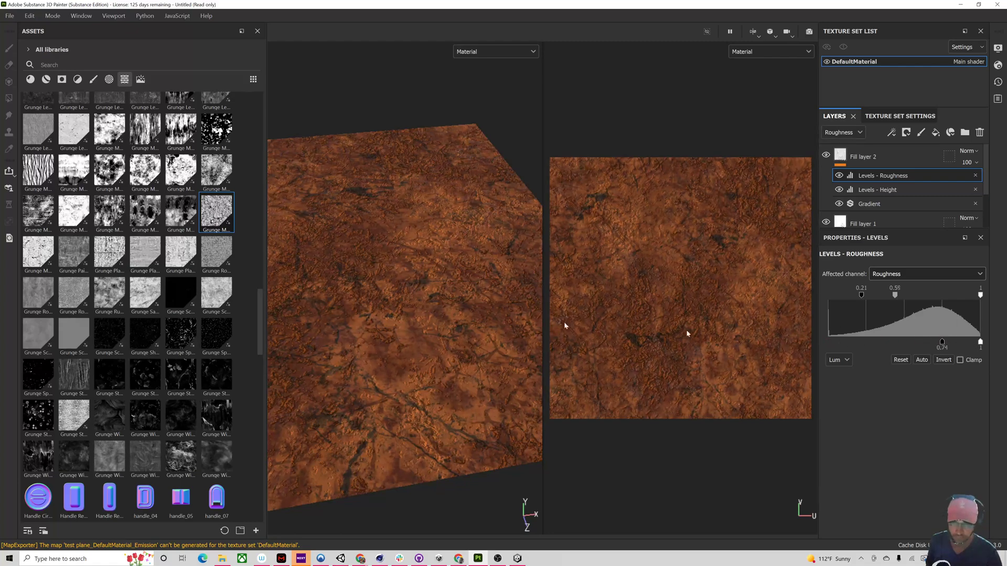
pyautogui.keyDown('alt'); pyautogui.moveTo(425, 334); pyautogui.dragTo(410, 362); pyautogui.keyUp('alt')
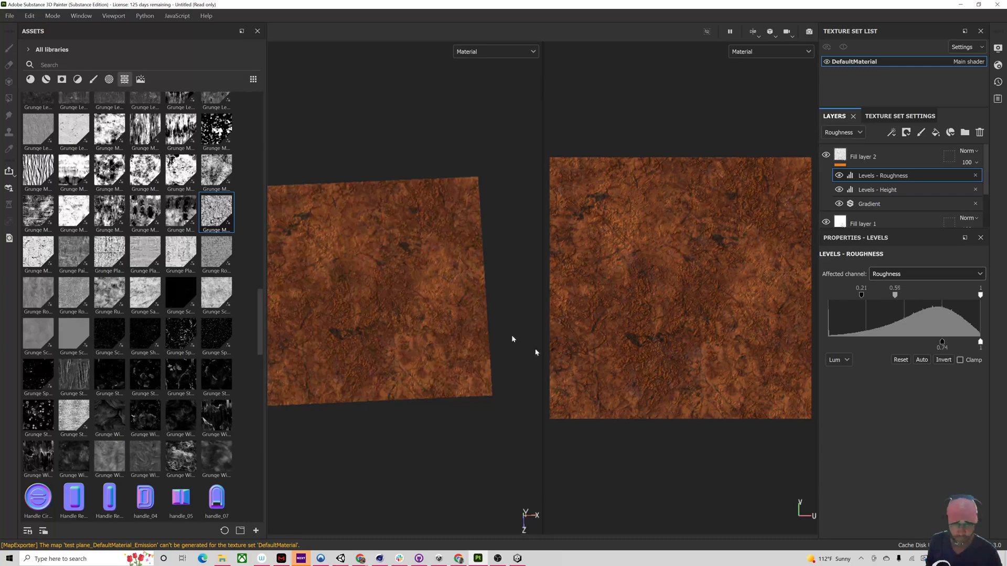
pyautogui.keyDown('alt'); pyautogui.moveTo(512, 338); pyautogui.dragTo(353, 133); pyautogui.keyUp('alt')
pyautogui.scroll(5, 393, 236)
pyautogui.keyDown('alt'); pyautogui.moveTo(391, 236); pyautogui.dragTo(366, 234); pyautogui.keyUp('alt')
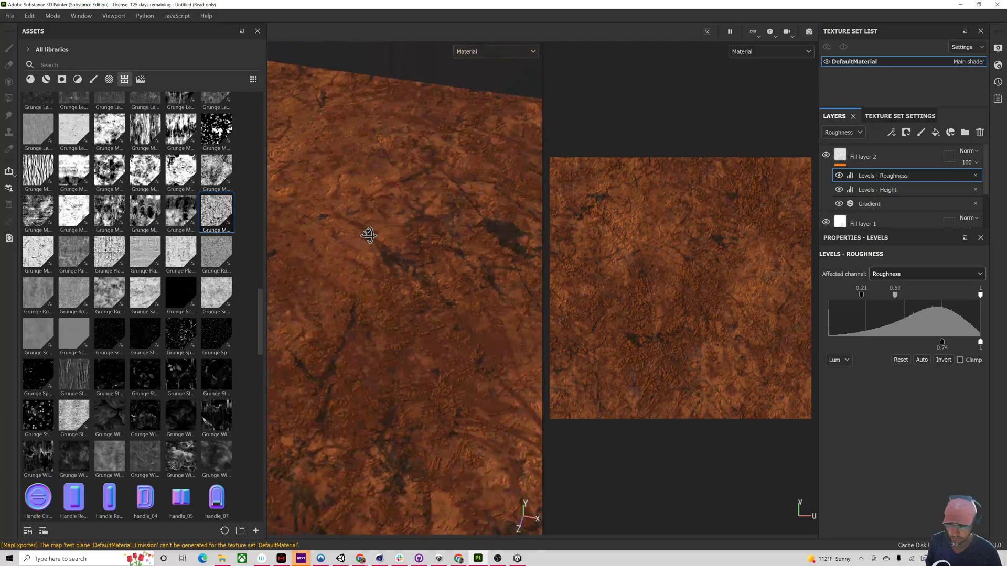
# Step: Save the project in the Documents folder as "canyon wall two"
pyautogui.click(10, 19)
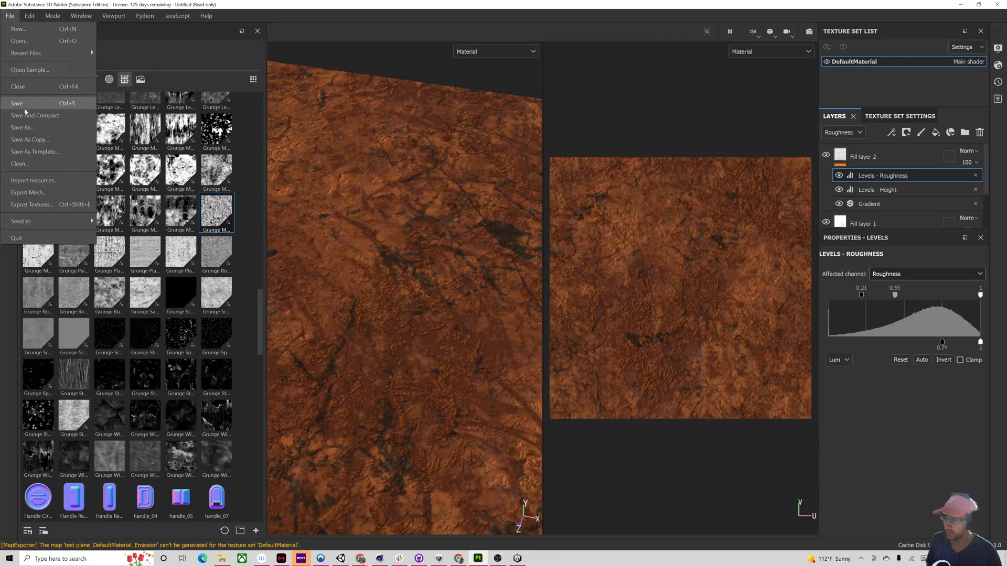
pyautogui.press('Escape')
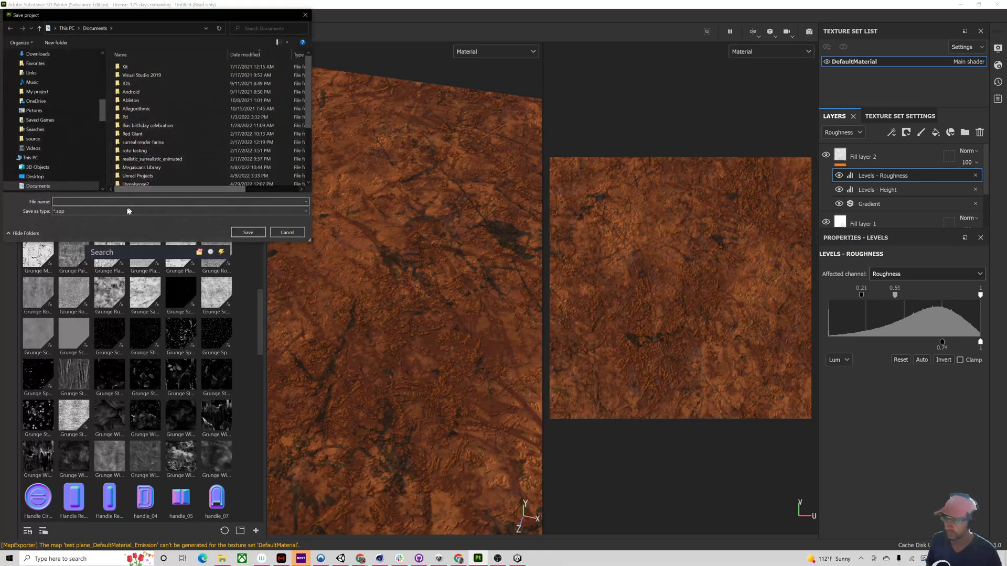
pyautogui.scroll(-4, 144, 157)
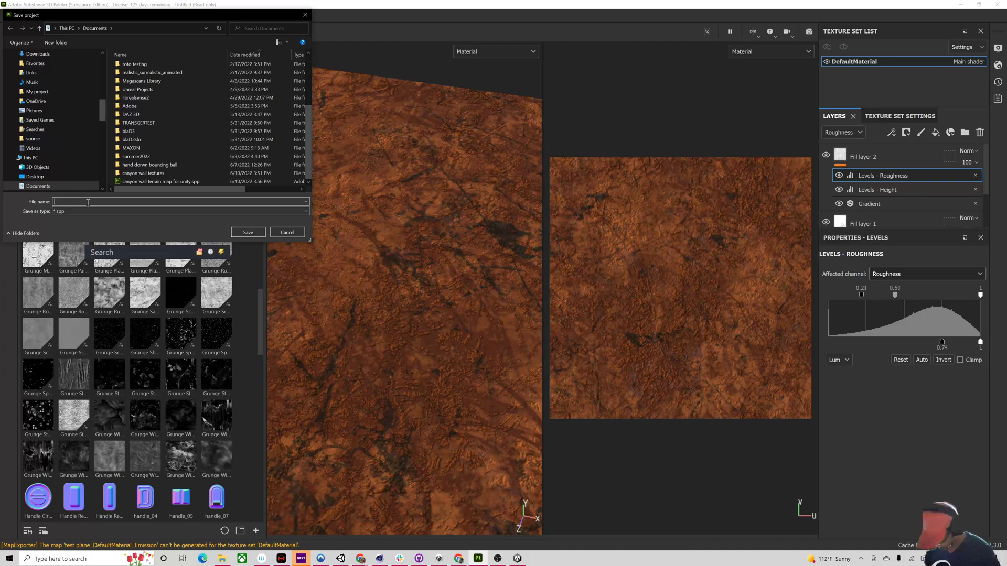
pyautogui.write('canyon')
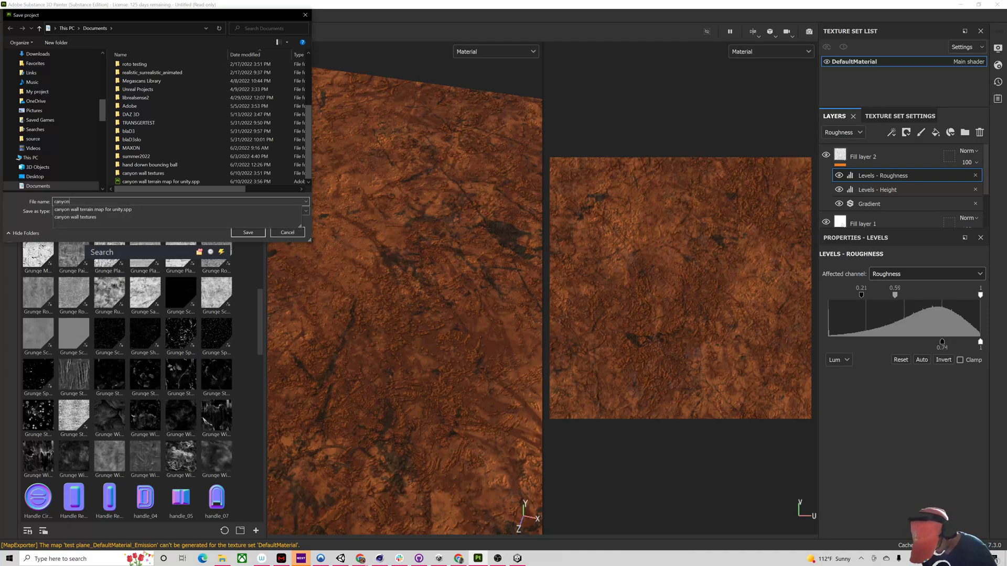
pyautogui.write(' wall two')
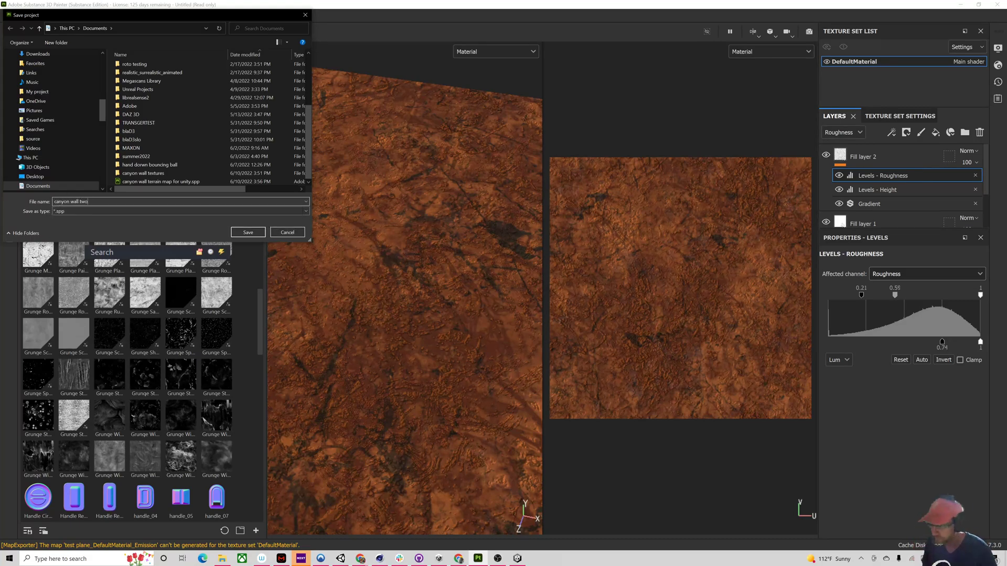
pyautogui.click(250, 232)
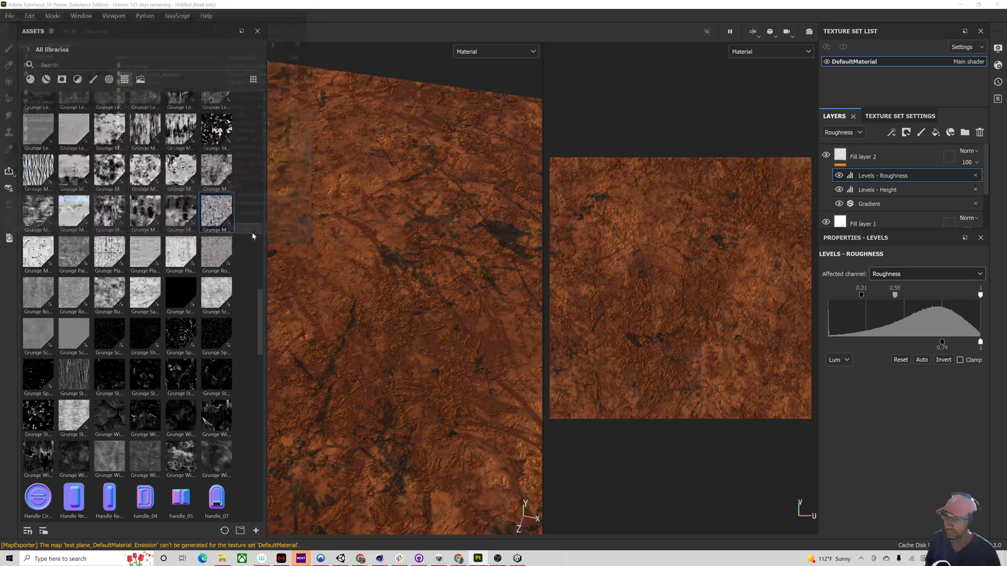
pyautogui.click(9, 17)
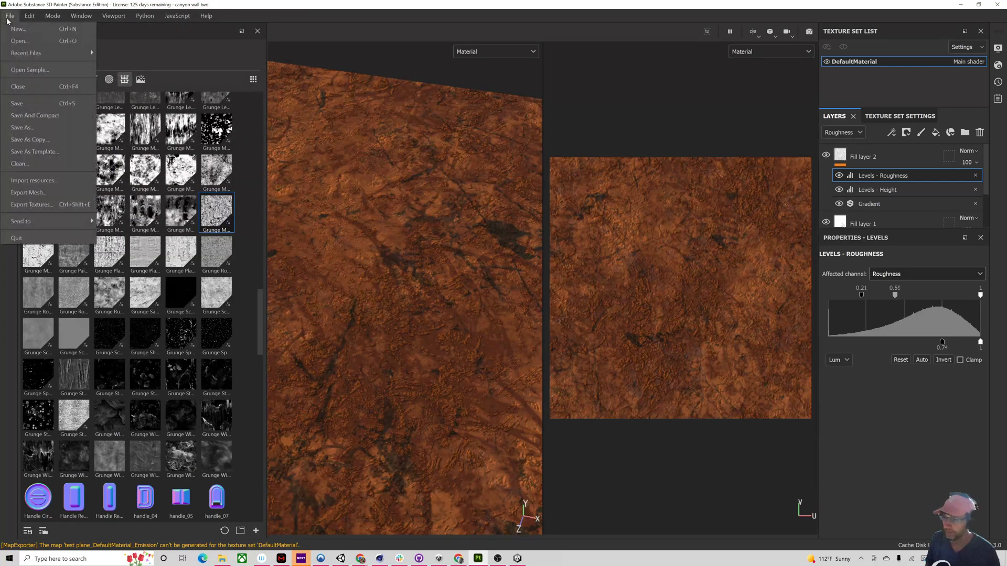
pyautogui.moveTo(178, 16)
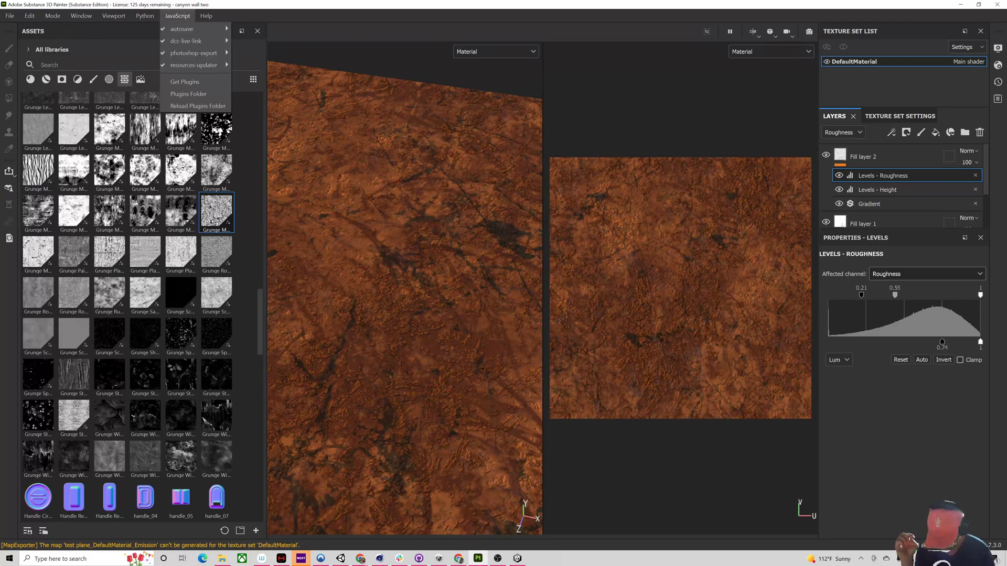
pyautogui.click(899, 521)
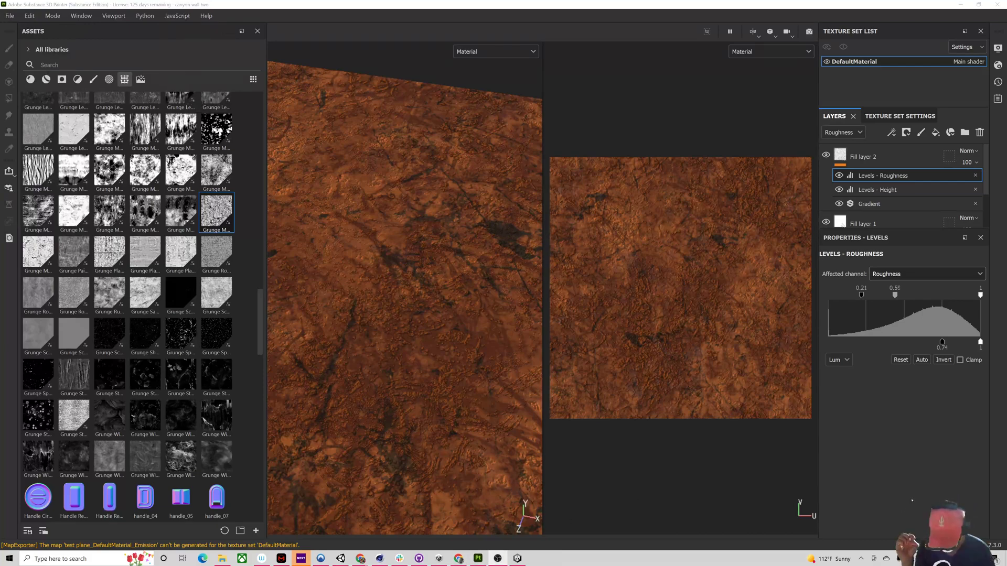